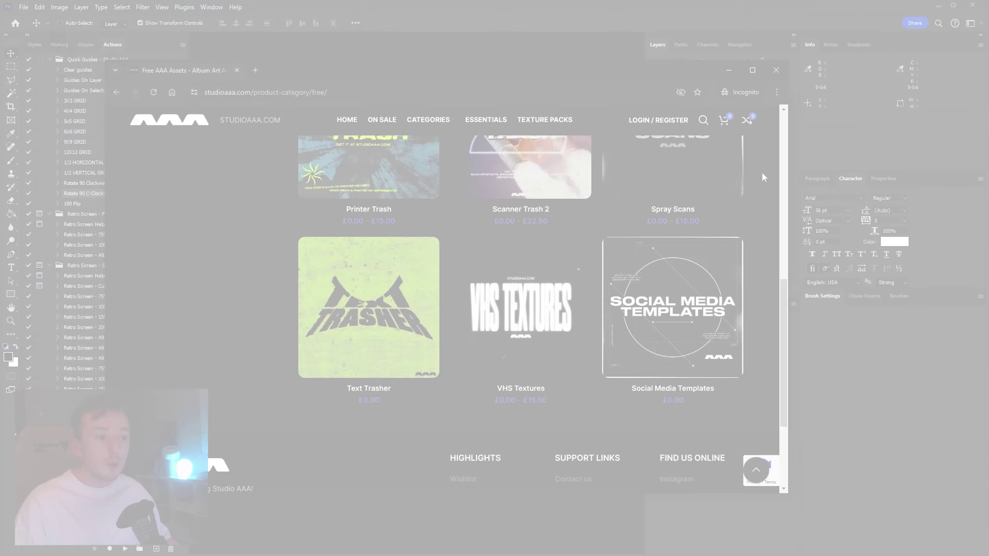
- Look through the free product listings on studioaaa.com for the Quick Guides pack, and return to Photoshop
{"action": "scroll", "coordinate": [761, 171], "scroll_direction": "up", "scroll_amount": 2}
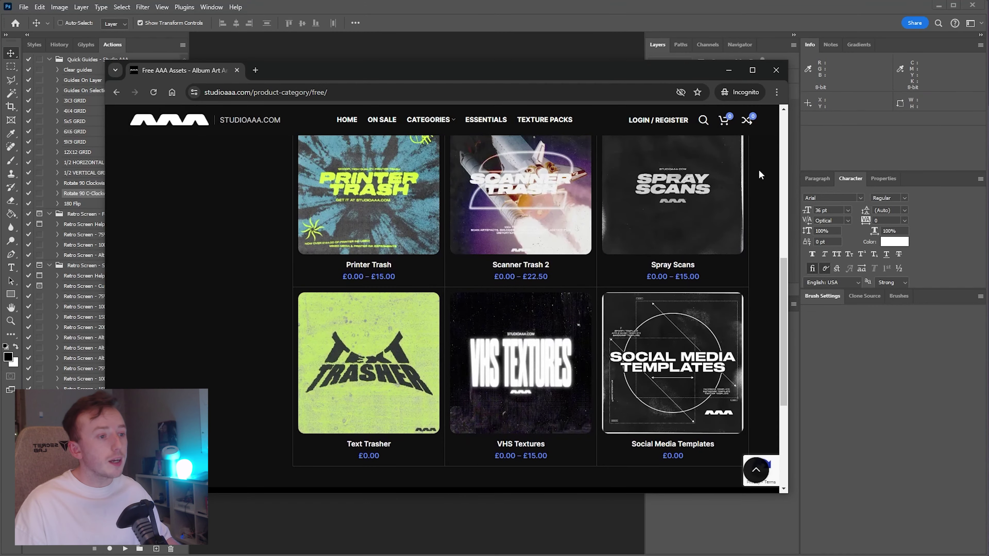
{"action": "scroll", "coordinate": [761, 174], "scroll_direction": "up", "scroll_amount": 7}
{"action": "scroll", "coordinate": [762, 176], "scroll_direction": "down", "scroll_amount": 6}
{"action": "scroll", "coordinate": [762, 176], "scroll_direction": "up", "scroll_amount": 4}
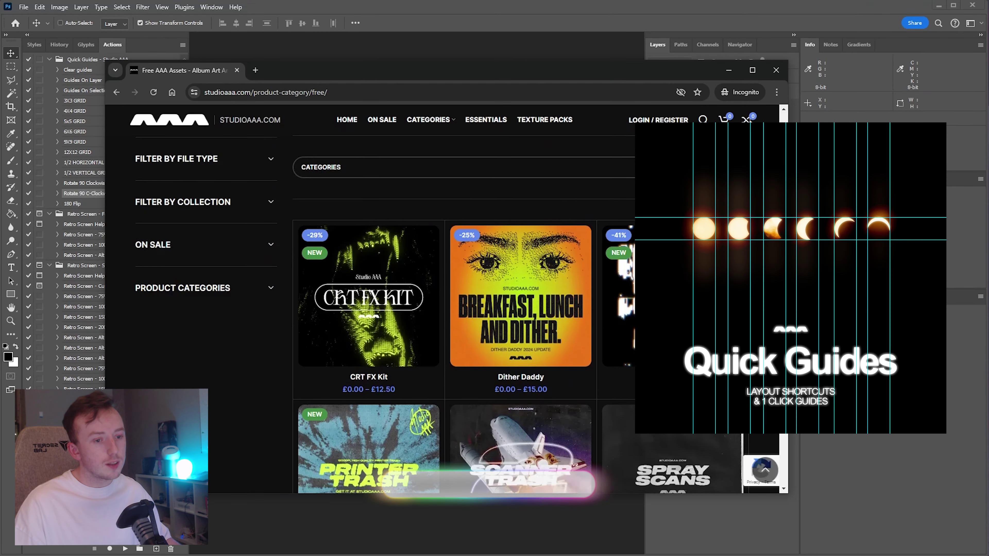
{"action": "scroll", "coordinate": [760, 170], "scroll_direction": "down", "scroll_amount": 1}
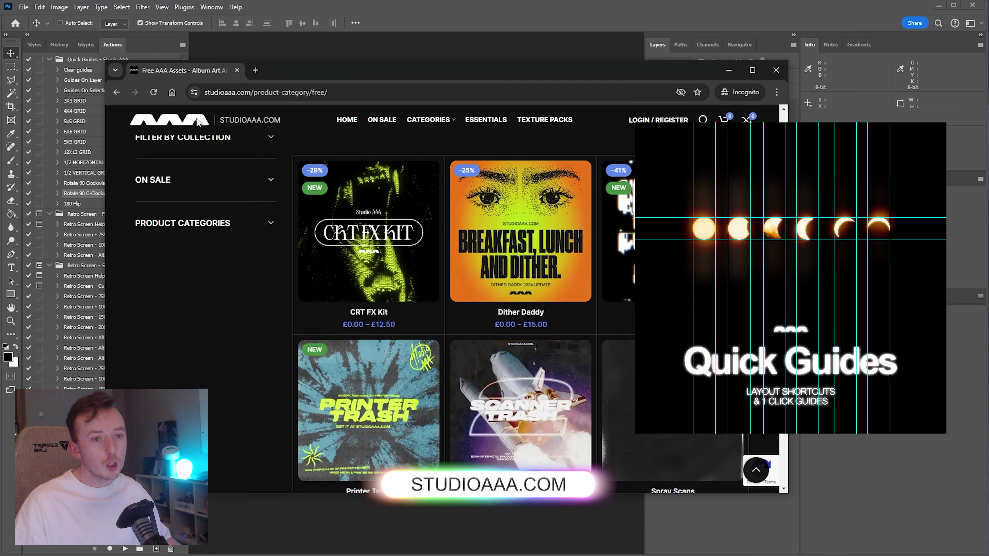
{"action": "left_click_drag", "start_coordinate": [784, 230], "coordinate": [779, 160]}
{"action": "left_click", "coordinate": [729, 70]}
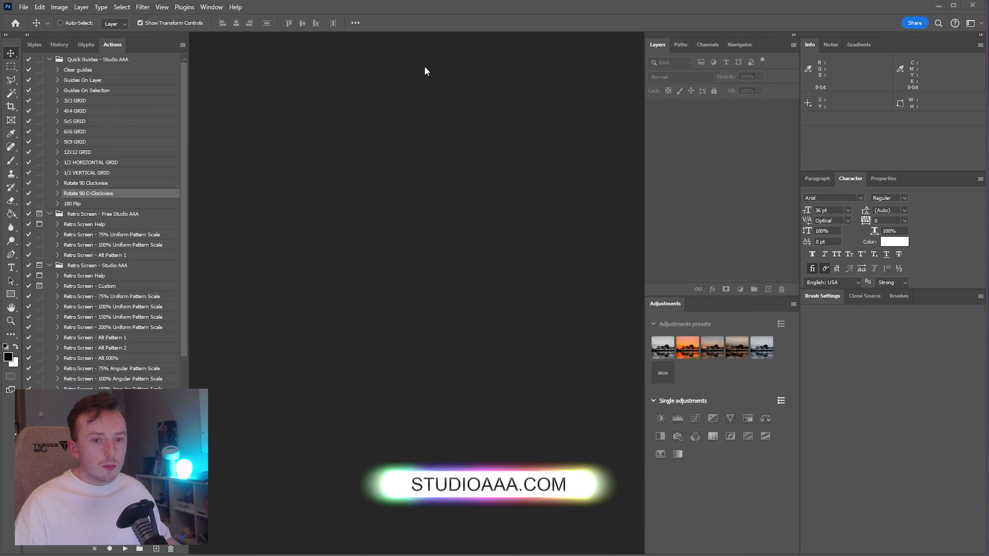
- Show the Actions panel and check where the Load Actions option is, with the Quick Guides - Studio AAA set selected
{"action": "left_click", "coordinate": [210, 7]}
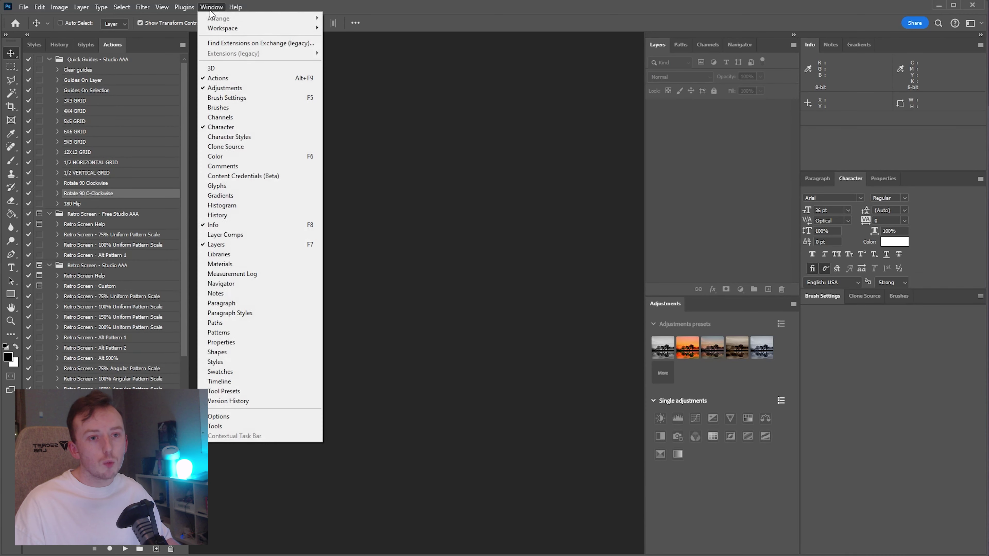
{"action": "left_click", "coordinate": [217, 79]}
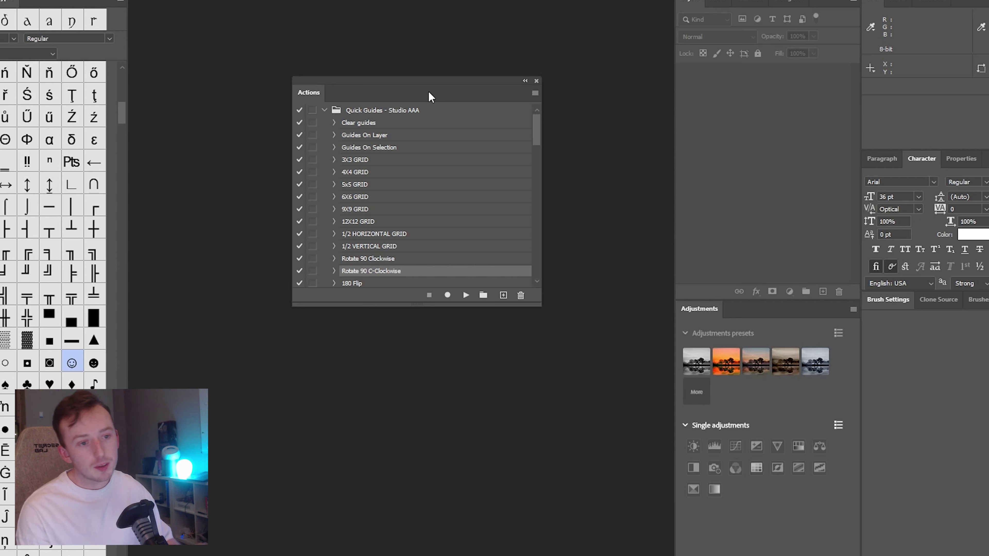
{"action": "left_click", "coordinate": [350, 114]}
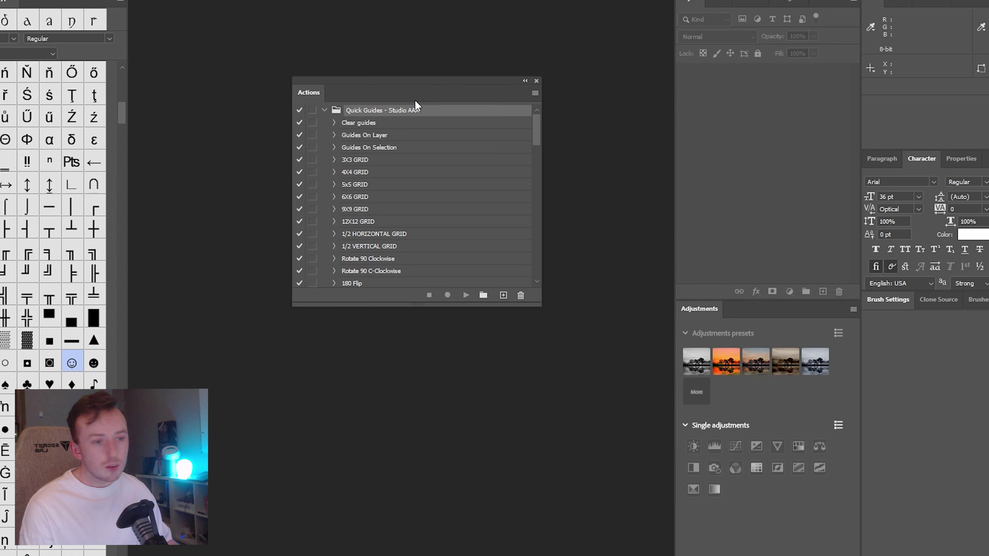
{"action": "left_click", "coordinate": [535, 95]}
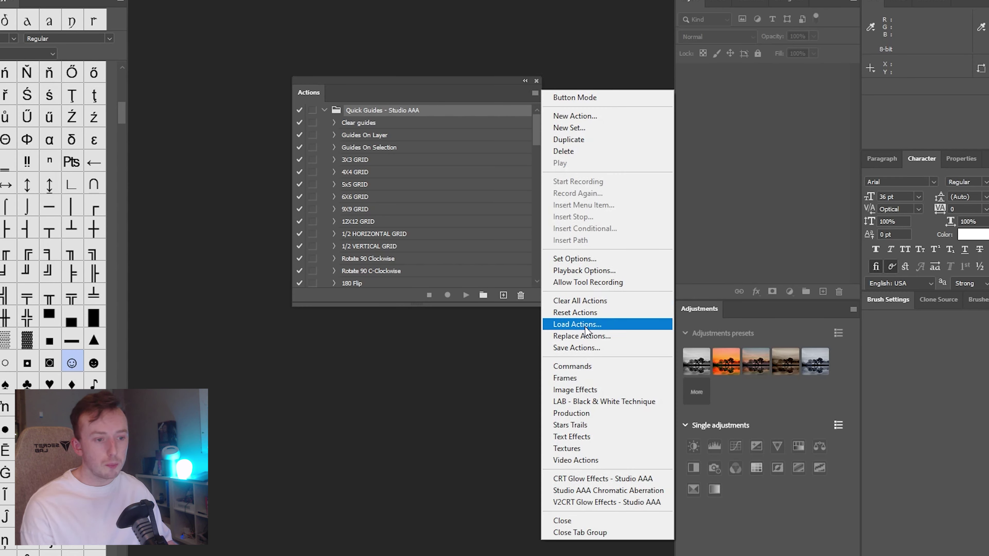
{"action": "left_click", "coordinate": [447, 364]}
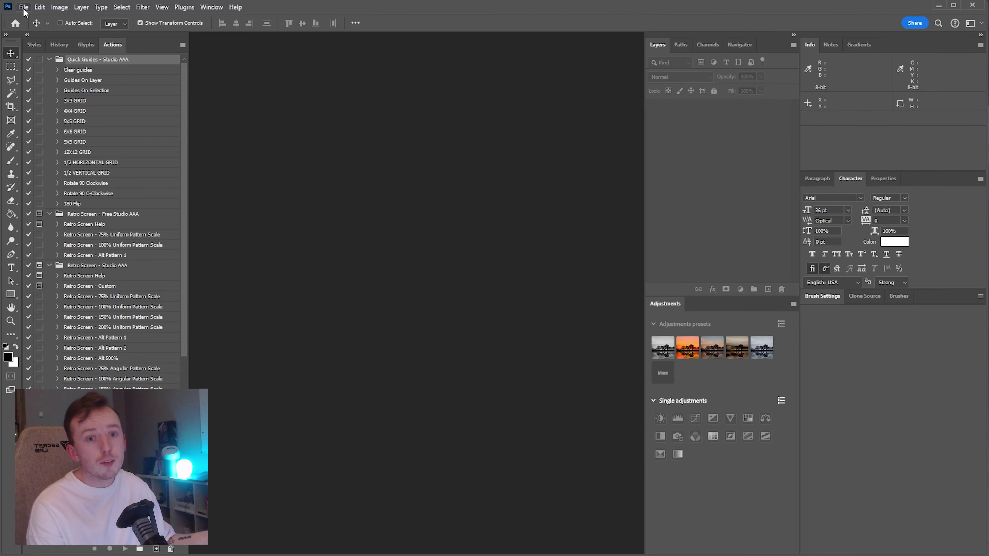
- Create a new 2160 x 2160 px document at 300 pixels/inch with a white background
{"action": "left_click", "coordinate": [24, 7]}
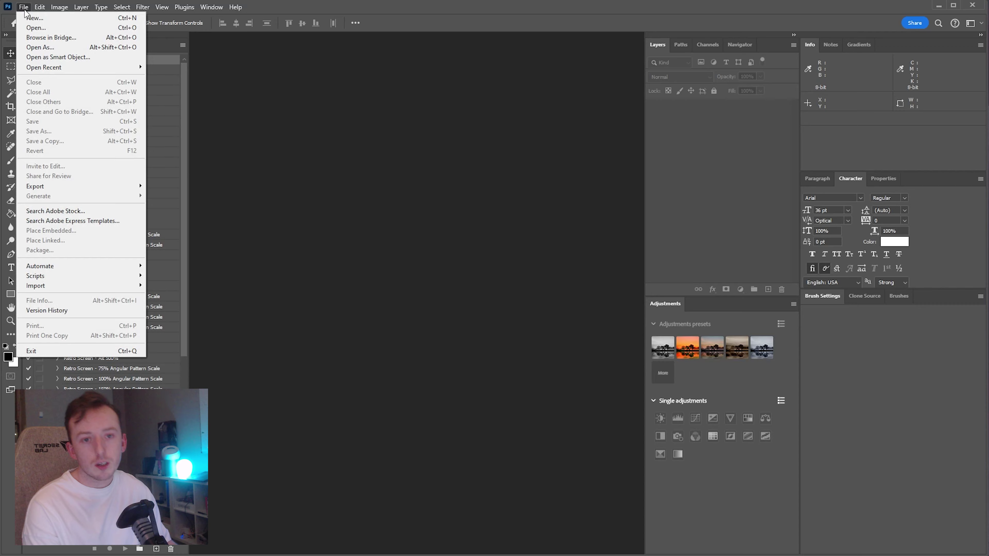
{"action": "left_click", "coordinate": [28, 18]}
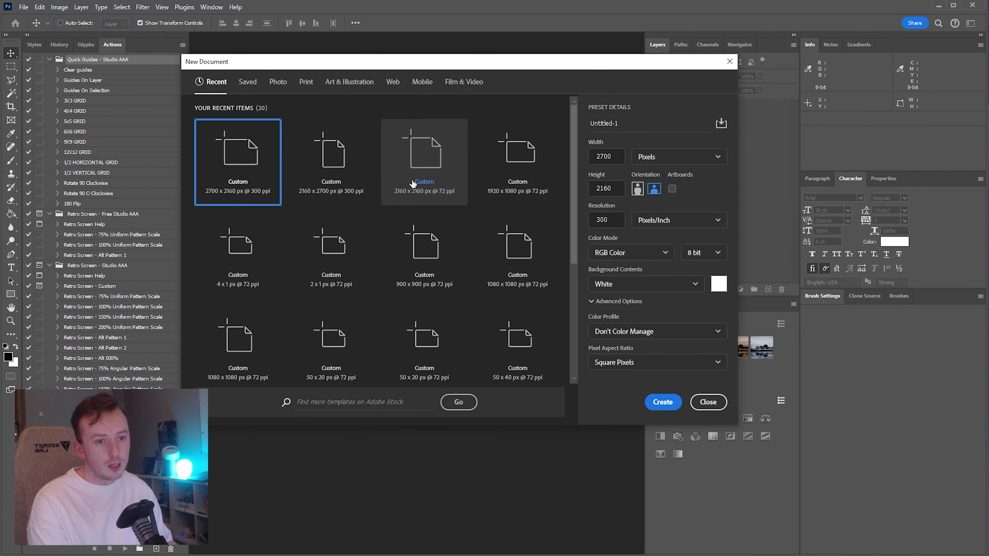
{"action": "left_click", "coordinate": [415, 189]}
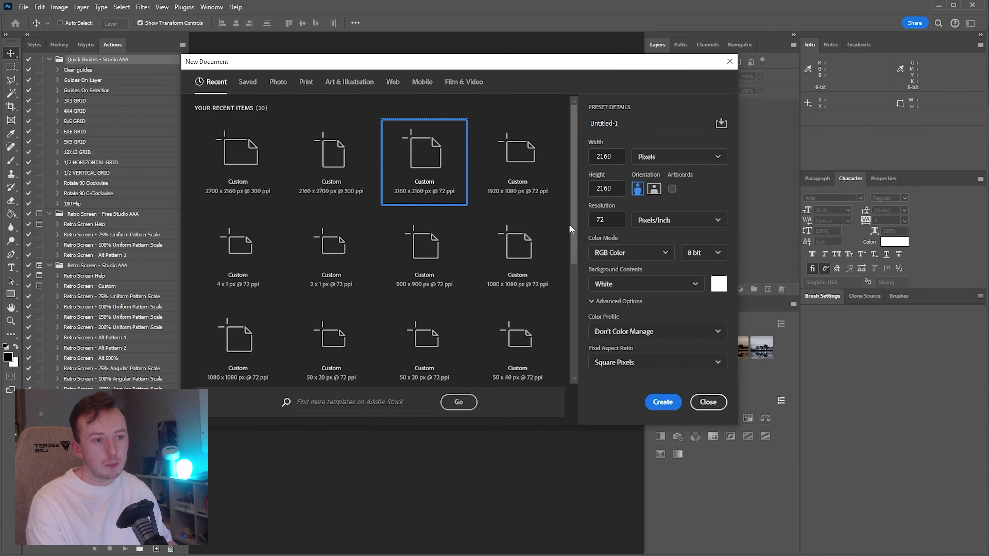
{"action": "double_click", "coordinate": [606, 220]}
{"action": "type", "text": "300"}
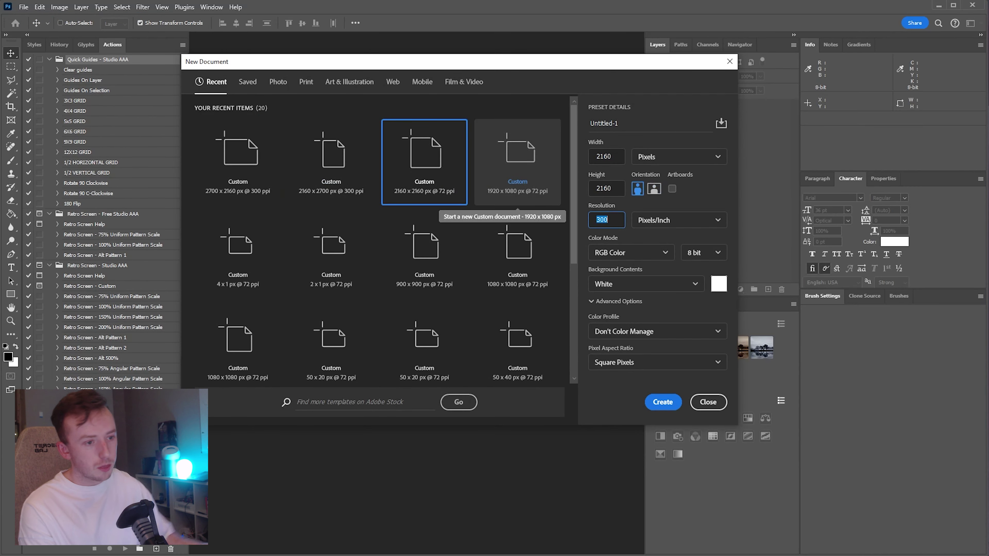
{"action": "left_click", "coordinate": [663, 402]}
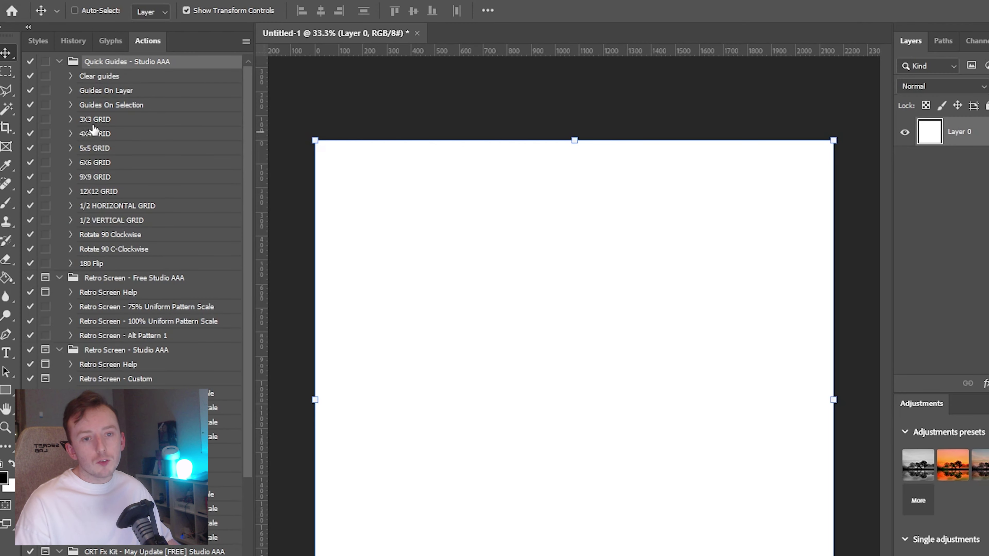
- Go through the grid actions in the Quick Guides set and run 9X9 GRID on the document
{"action": "left_click", "coordinate": [96, 121]}
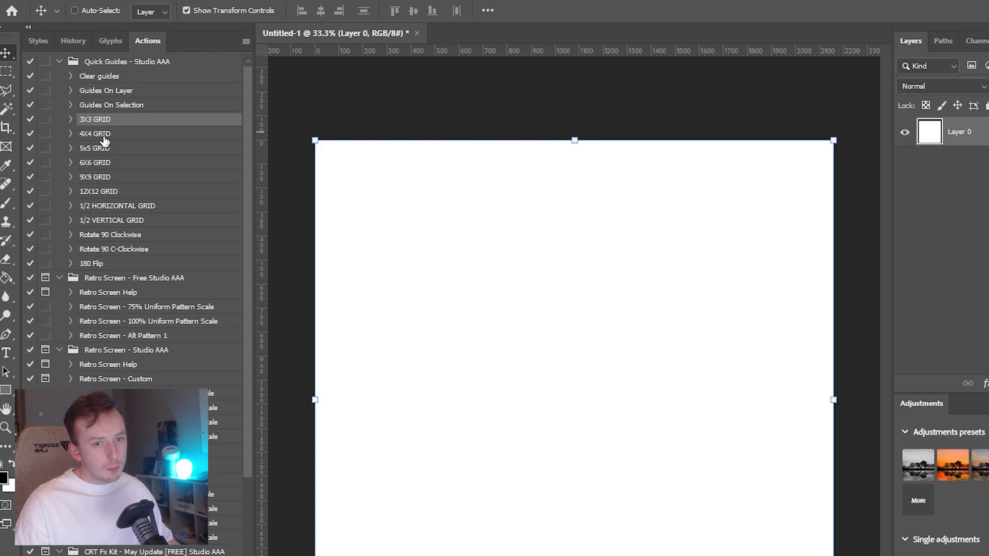
{"action": "left_click", "coordinate": [110, 152]}
{"action": "left_click", "coordinate": [114, 162]}
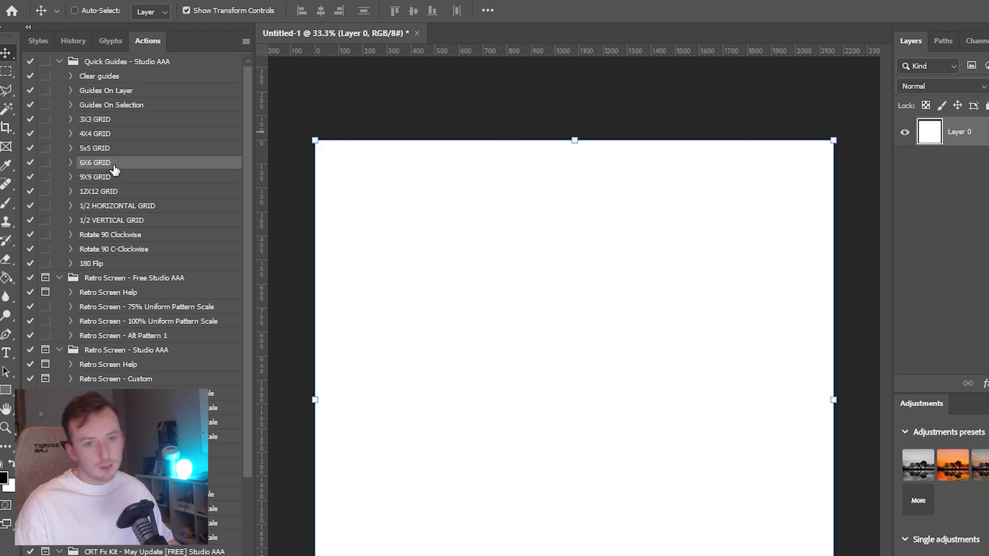
{"action": "left_click", "coordinate": [109, 178]}
{"action": "left_click", "coordinate": [105, 195]}
{"action": "left_click", "coordinate": [112, 207]}
{"action": "left_click", "coordinate": [111, 220]}
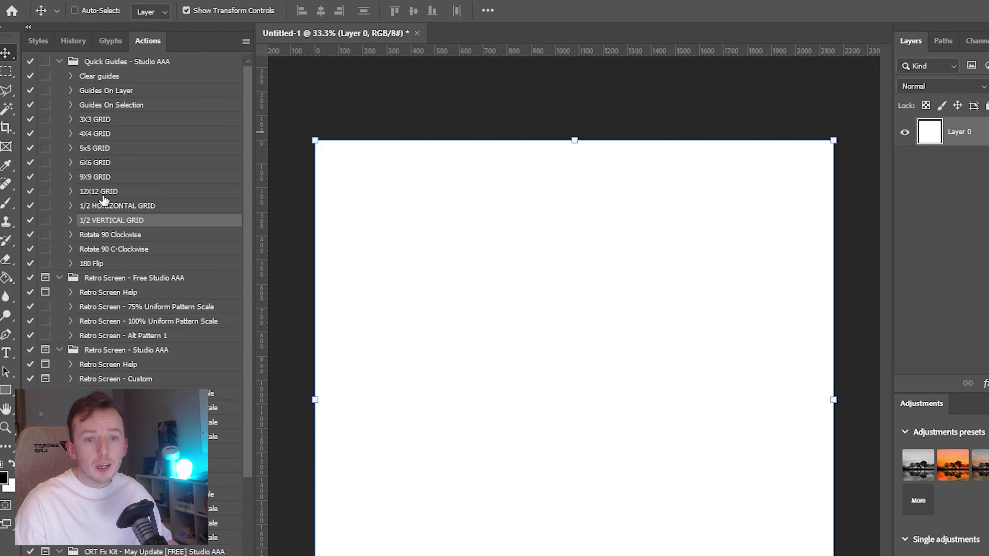
{"action": "left_click", "coordinate": [100, 180]}
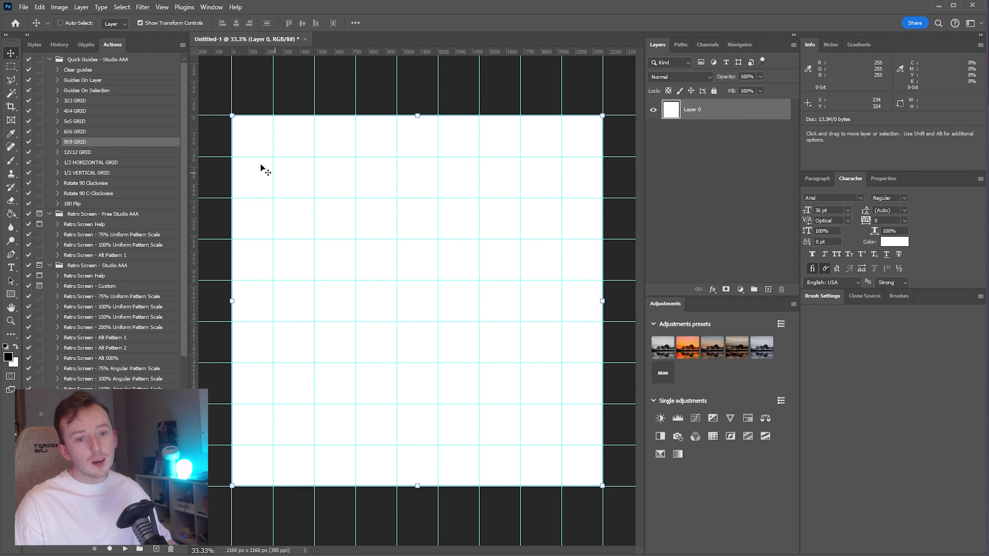
- Remove the grid guides from the canvas with the Clear guides action
{"action": "left_click", "coordinate": [77, 74]}
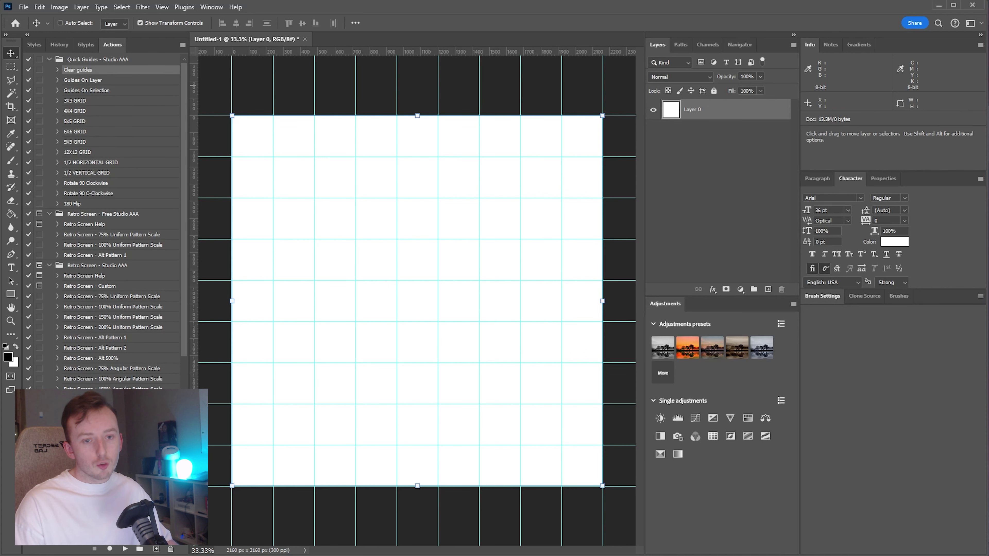
{"action": "left_click", "coordinate": [125, 549]}
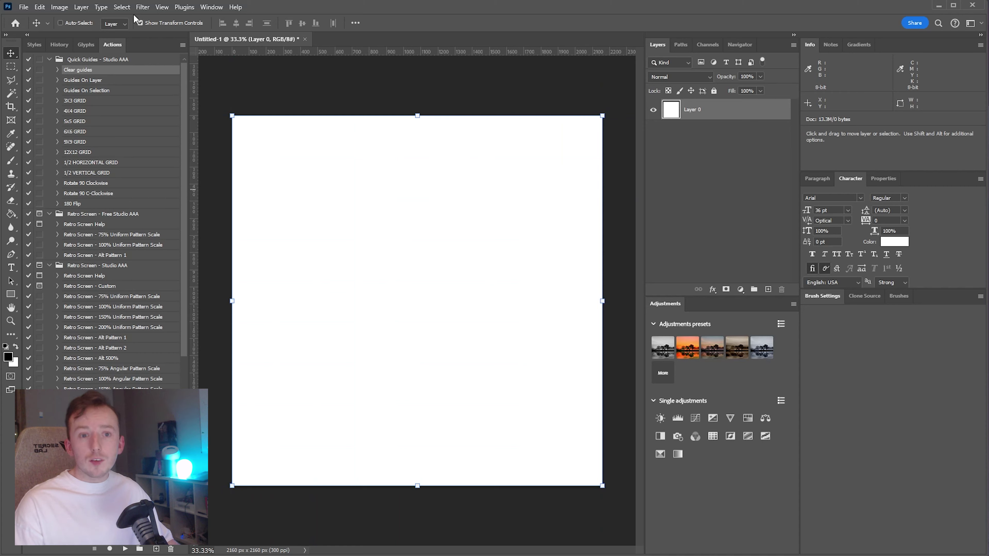
{"action": "left_click", "coordinate": [161, 7]}
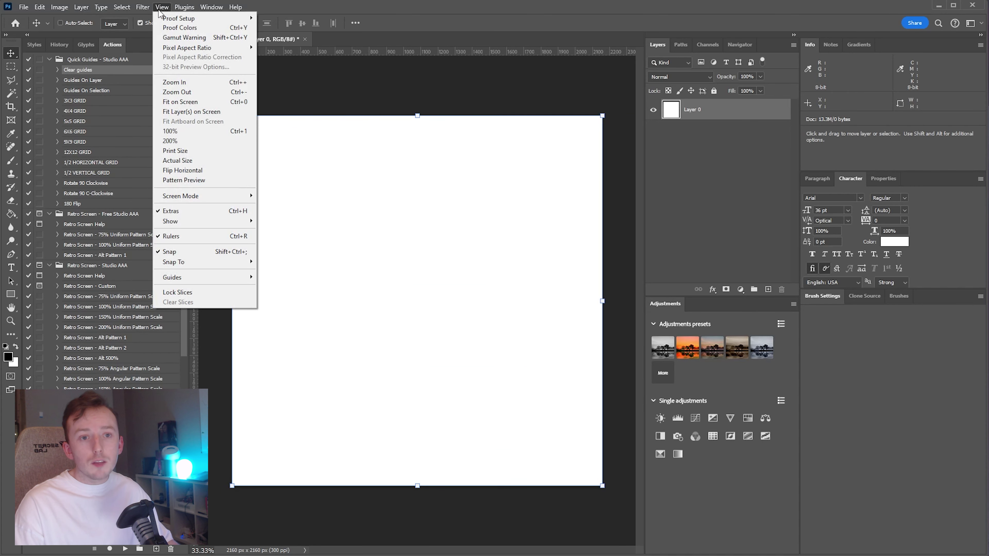
{"action": "left_click", "coordinate": [455, 188]}
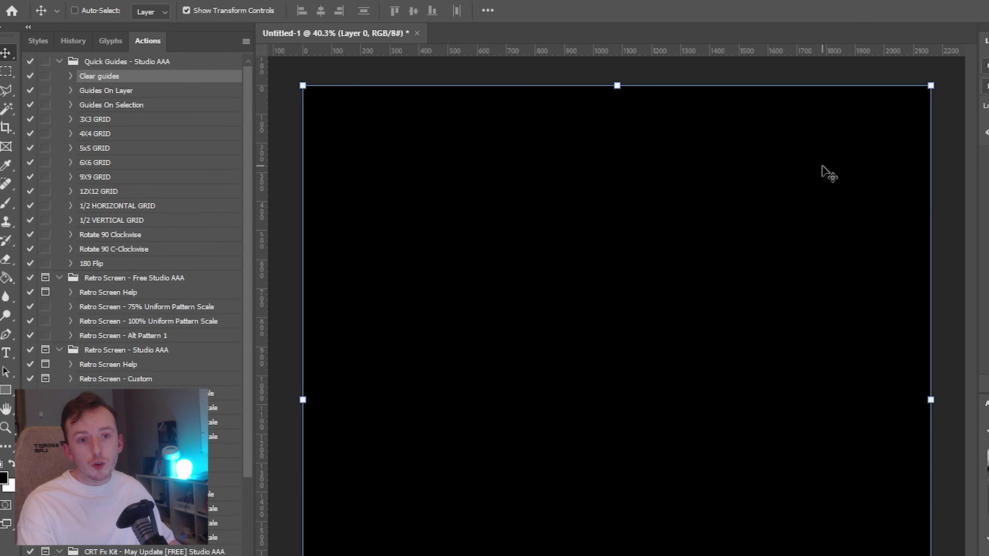
- Select a full-height column about 815 px wide along the canvas's left edge and run the Guides On Selection action on it
{"action": "left_click", "coordinate": [105, 94]}
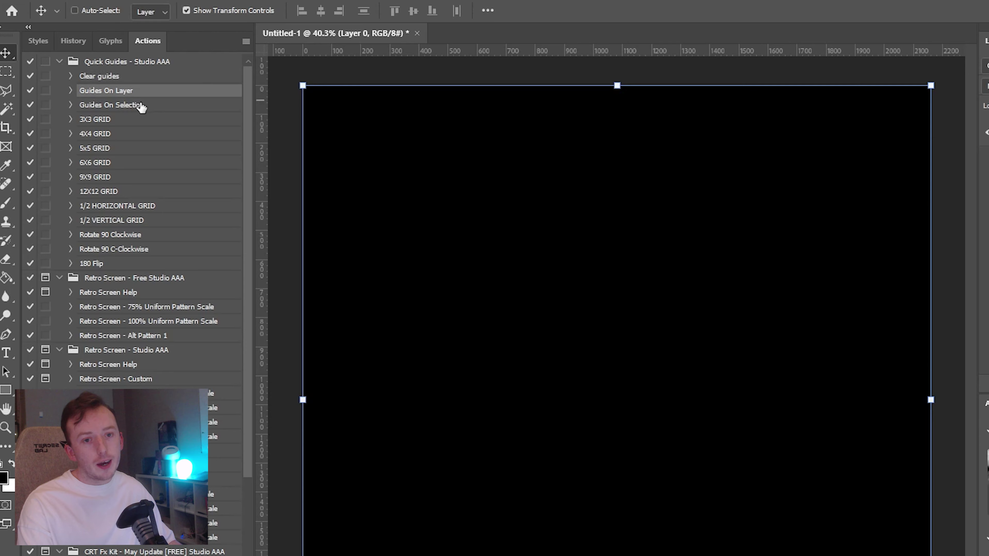
{"action": "left_click", "coordinate": [130, 112]}
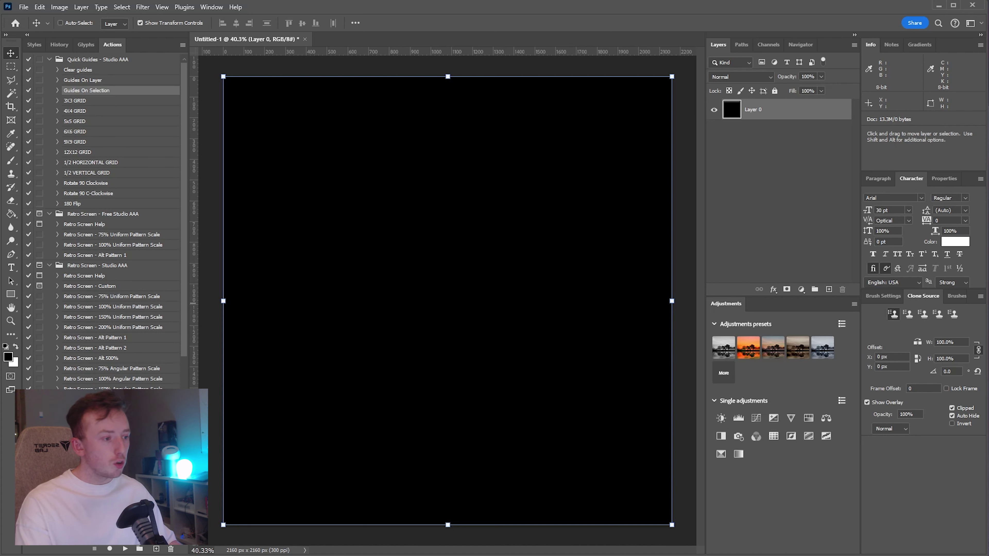
{"action": "key", "text": "m"}
{"action": "left_click_drag", "start_coordinate": [279, 121], "coordinate": [481, 374]}
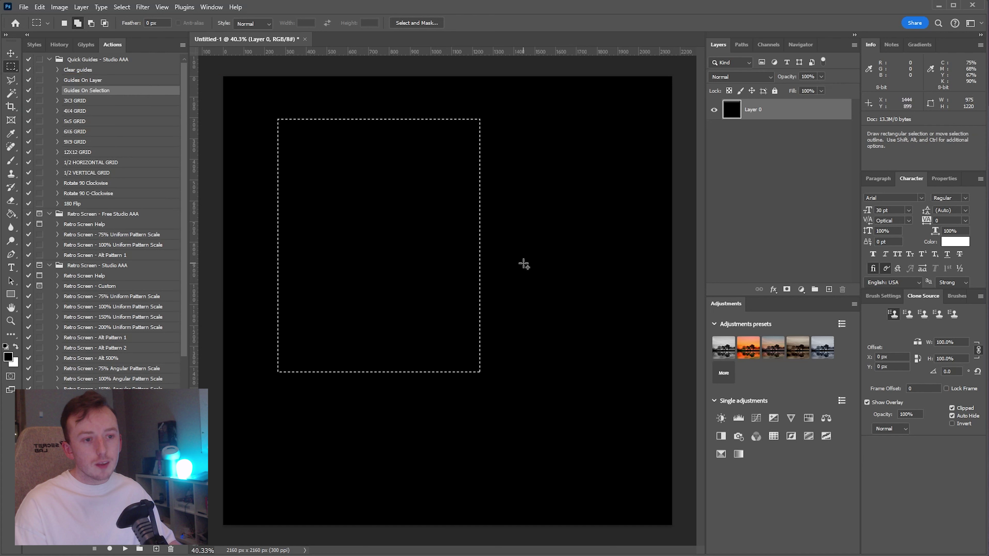
{"action": "key", "text": "ctrl+d"}
{"action": "left_click_drag", "start_coordinate": [224, 77], "coordinate": [393, 526]}
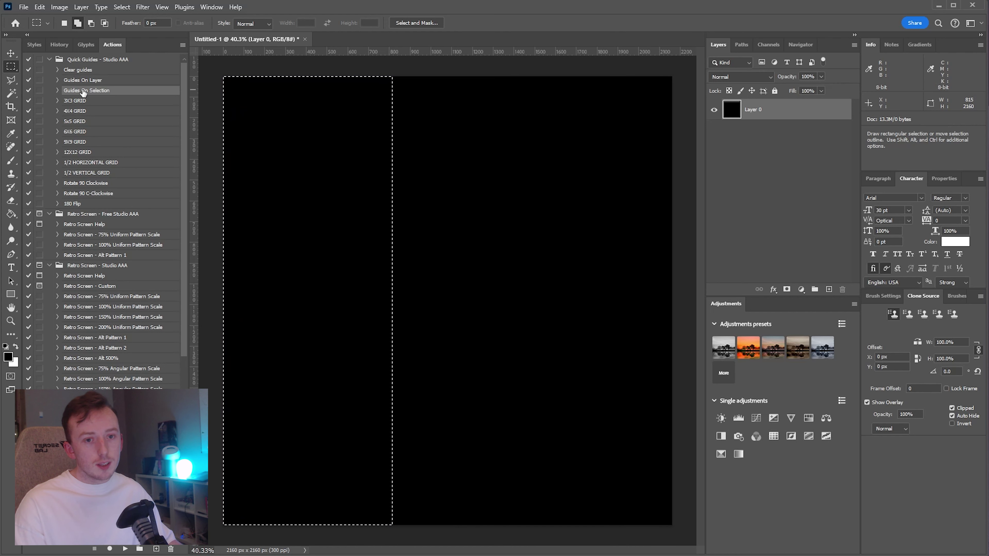
{"action": "left_click", "coordinate": [125, 548]}
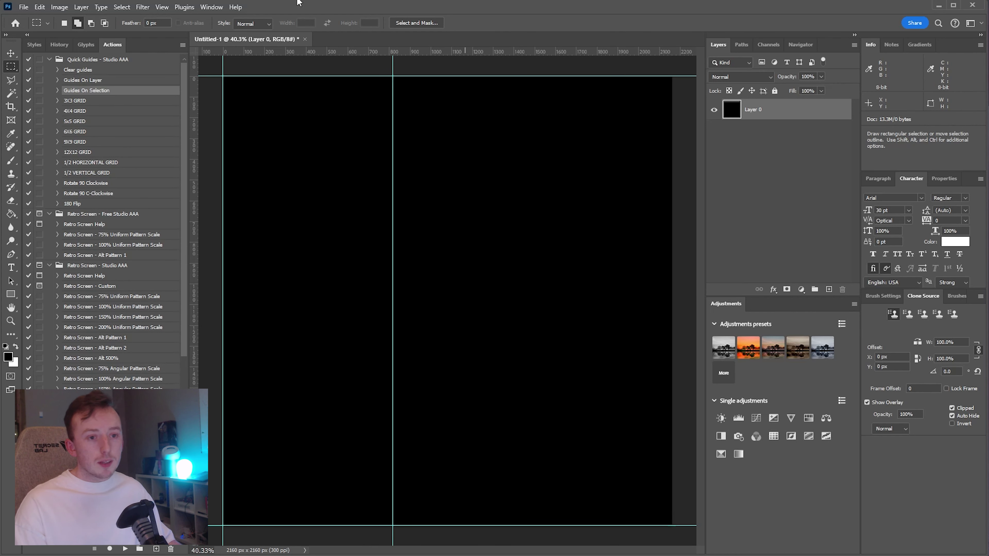
{"action": "left_click_drag", "start_coordinate": [231, 82], "coordinate": [352, 477]}
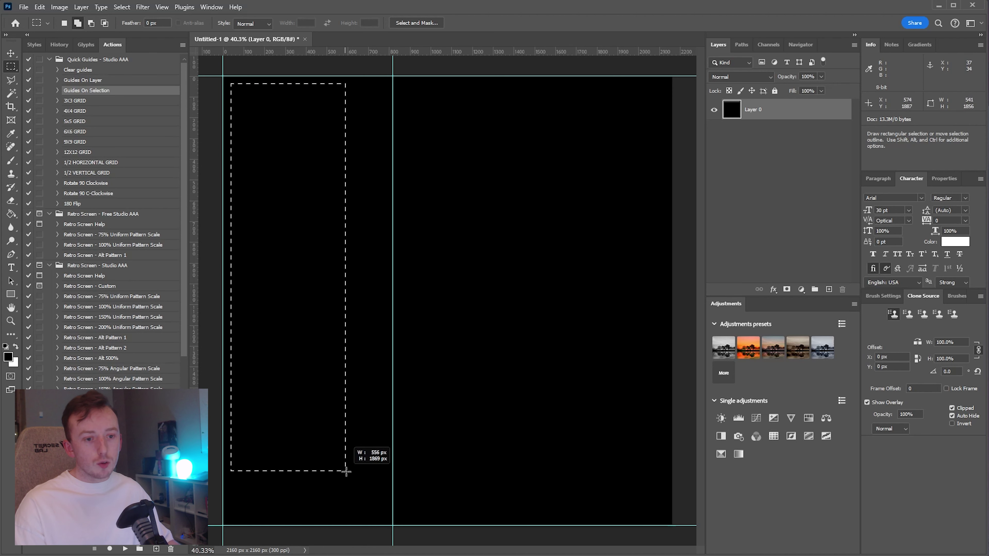
{"action": "key", "text": "ctrl+d"}
{"action": "left_click_drag", "start_coordinate": [429, 120], "coordinate": [625, 498]}
{"action": "key", "text": "ctrl+d"}
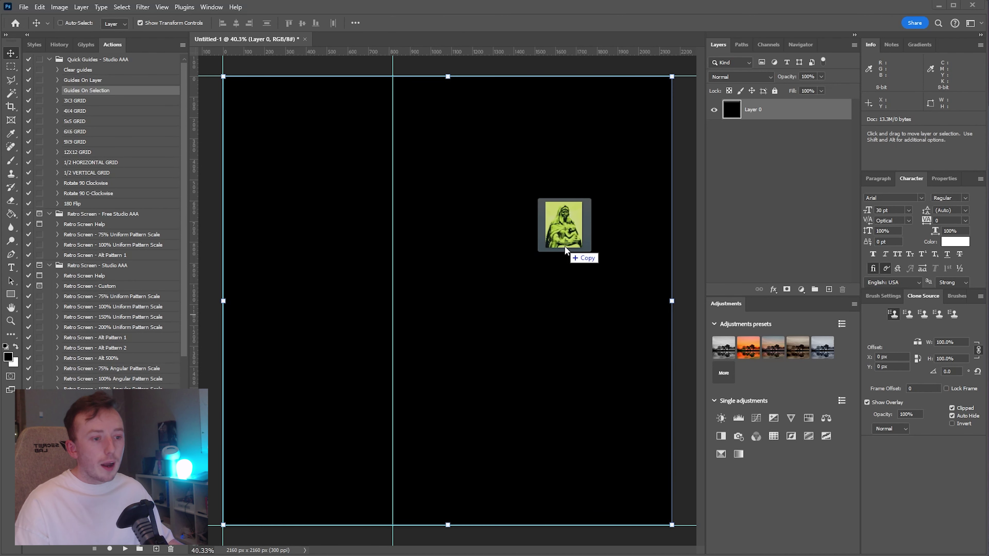
- Place the CRT FX KIT DEMO IMAGES (1) image in the document and align it to the canvas's right edge
{"action": "left_click_drag", "start_coordinate": [564, 246], "coordinate": [540, 268]}
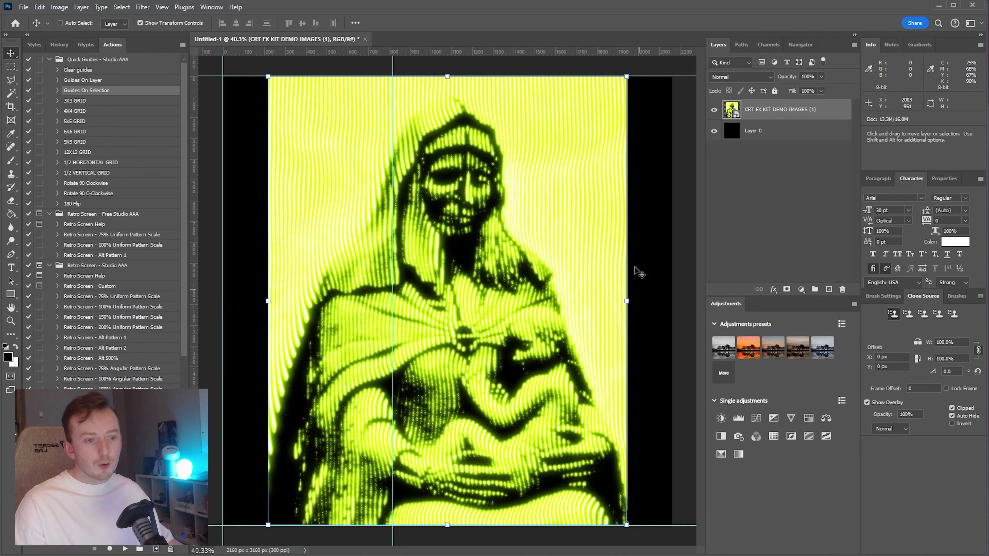
{"action": "key", "text": "Return"}
{"action": "left_click_drag", "start_coordinate": [461, 335], "coordinate": [510, 333]}
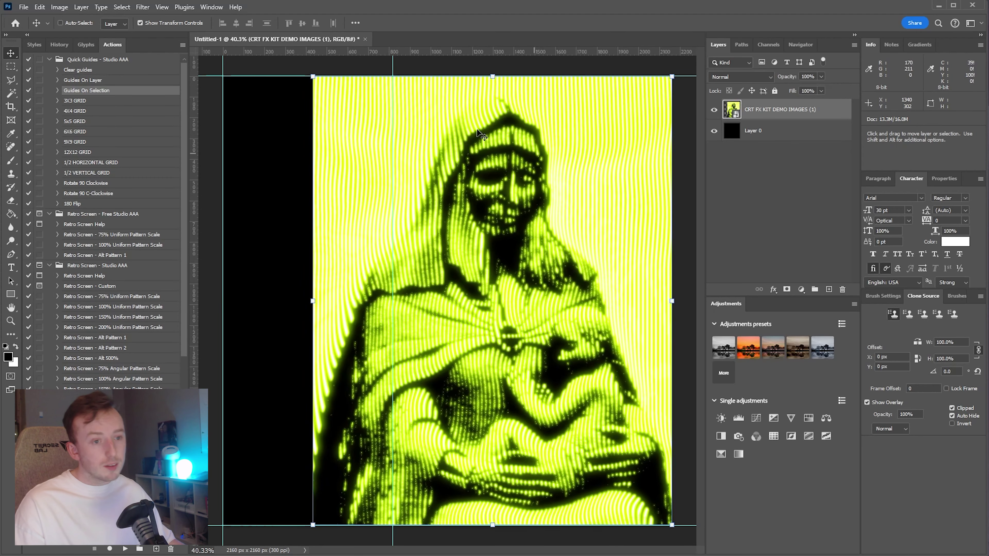
- Select the full-height area from the inner vertical guide to the canvas's right edge and add it as a layer mask on the image
{"action": "left_click", "coordinate": [11, 66]}
{"action": "left_click_drag", "start_coordinate": [392, 76], "coordinate": [672, 526]}
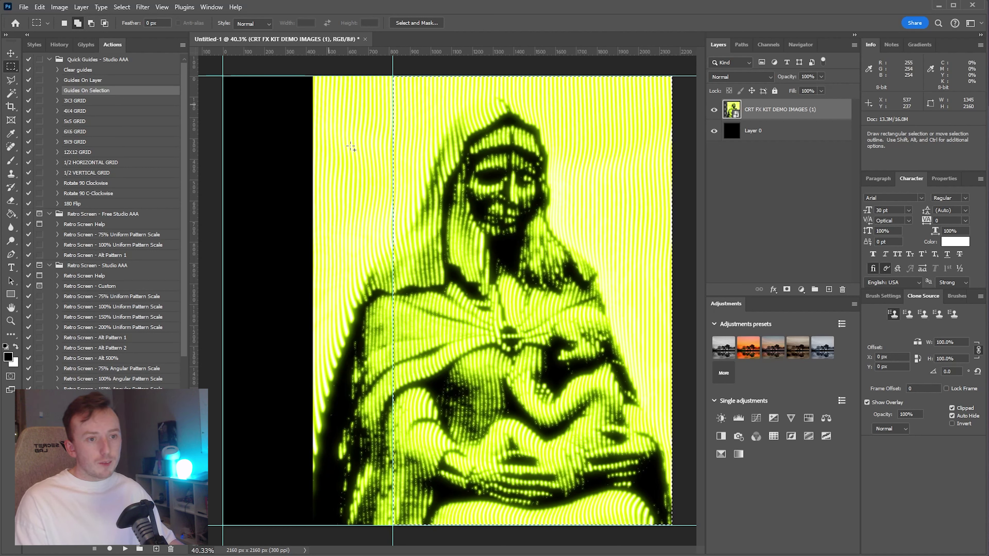
{"action": "left_click", "coordinate": [348, 127]}
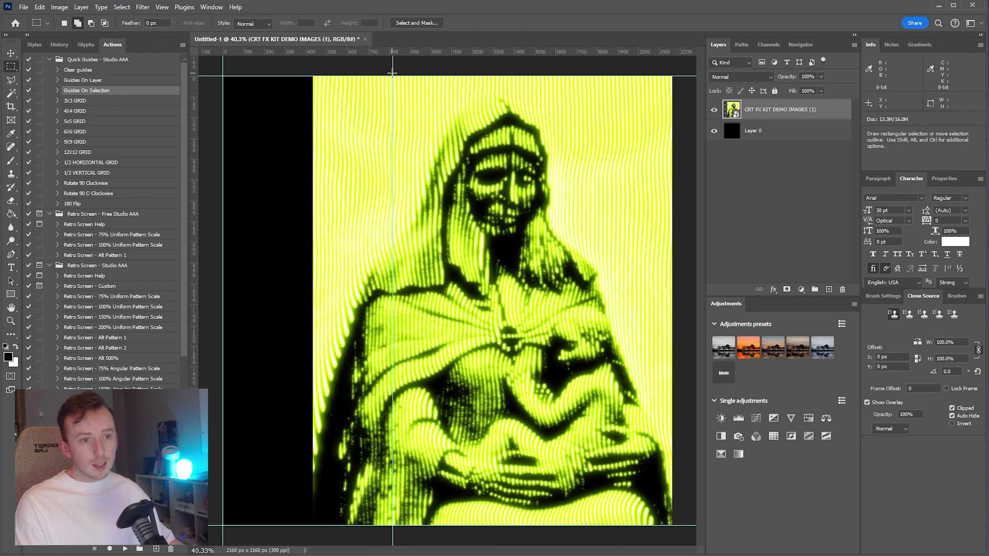
{"action": "left_click_drag", "start_coordinate": [393, 76], "coordinate": [671, 551]}
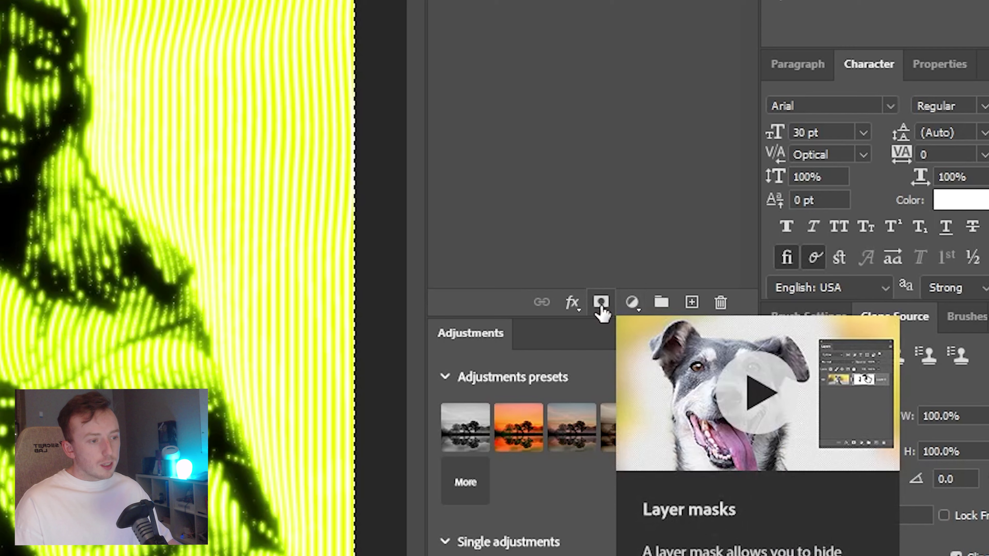
{"action": "left_click", "coordinate": [601, 308]}
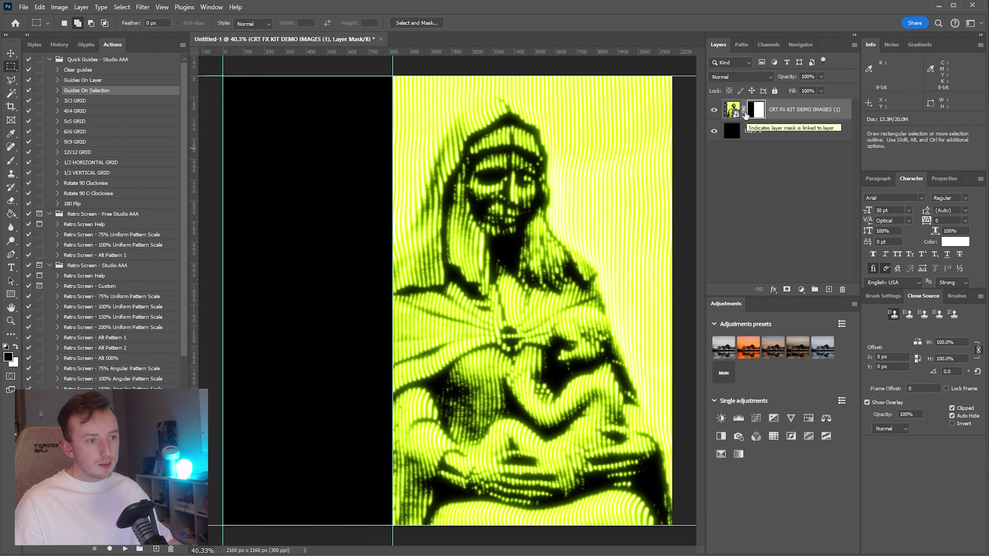
- Unlink the image from its layer mask and shift the image right so the figure sits centred within the masked area
{"action": "left_click", "coordinate": [11, 52]}
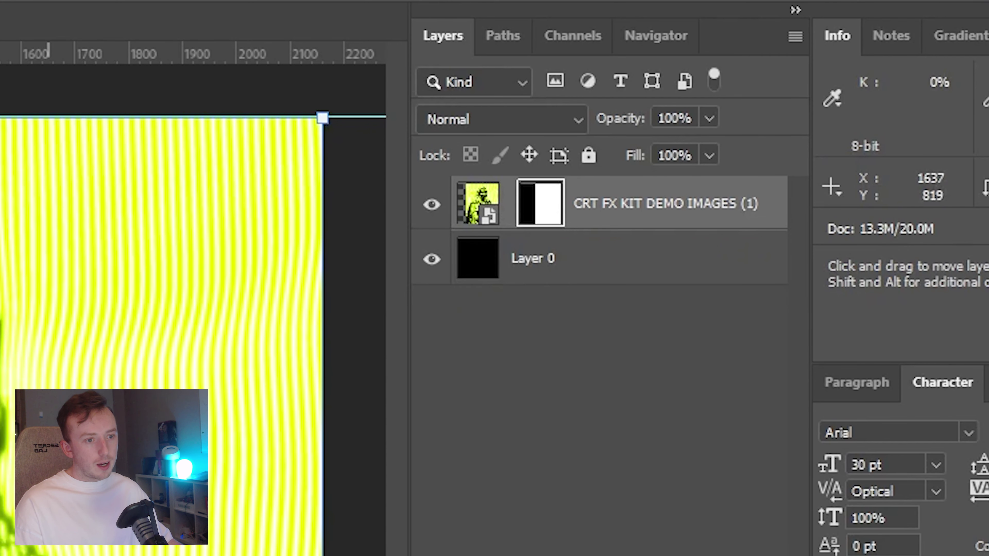
{"action": "left_click", "coordinate": [508, 201]}
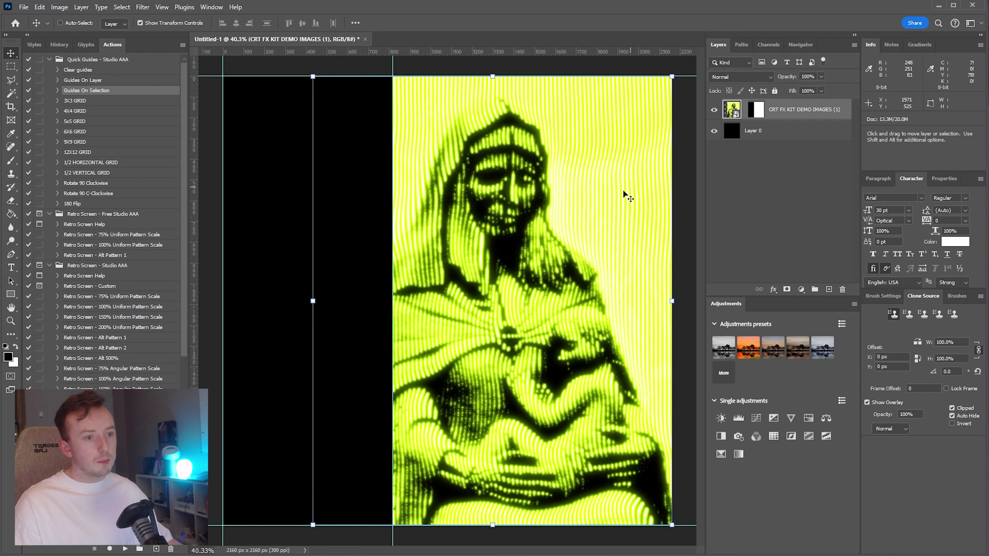
{"action": "left_click_drag", "start_coordinate": [543, 229], "coordinate": [570, 228]}
- Set the Type tool's font to Dharma Gothic C Heavy
{"action": "key", "text": "t"}
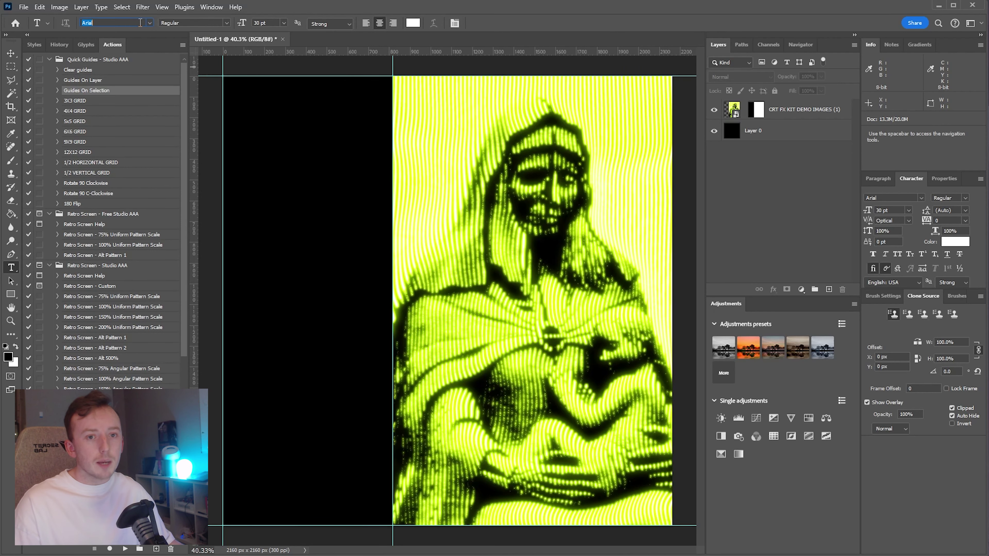
{"action": "type", "text": "Dharma Gothic C"}
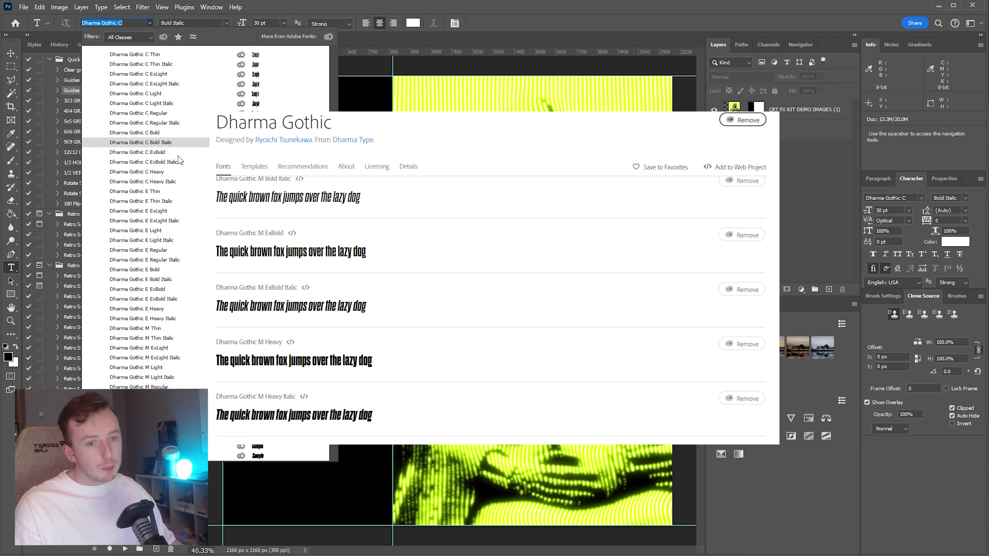
{"action": "left_click", "coordinate": [189, 173]}
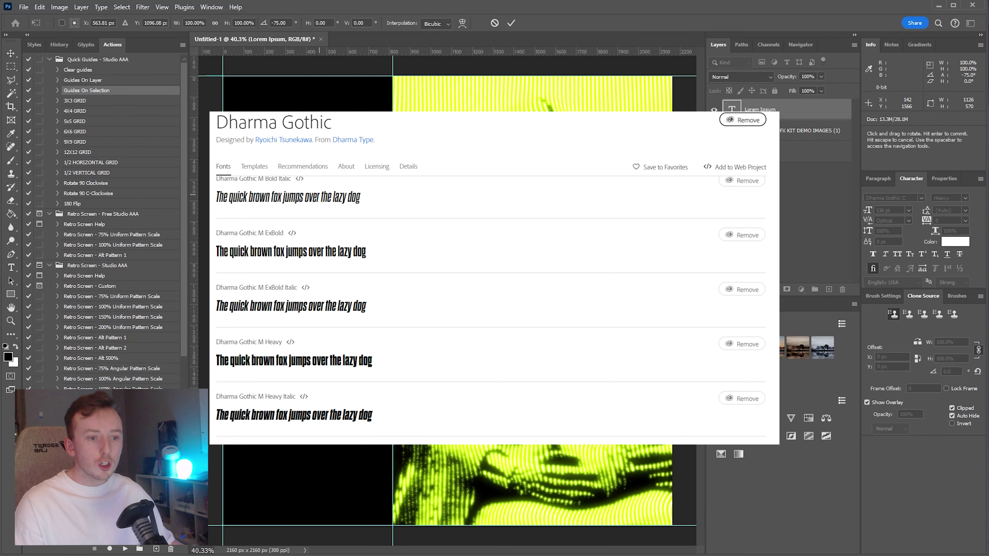
- Replace the rotated Lorem Ipsum text in the black column with UNDEAD
{"action": "double_click", "coordinate": [732, 111]}
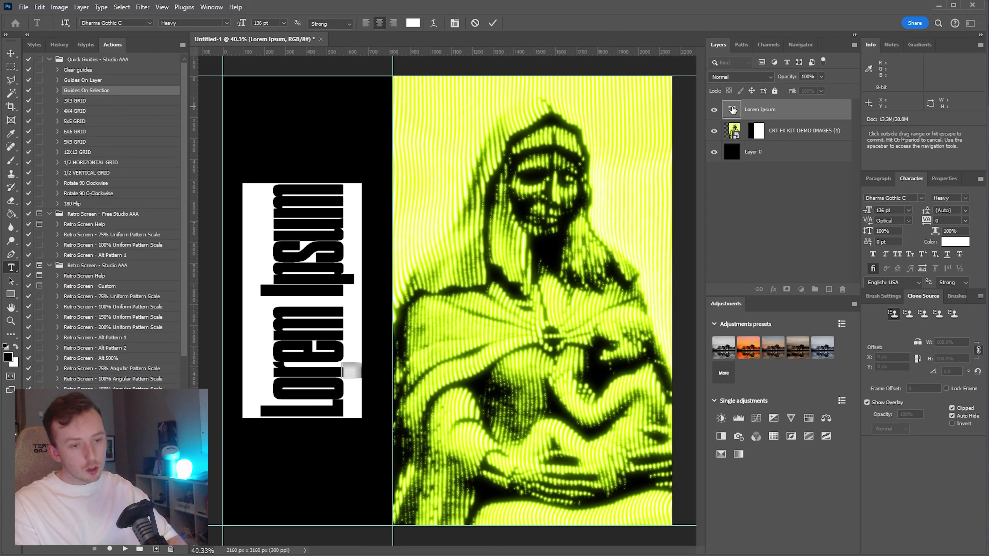
{"action": "type", "text": "un"}
{"action": "key", "text": "BackSpace"}
{"action": "key", "text": "BackSpace"}
{"action": "type", "text": "UN"}
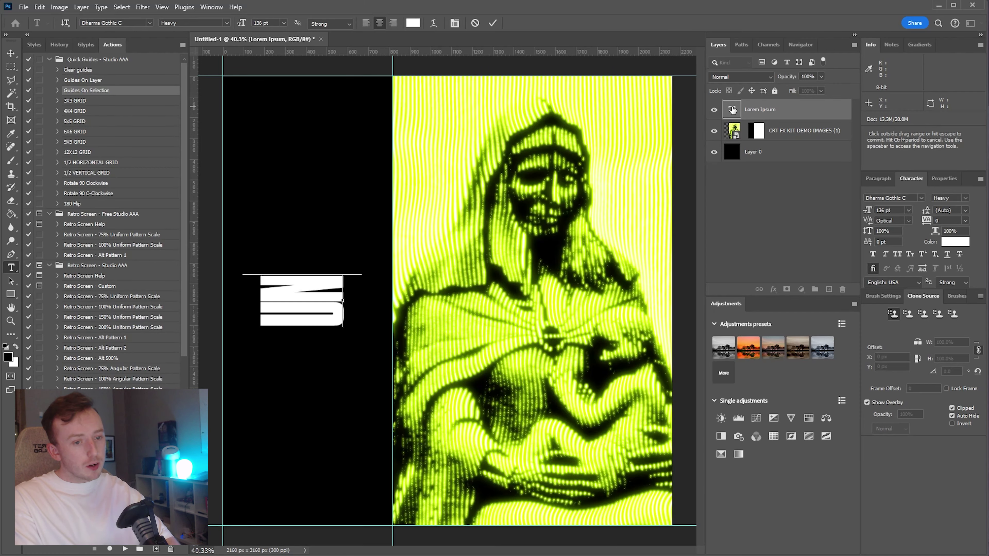
{"action": "type", "text": "DEAD"}
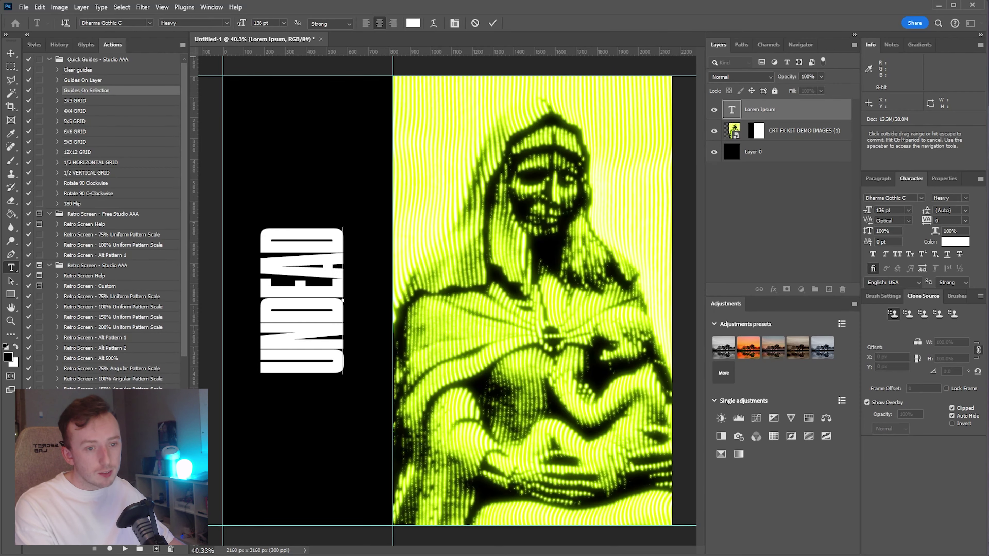
{"action": "left_click", "coordinate": [10, 53]}
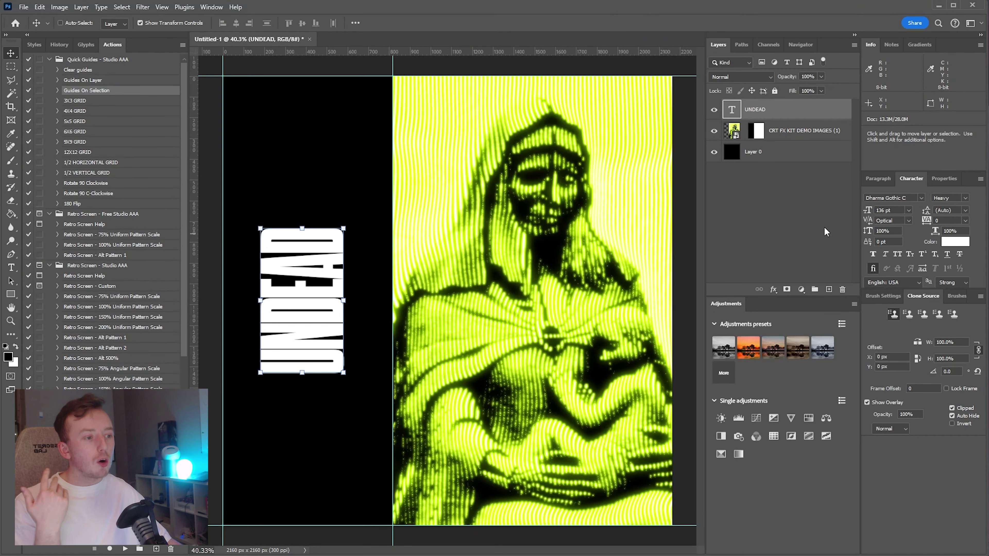
{"action": "left_click", "coordinate": [966, 198]}
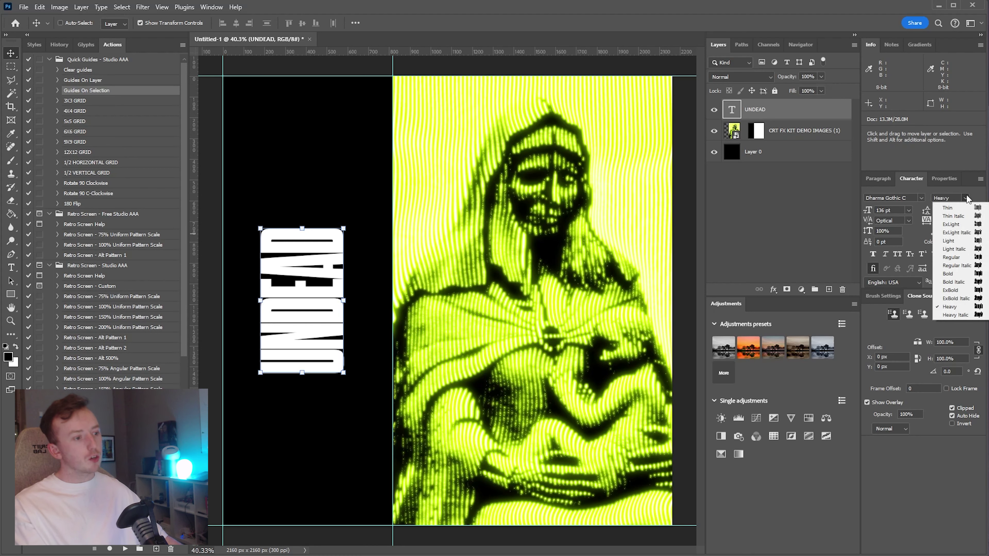
{"action": "left_click", "coordinate": [795, 115]}
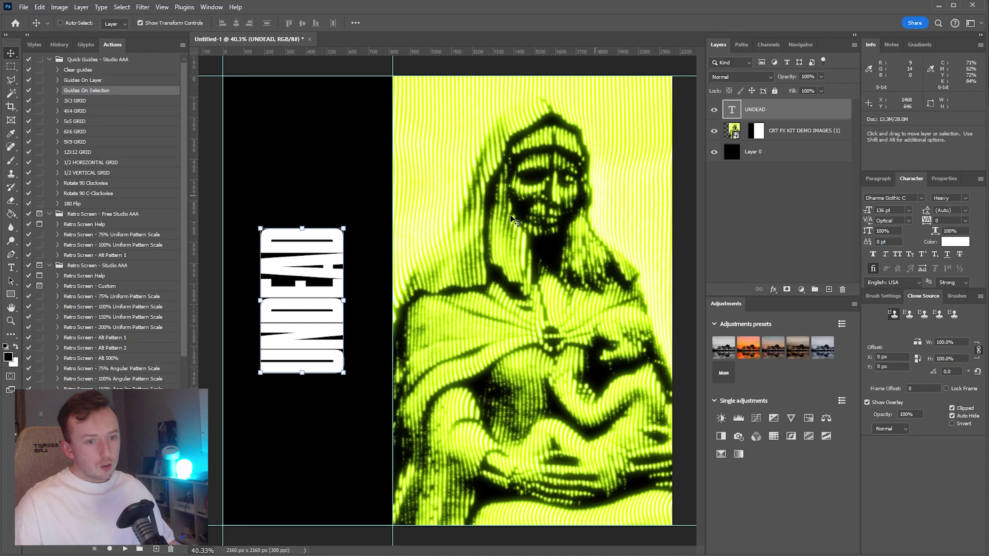
- Set the layer alignment reference to Canvas
{"action": "left_click", "coordinate": [520, 70]}
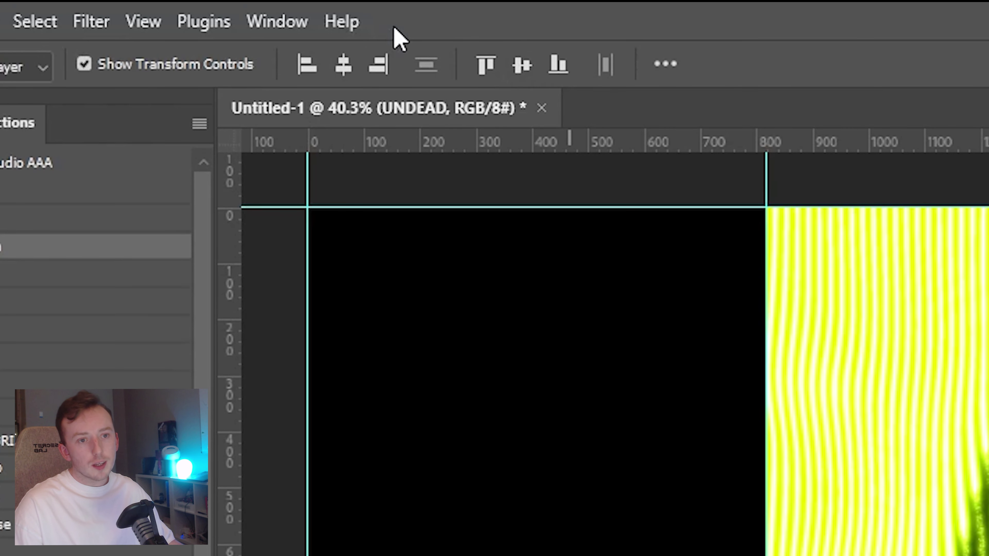
{"action": "left_click", "coordinate": [342, 59]}
{"action": "left_click", "coordinate": [522, 66]}
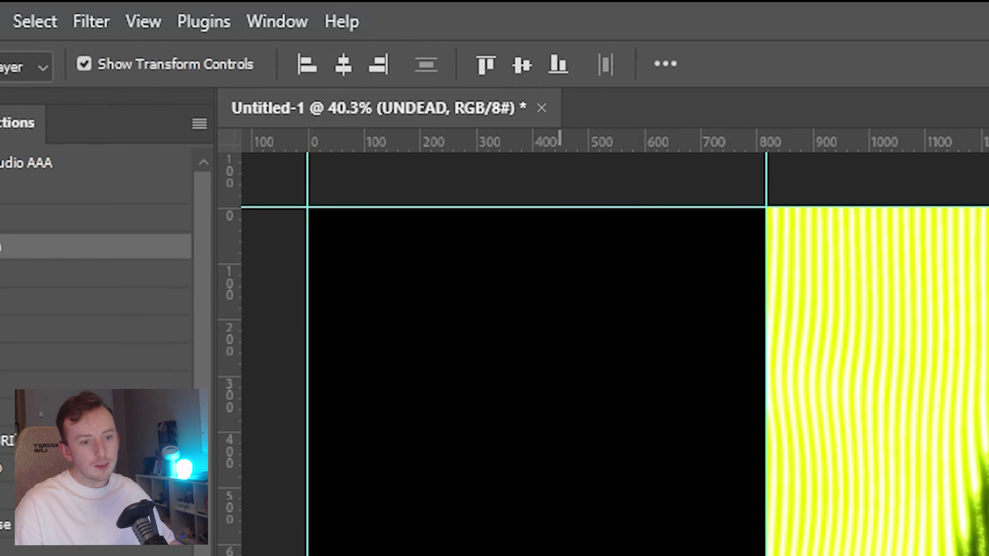
{"action": "left_click", "coordinate": [665, 65]}
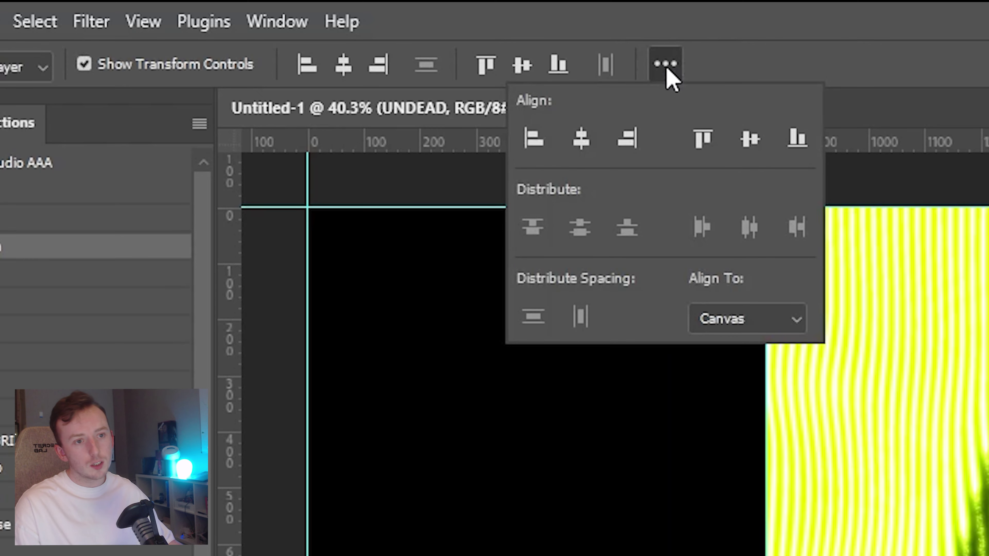
{"action": "left_click", "coordinate": [748, 328]}
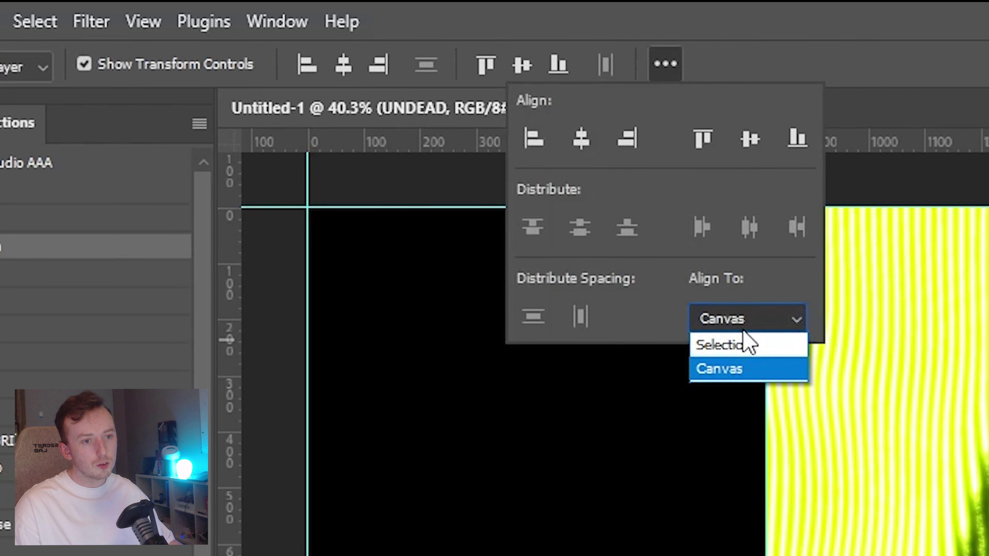
{"action": "left_click", "coordinate": [740, 372]}
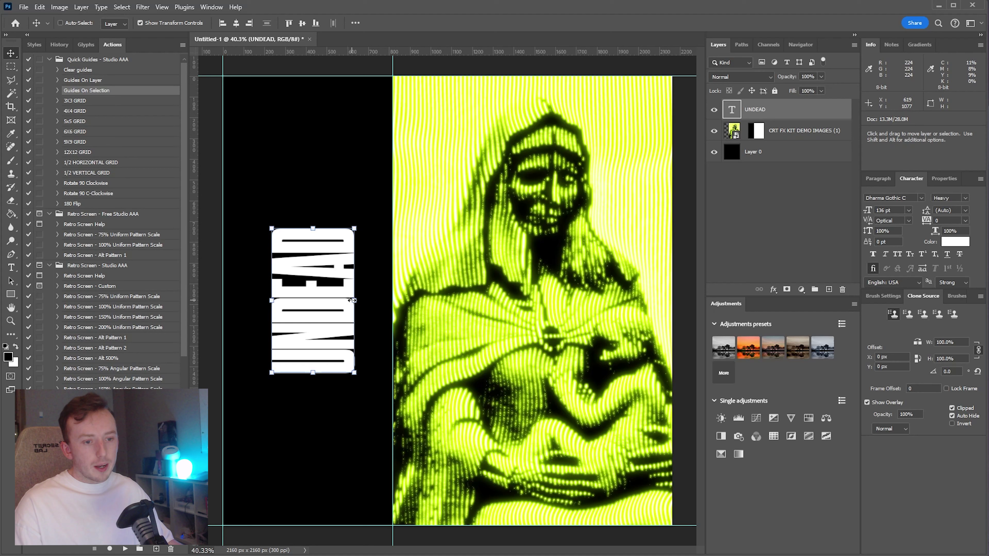
- Copy the full-height black column of Layer 0, about 815 px wide, to a new layer and place it above the image layer
{"action": "left_click", "coordinate": [352, 300]}
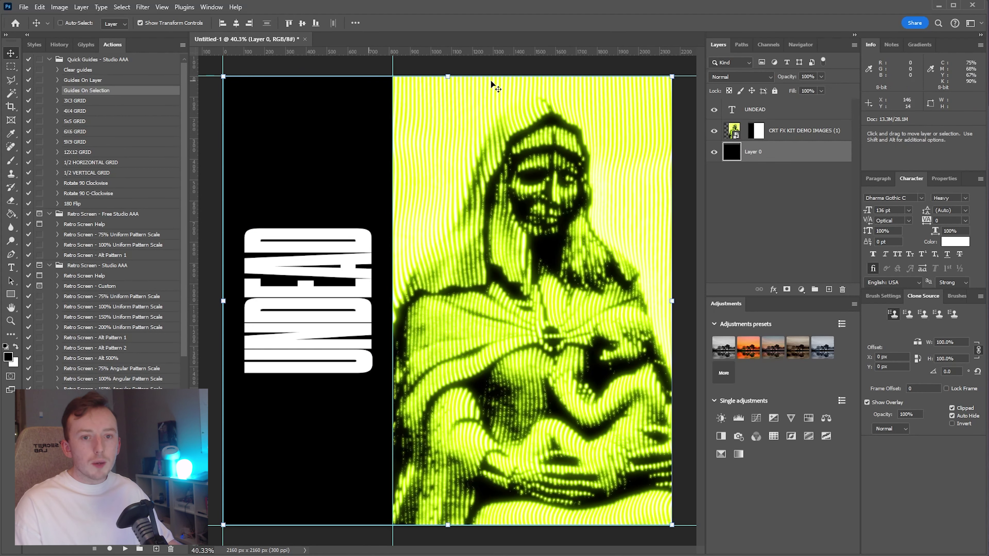
{"action": "left_click", "coordinate": [11, 67]}
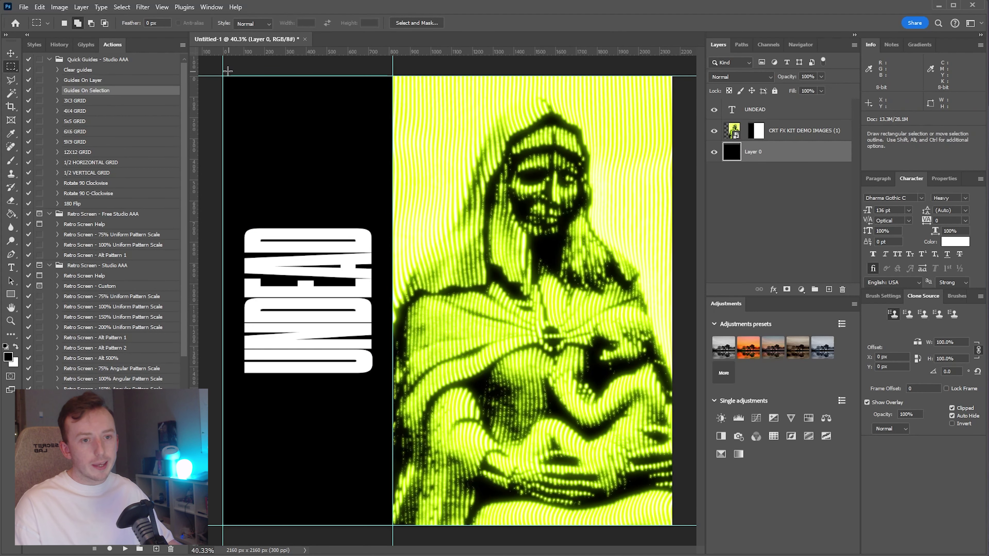
{"action": "left_click_drag", "start_coordinate": [223, 76], "coordinate": [393, 534]}
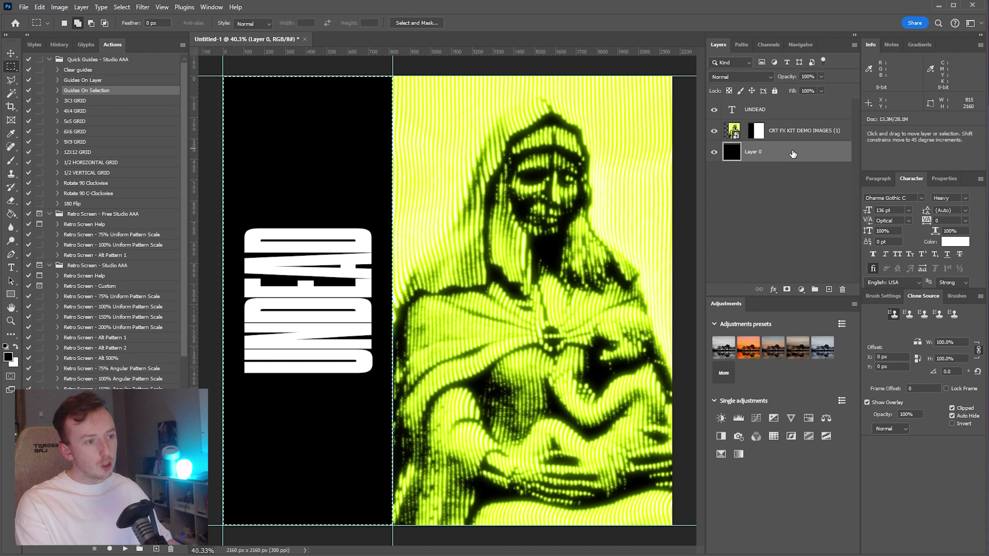
{"action": "key", "text": "ctrl+j"}
{"action": "left_click_drag", "start_coordinate": [777, 157], "coordinate": [782, 126]}
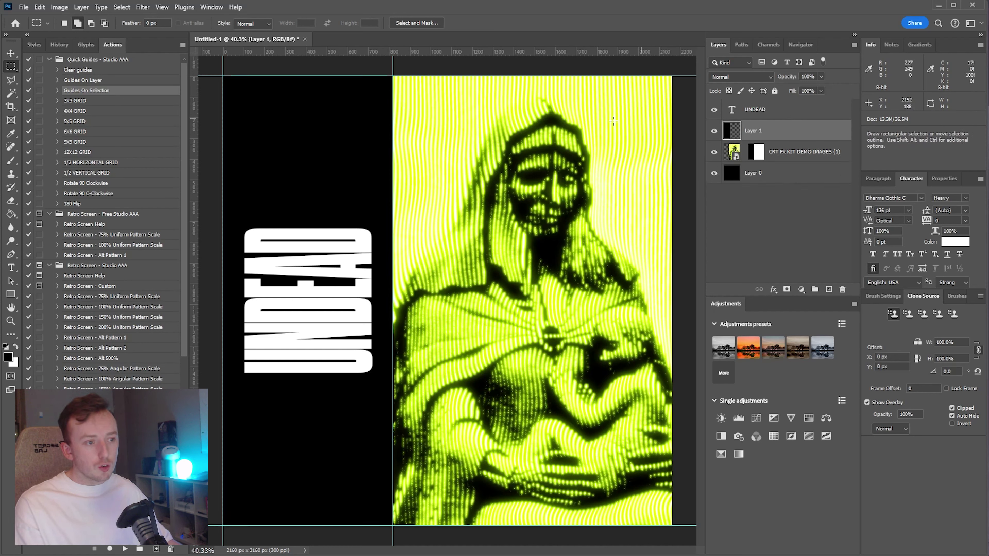
- Try moving the copied black column over the image and undo the move
{"action": "left_click", "coordinate": [12, 54]}
{"action": "left_click_drag", "start_coordinate": [338, 143], "coordinate": [536, 191]}
{"action": "key", "text": "ctrl+z"}
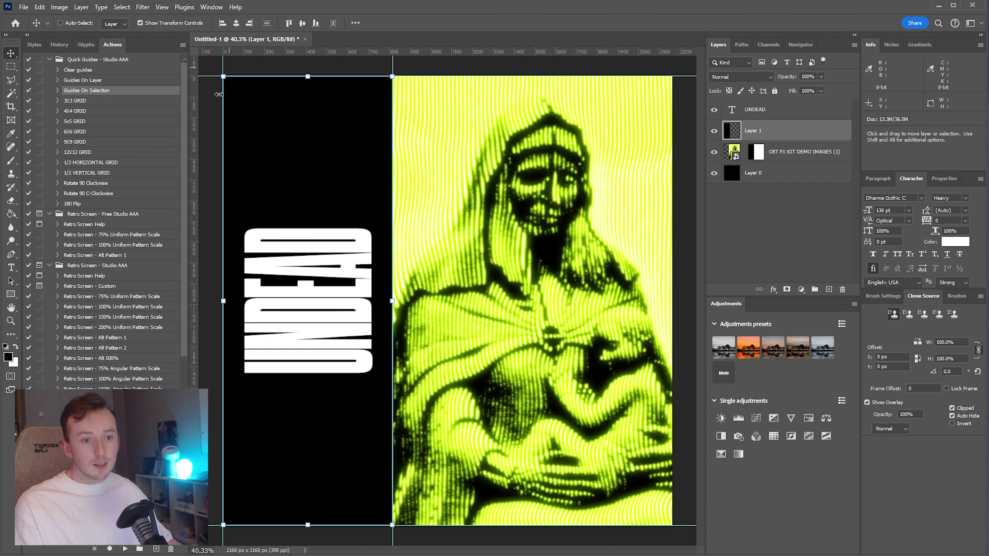
- Run the Guides On Layer action on the UNDEAD text layer, leaving no layer selected
{"action": "left_click", "coordinate": [772, 109]}
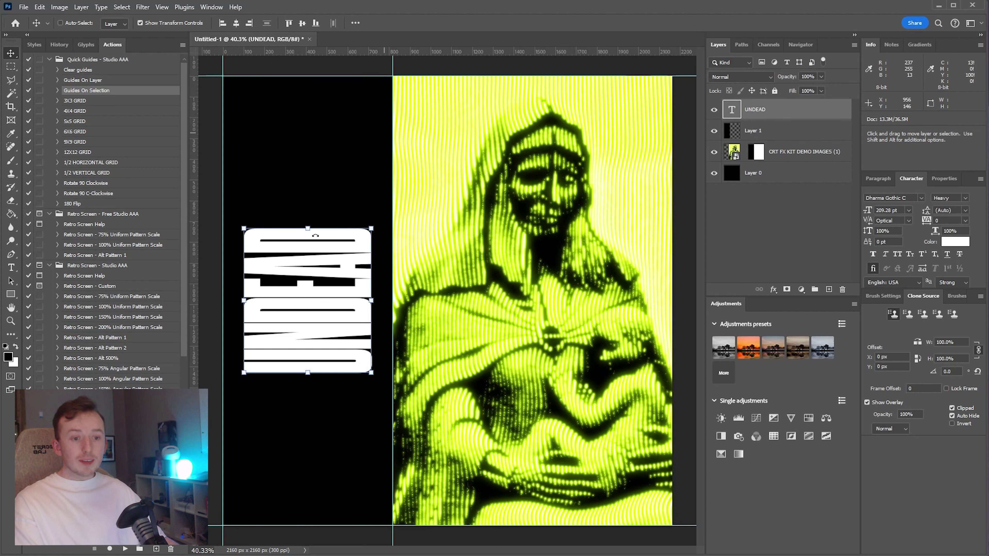
{"action": "left_click", "coordinate": [95, 81]}
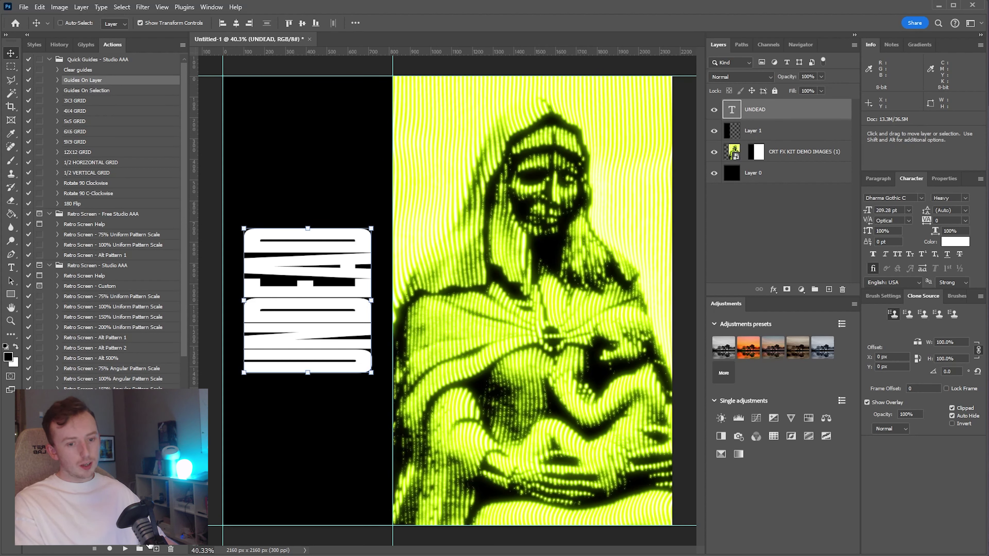
{"action": "left_click", "coordinate": [126, 548]}
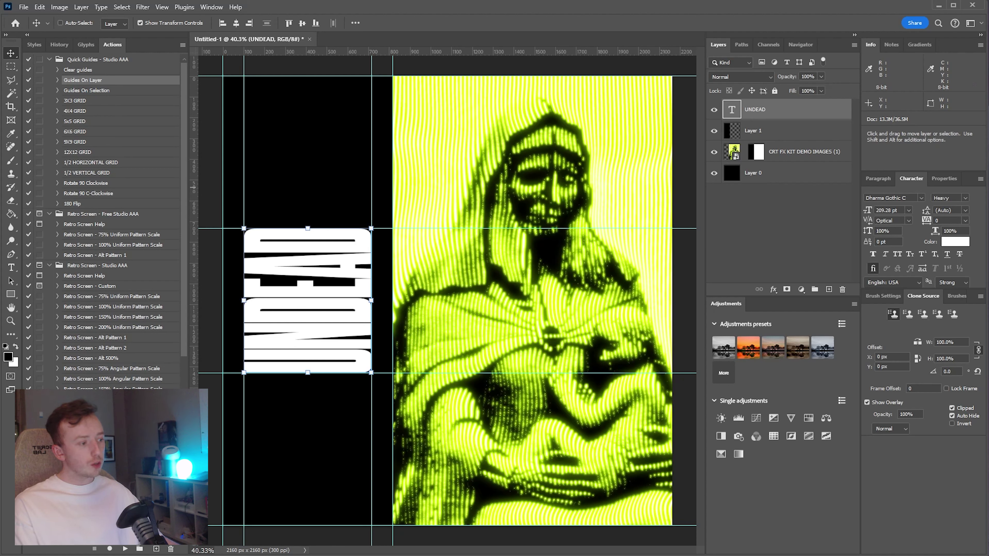
{"action": "left_click", "coordinate": [786, 201]}
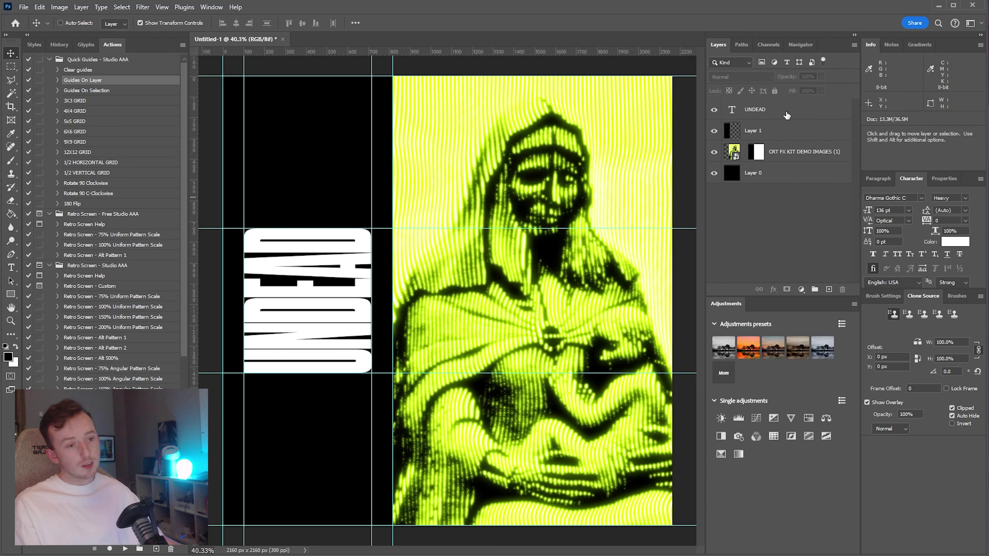
- Change the UNDEAD text to EXAMPLE LONGER
{"action": "left_click", "coordinate": [748, 116]}
{"action": "double_click", "coordinate": [733, 113]}
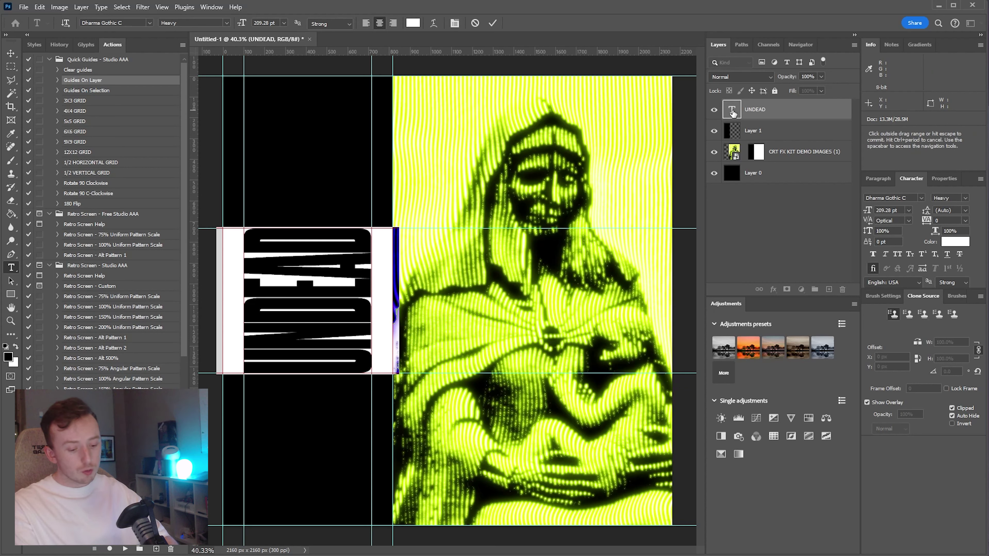
{"action": "type", "text": "EX"}
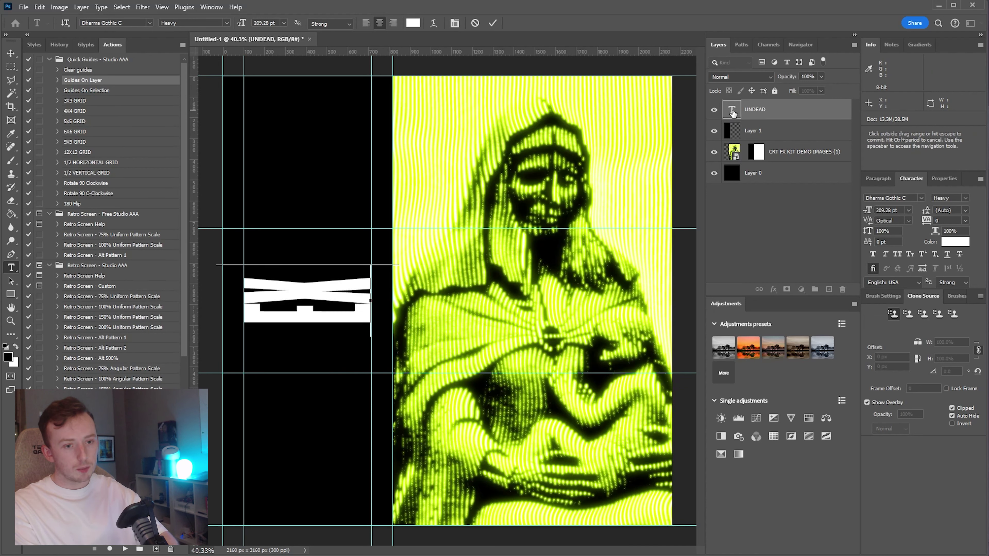
{"action": "type", "text": "AMPLE LONGER"}
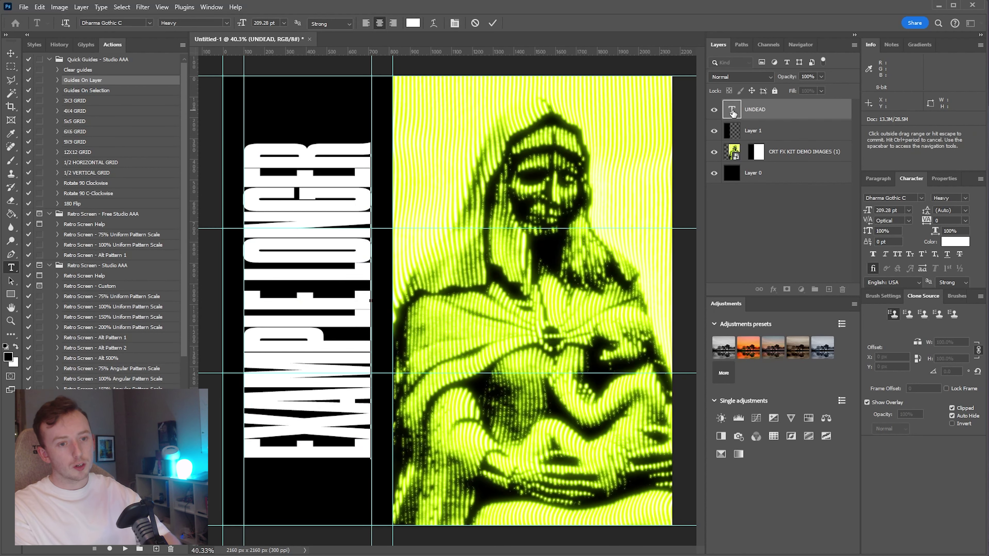
{"action": "key", "text": "Escape"}
{"action": "key", "text": "v"}
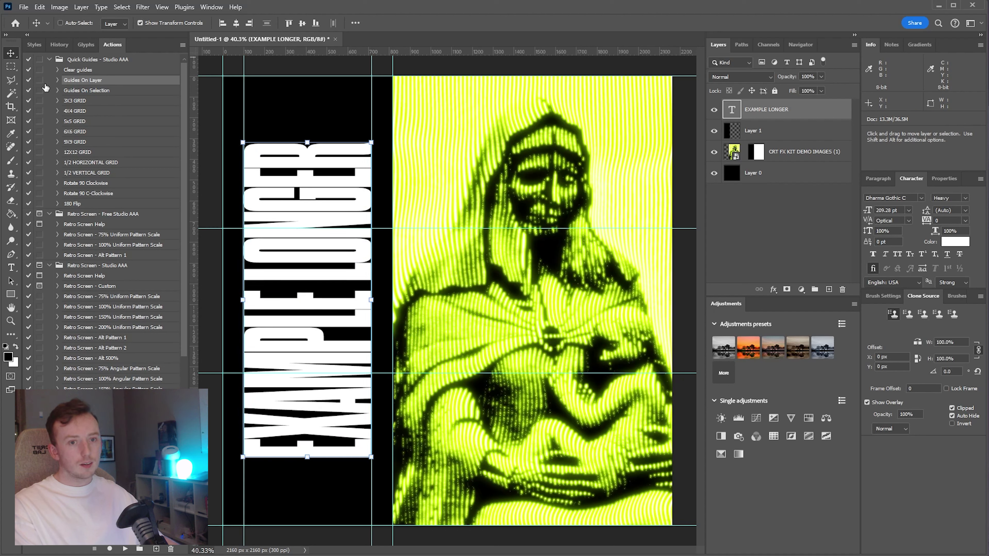
- Clear all guides and run the Guides On Layer action on the EXAMPLE LONGER text layer
{"action": "left_click", "coordinate": [89, 72]}
{"action": "left_click", "coordinate": [125, 549]}
{"action": "left_click", "coordinate": [83, 81]}
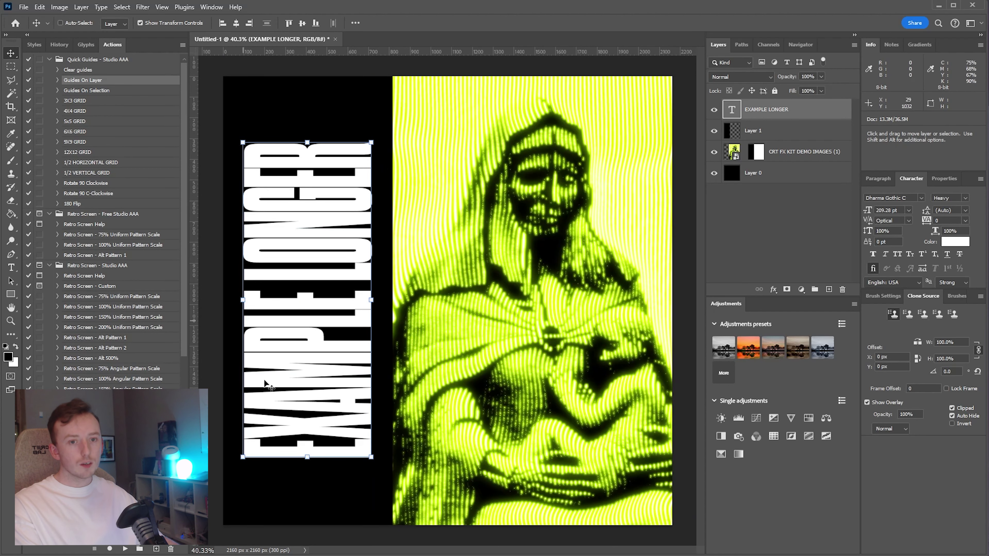
{"action": "left_click", "coordinate": [124, 550]}
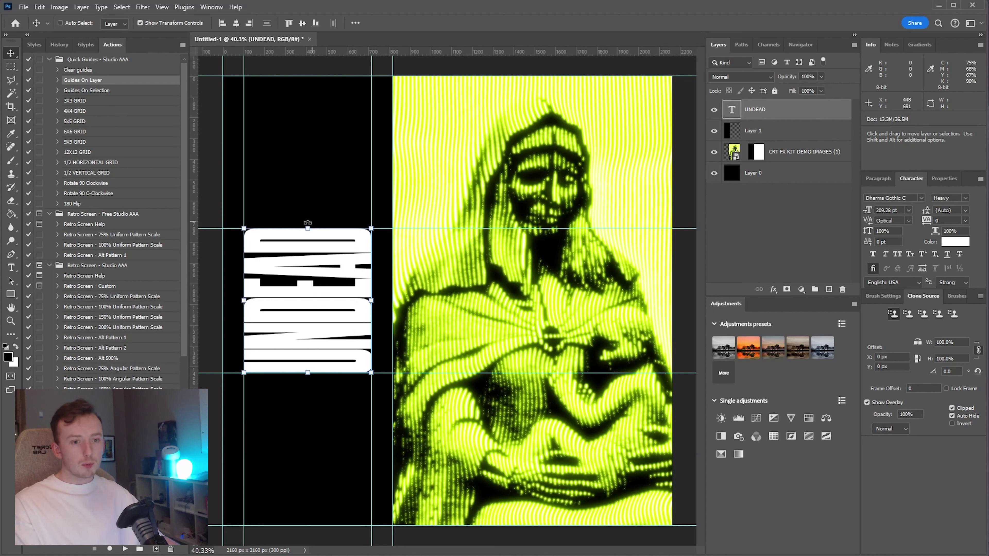
- Stretch the UNDEAD text vertically from its centre so it fills more of the black column's height
{"action": "left_click_drag", "start_coordinate": [308, 222], "coordinate": [315, 156]}
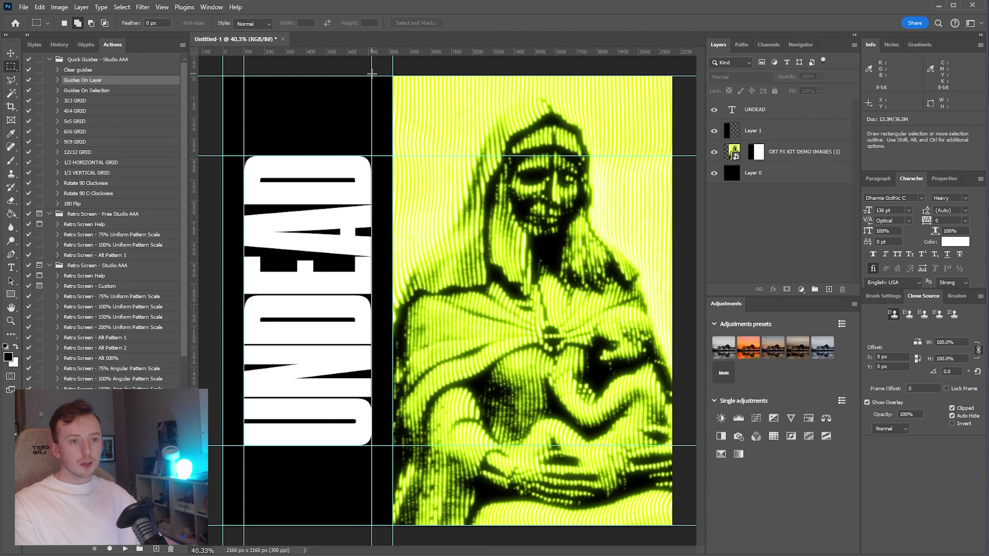
- Select the 100 px wide full-height strip between the text and the image, and copy it from Layer 0 to a new layer
{"action": "left_click_drag", "start_coordinate": [372, 74], "coordinate": [394, 523]}
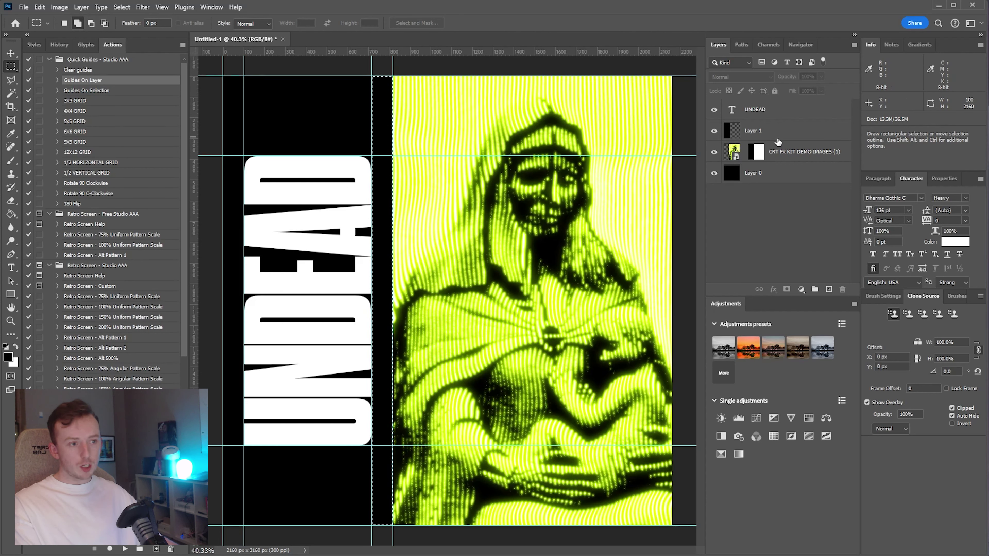
{"action": "left_click", "coordinate": [824, 180]}
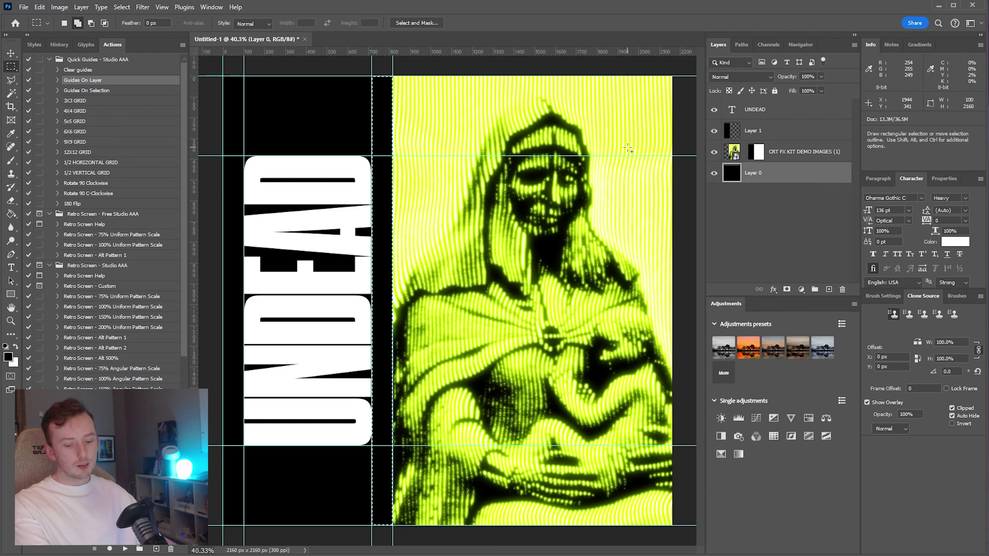
{"action": "key", "text": "ctrl+j"}
{"action": "key", "text": "v"}
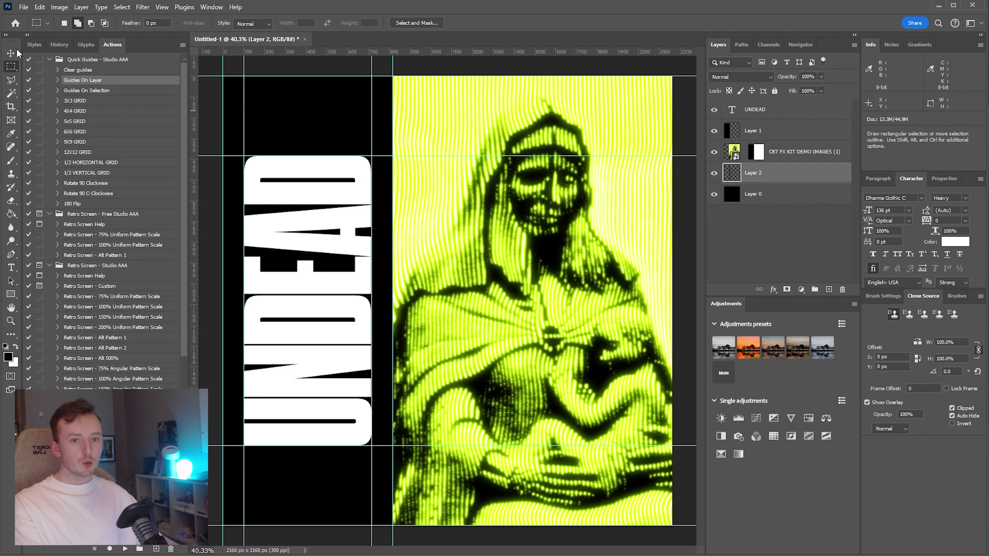
- Move Layer 2 above Layer 1 in the layer stack and align its black strip to the canvas's right edge
{"action": "left_click_drag", "start_coordinate": [761, 185], "coordinate": [759, 121]}
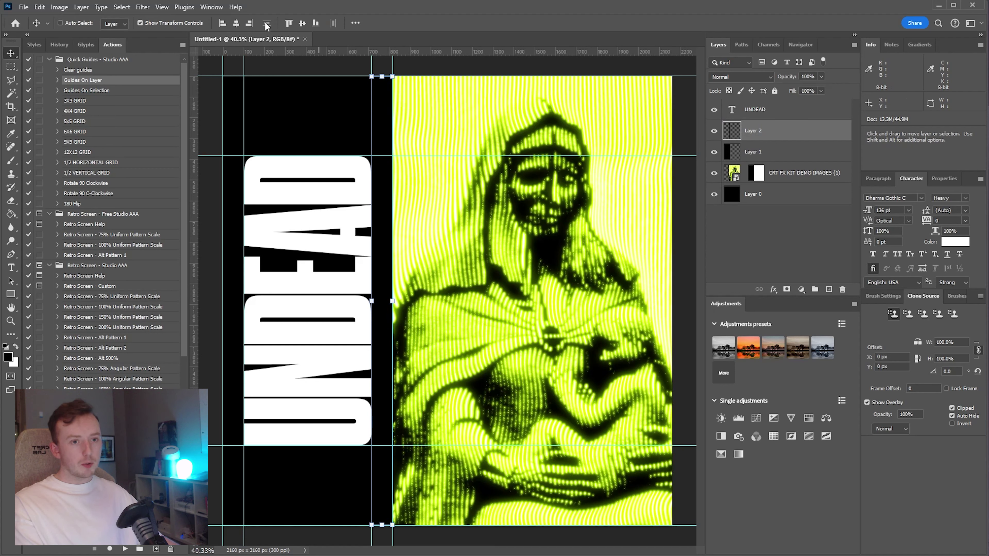
{"action": "left_click", "coordinate": [250, 24]}
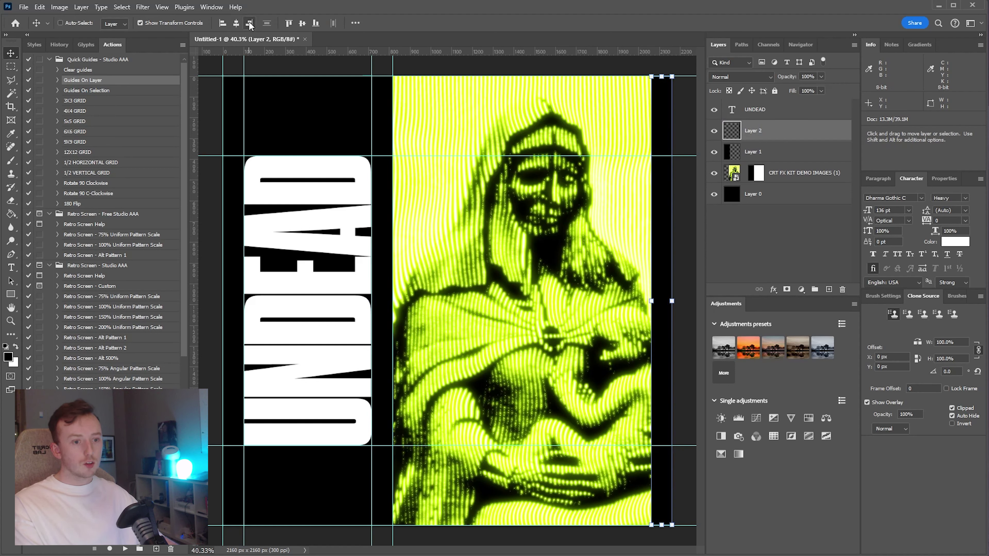
{"action": "left_click", "coordinate": [778, 232]}
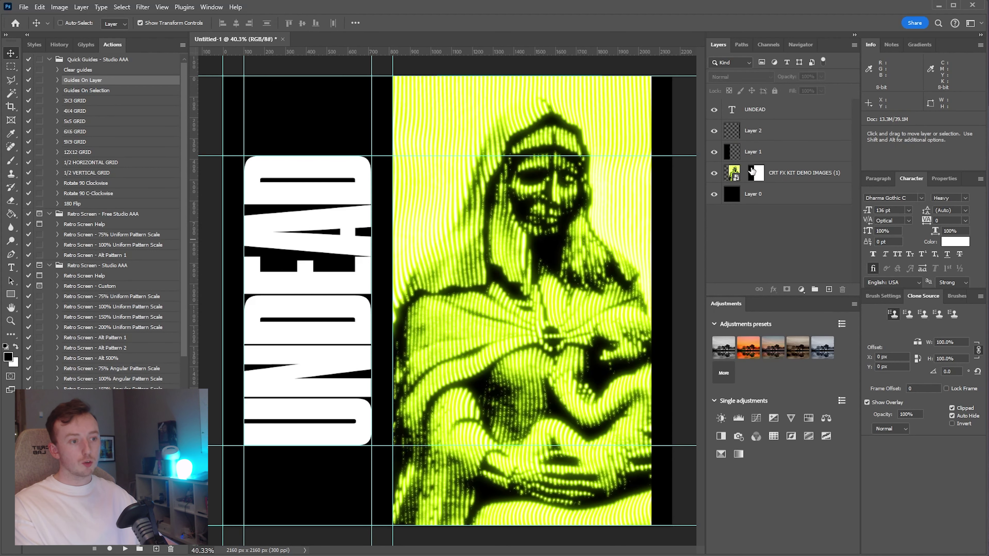
- Shift the CRT FX KIT DEMO IMAGES (1) picture left inside its mask to recentre the figure in the visible area
{"action": "left_click", "coordinate": [735, 174]}
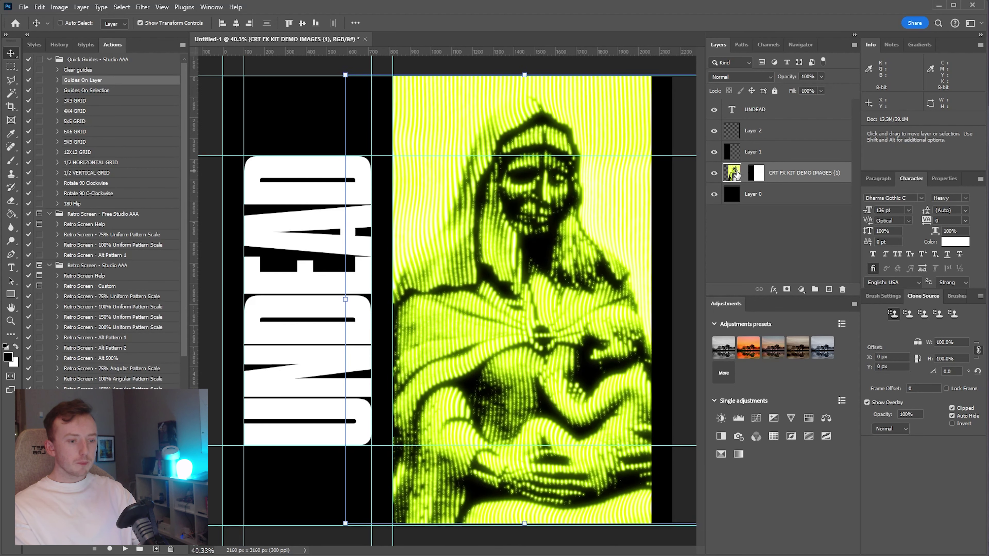
{"action": "key", "text": "shift+Left"}
{"action": "left_click", "coordinate": [769, 260]}
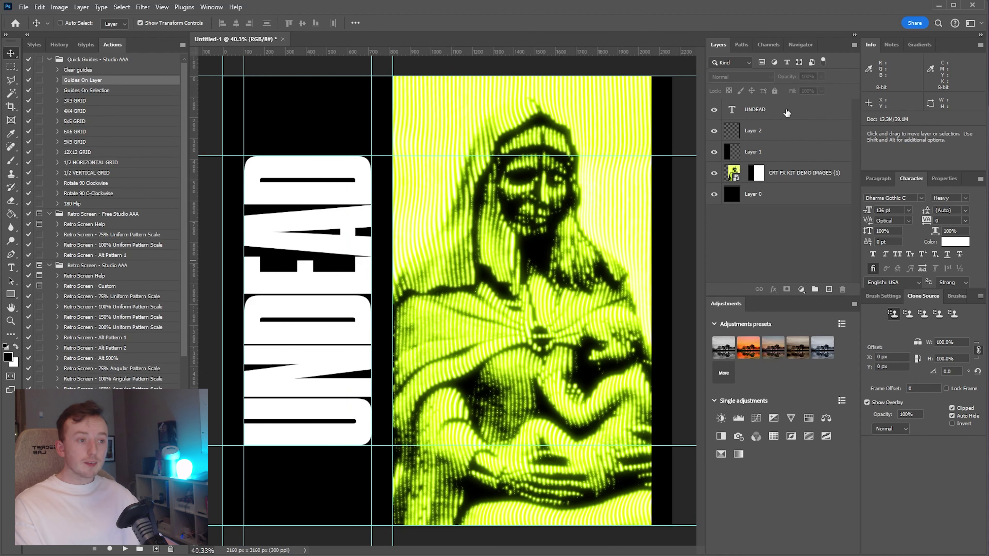
- Put the UNDEAD text layer into a new group named "colour a"
{"action": "left_click", "coordinate": [787, 112]}
{"action": "left_click", "coordinate": [814, 289]}
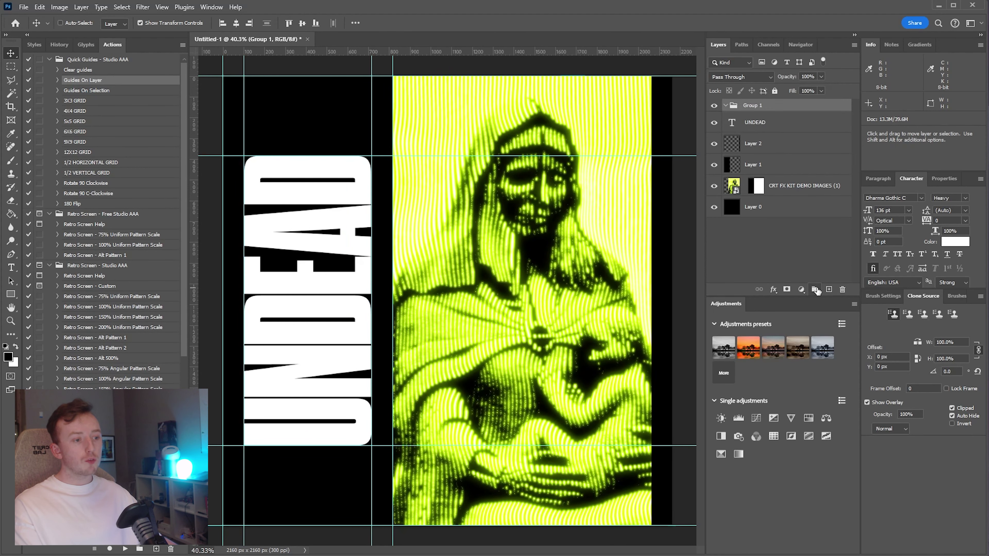
{"action": "left_click_drag", "start_coordinate": [761, 124], "coordinate": [756, 106]}
{"action": "double_click", "coordinate": [757, 106]}
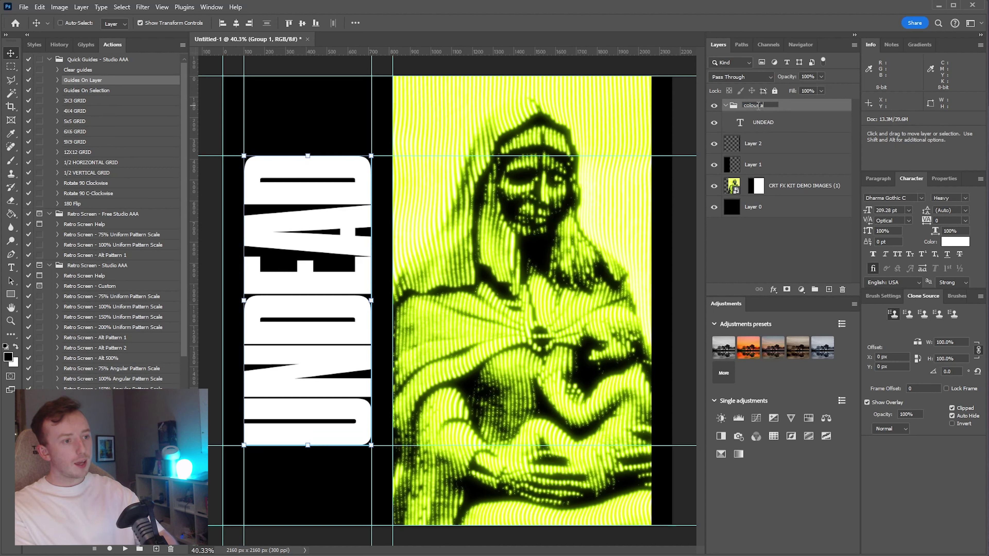
{"action": "left_click", "coordinate": [829, 249]}
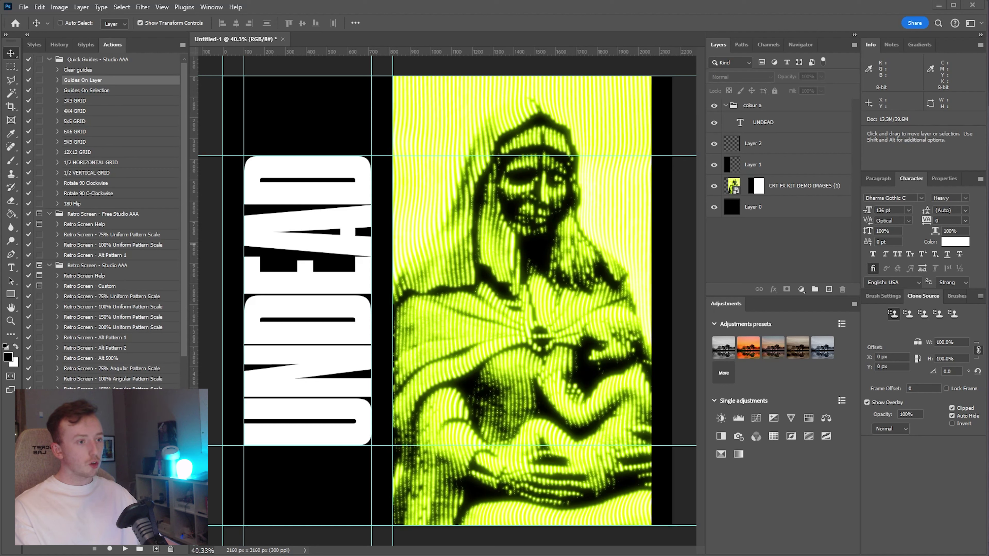
- Place the white AAA 2 Y2K logo at about 7.9% above the UNDEAD title and put it in a new group named "colour b"
{"action": "left_click_drag", "start_coordinate": [390, 208], "coordinate": [335, 128]}
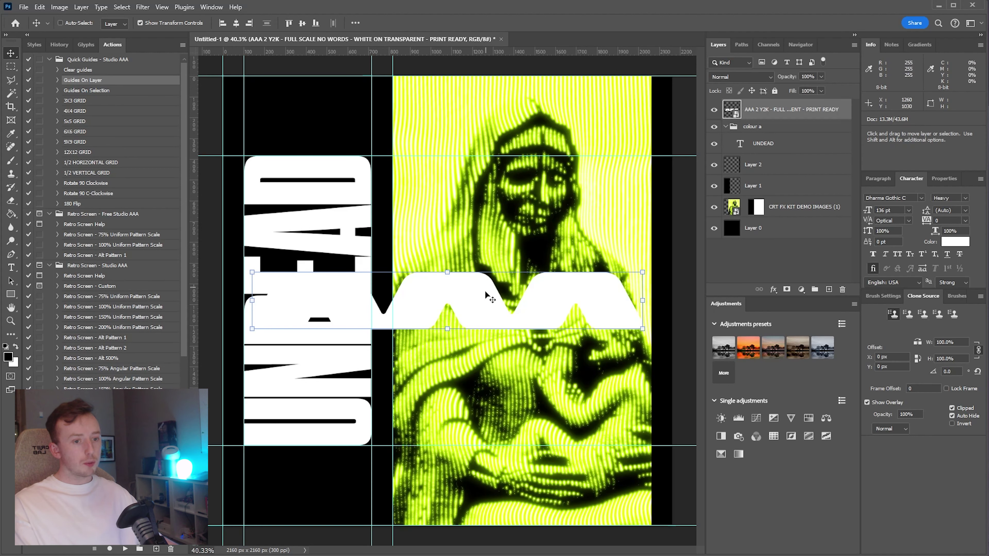
{"action": "left_click", "coordinate": [510, 23]}
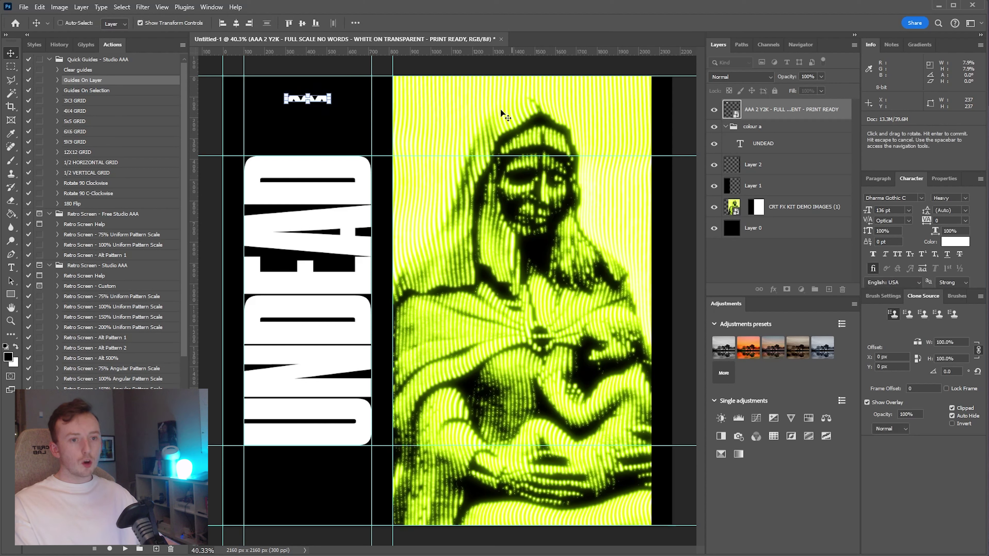
{"action": "left_click", "coordinate": [815, 291]}
{"action": "left_click_drag", "start_coordinate": [754, 126], "coordinate": [755, 106]}
{"action": "double_click", "coordinate": [756, 106]}
{"action": "type", "text": "colour b"}
- Add a Color Overlay of bdff00 to the colour a group
{"action": "left_click", "coordinate": [762, 140]}
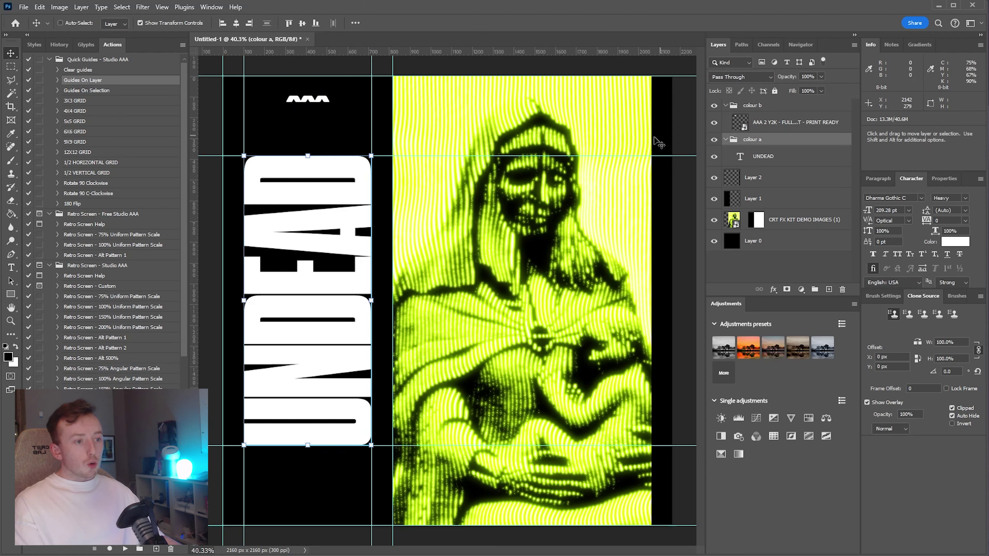
{"action": "left_click", "coordinate": [773, 291]}
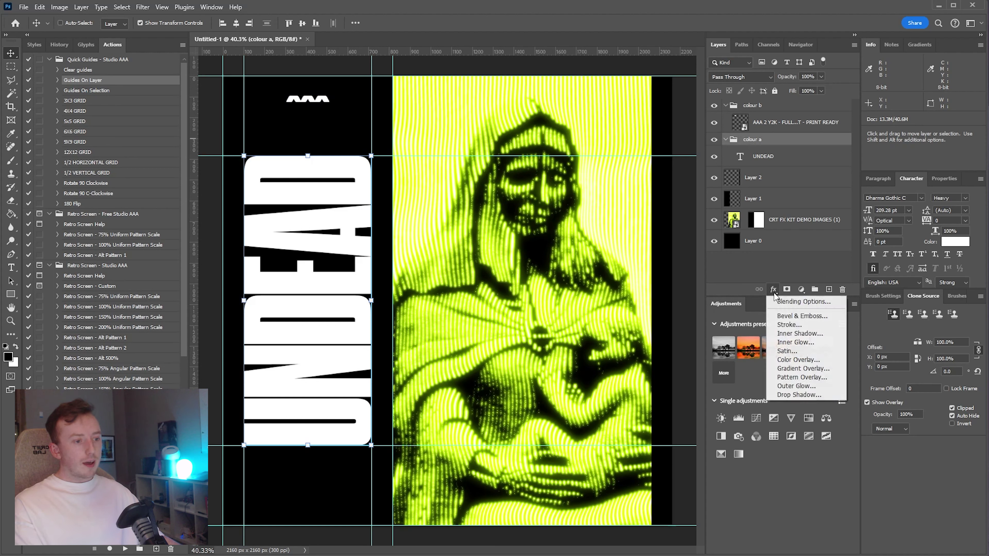
{"action": "left_click", "coordinate": [813, 348]}
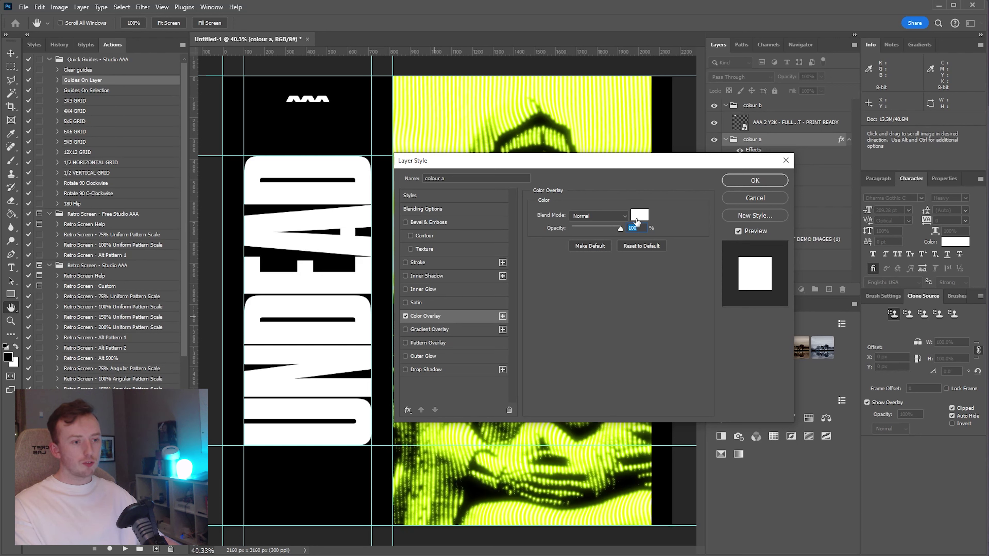
{"action": "left_click", "coordinate": [639, 215]}
{"action": "left_click", "coordinate": [539, 127]}
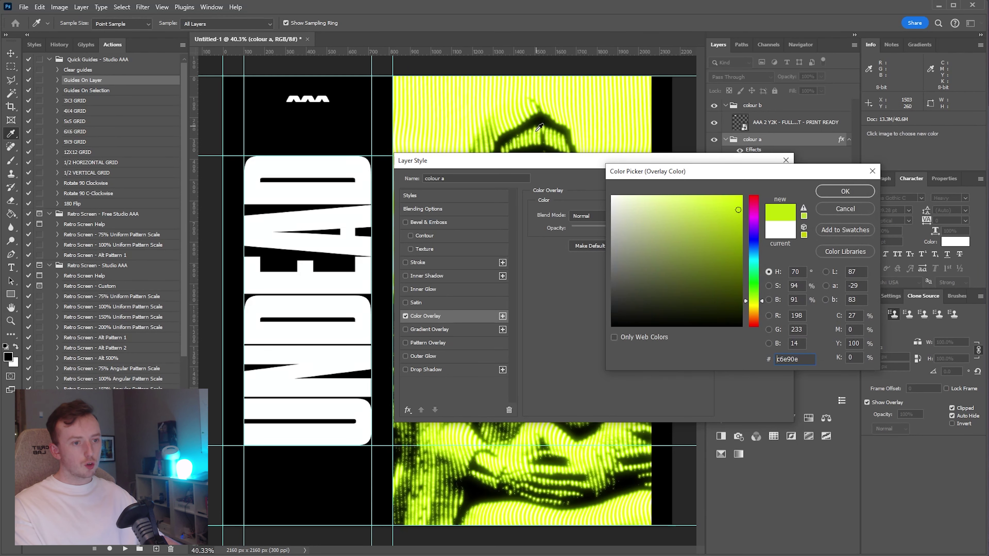
{"action": "type", "text": "bdff00"}
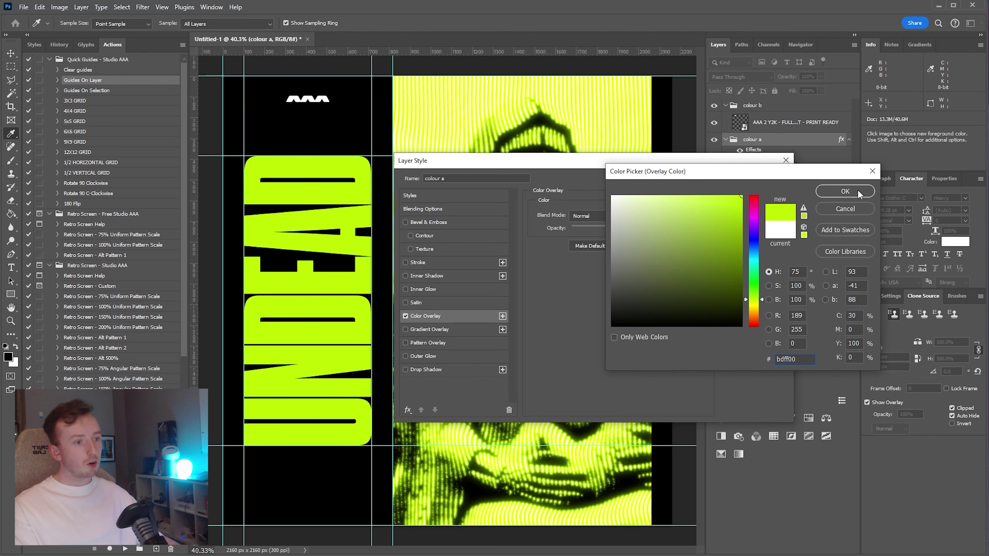
{"action": "left_click", "coordinate": [845, 191]}
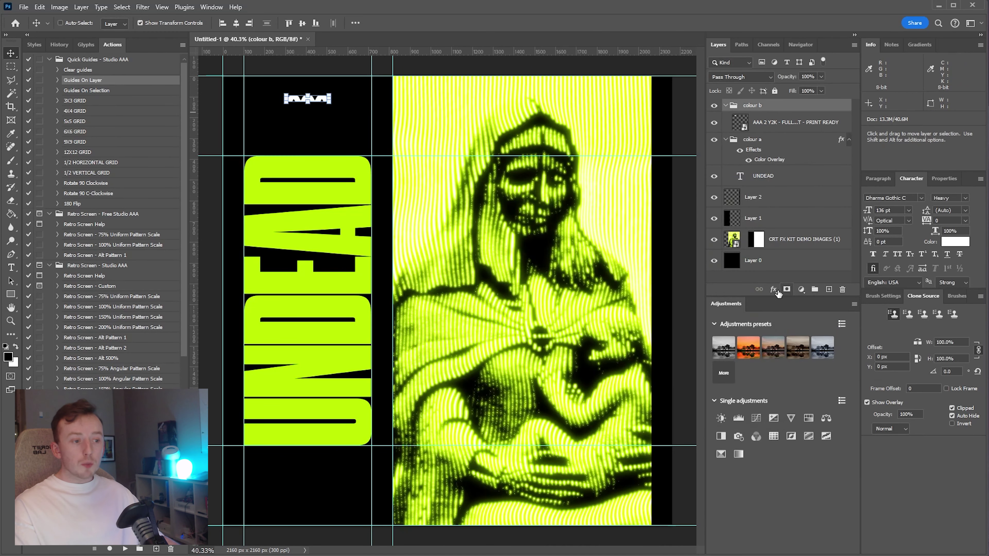
- Add a Color Overlay of grey 727272 to the colour b group
{"action": "left_click", "coordinate": [775, 290]}
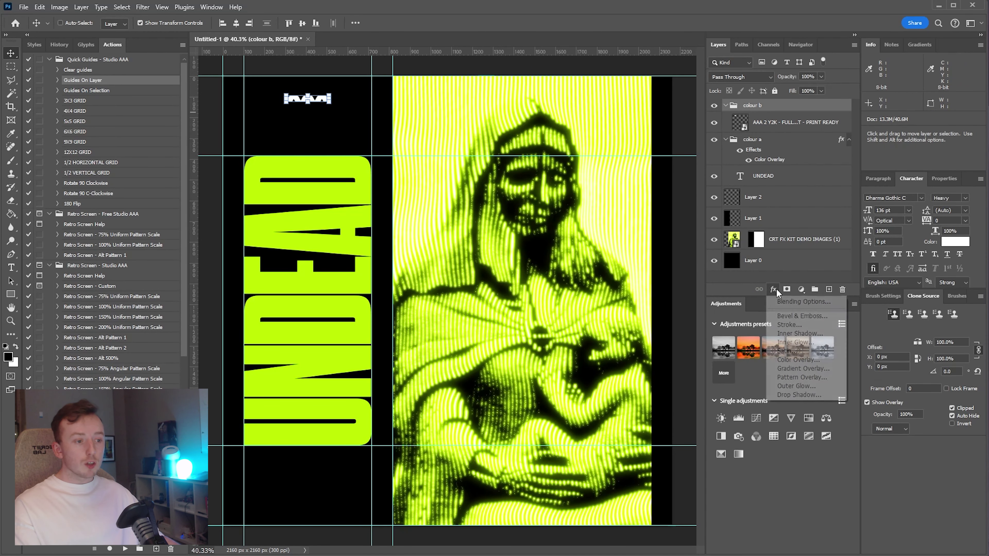
{"action": "left_click", "coordinate": [795, 360]}
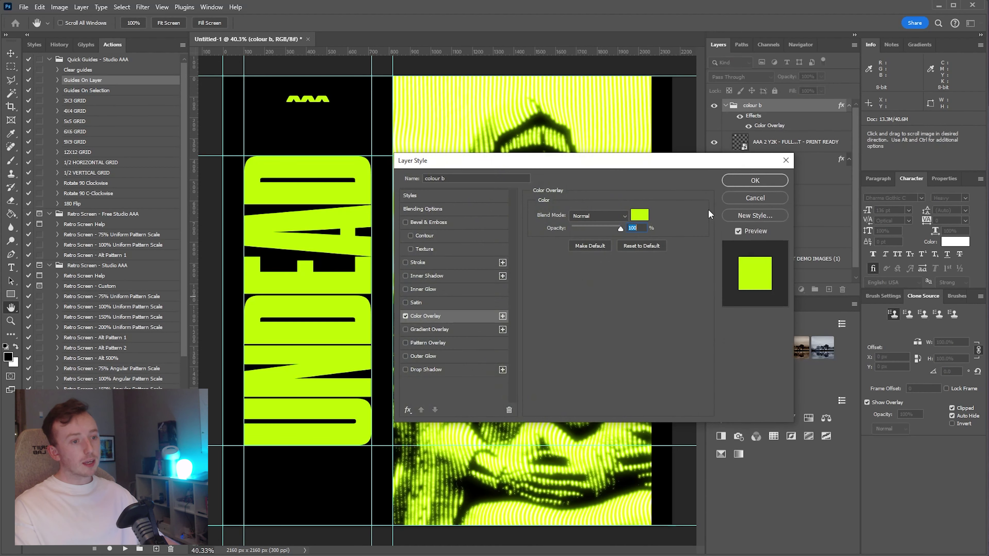
{"action": "left_click", "coordinate": [641, 215]}
{"action": "left_click_drag", "start_coordinate": [662, 273], "coordinate": [600, 269]}
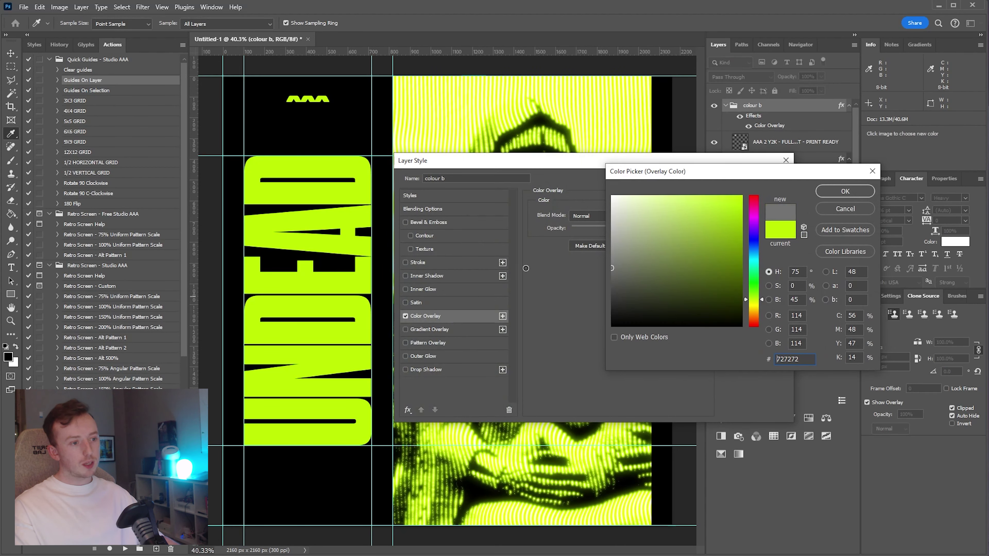
{"action": "left_click", "coordinate": [849, 191]}
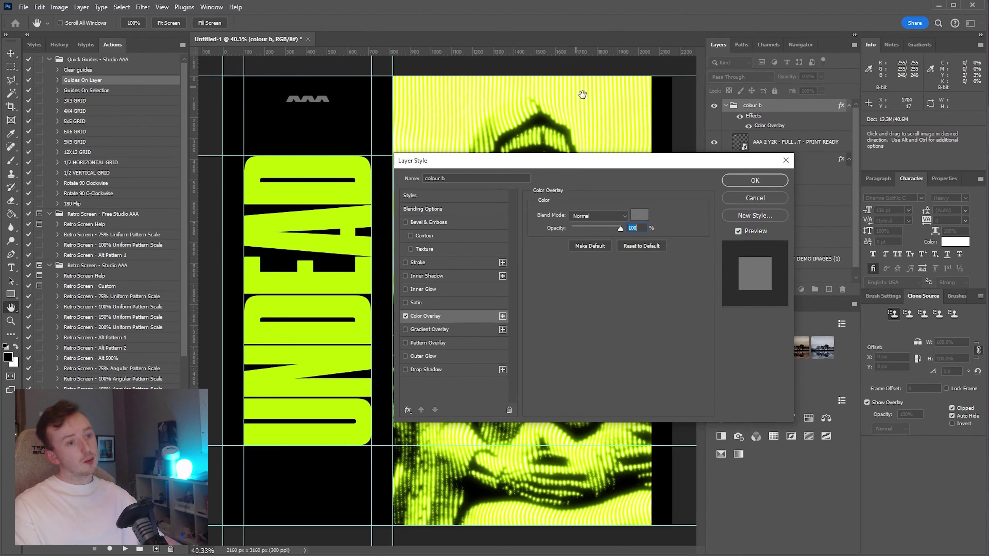
{"action": "left_click", "coordinate": [755, 181]}
{"action": "key", "text": "ctrl+t"}
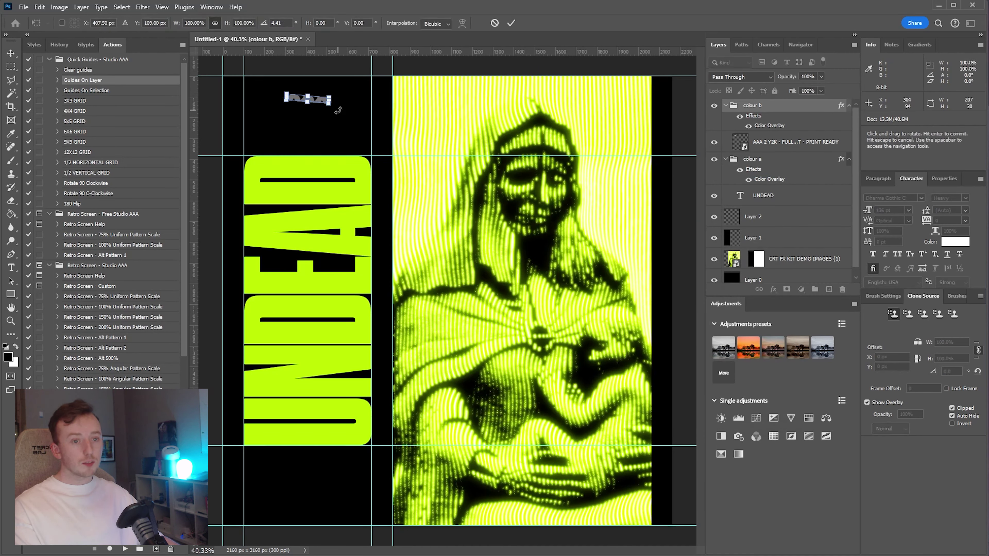
{"action": "left_click_drag", "start_coordinate": [436, 28], "coordinate": [440, 39]}
{"action": "left_click", "coordinate": [494, 23]}
- Add an Outer Glow in e6fd55, sampled from the image, to the colour a group, and give the colour b group an Outer Glow
{"action": "left_click", "coordinate": [780, 163]}
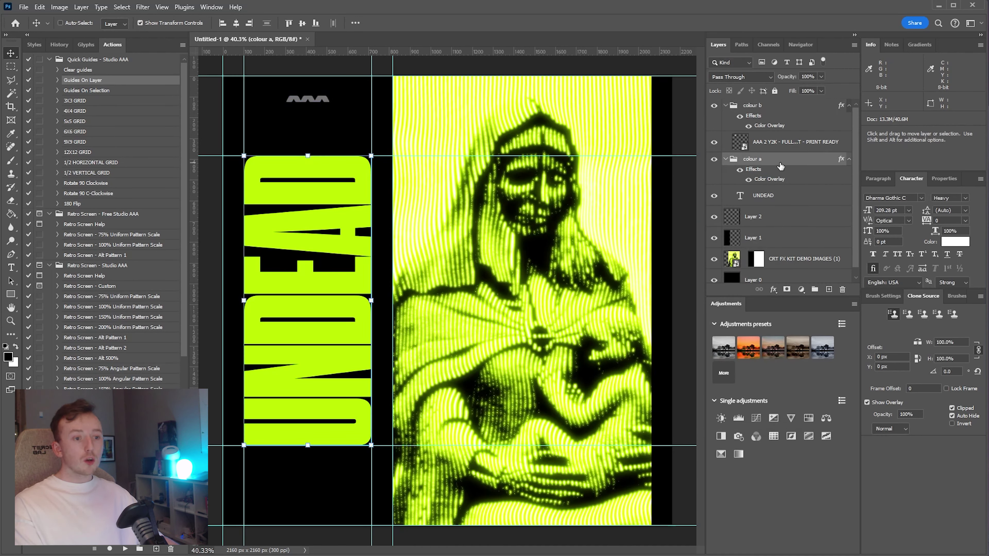
{"action": "left_click", "coordinate": [772, 290]}
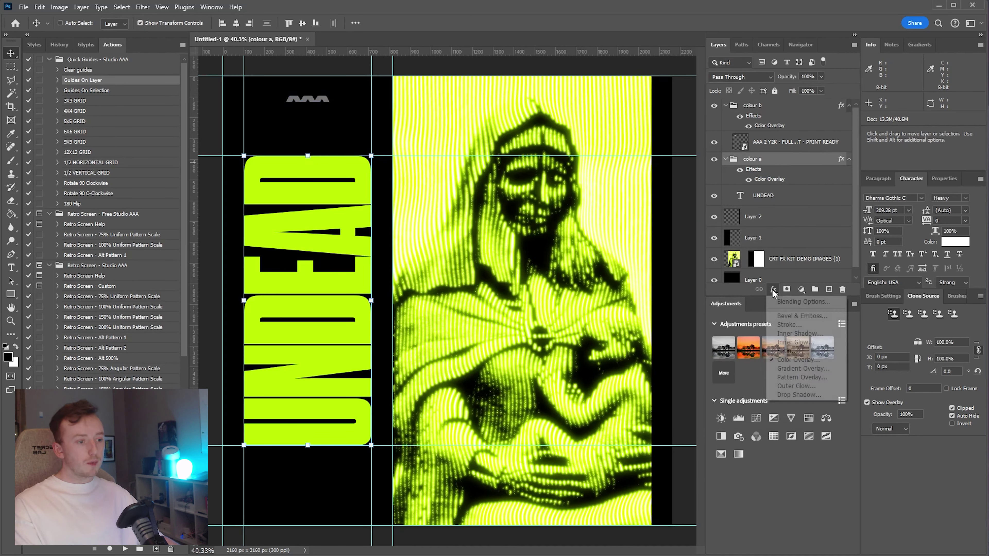
{"action": "left_click", "coordinate": [802, 385]}
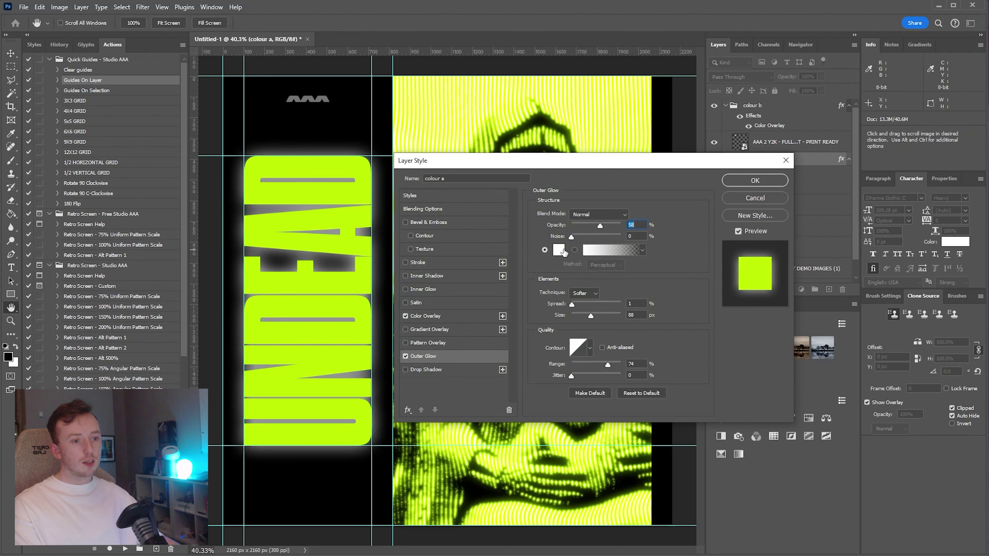
{"action": "left_click", "coordinate": [559, 250]}
{"action": "left_click", "coordinate": [550, 132]}
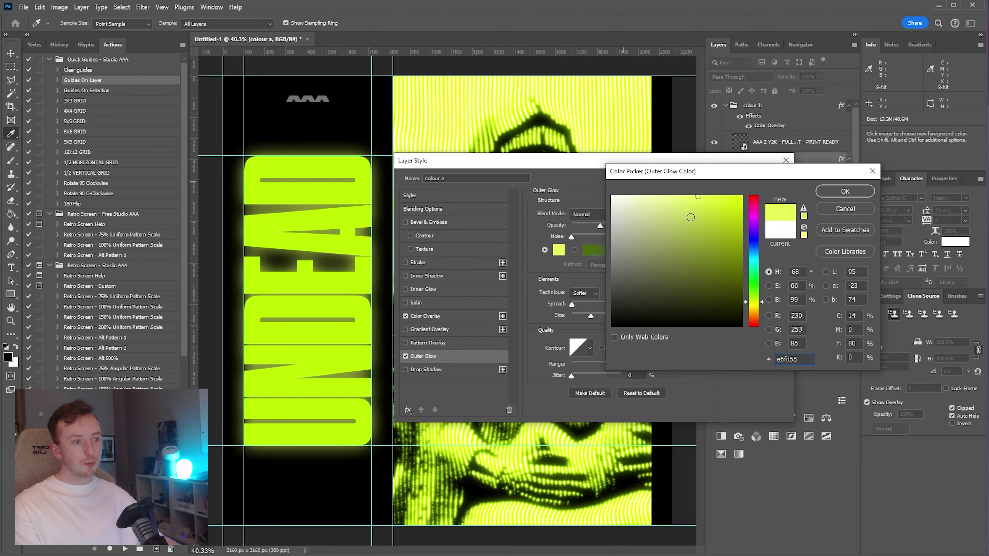
{"action": "left_click", "coordinate": [837, 191]}
{"action": "key", "text": "Return"}
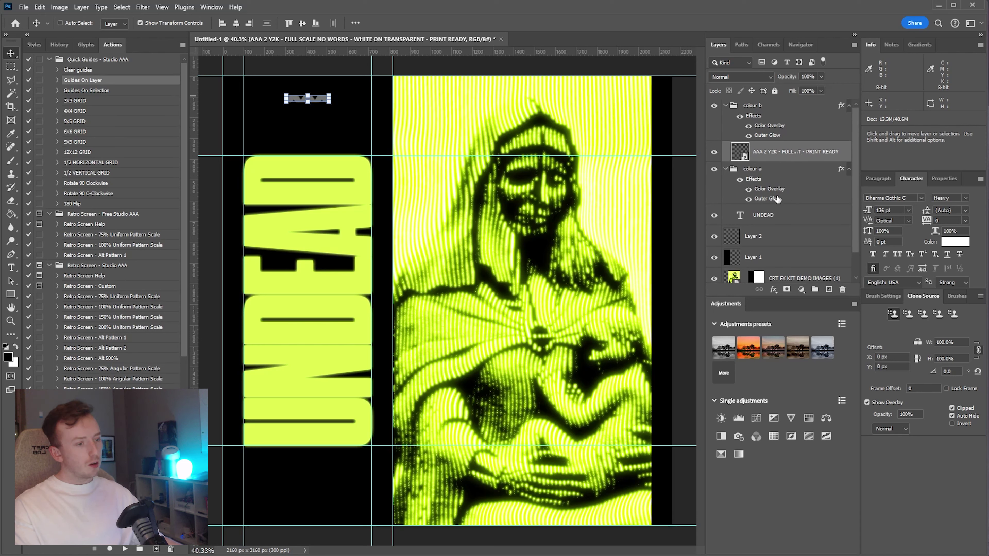
- Select every layer and group from Layer 0 up to colour b and convert them into one smart object
{"action": "scroll", "coordinate": [775, 206], "scroll_direction": "down", "scroll_amount": 2}
{"action": "left_click", "coordinate": [750, 233]}
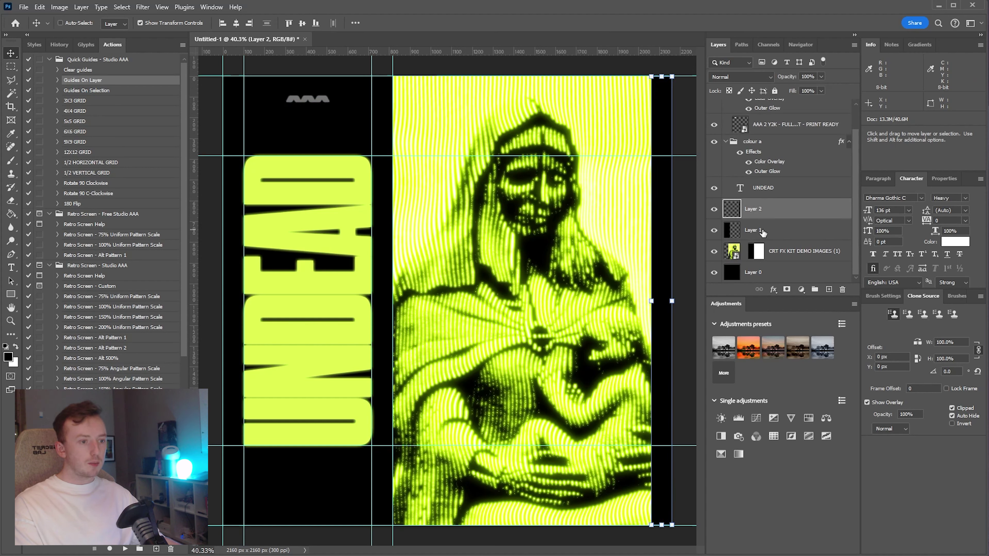
{"action": "left_click", "coordinate": [725, 257]}
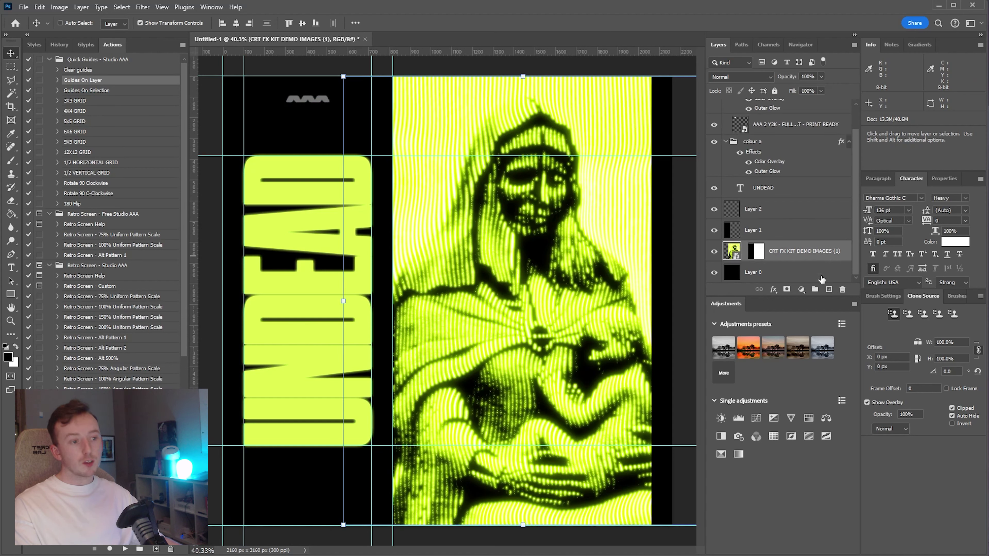
{"action": "left_click", "coordinate": [806, 279]}
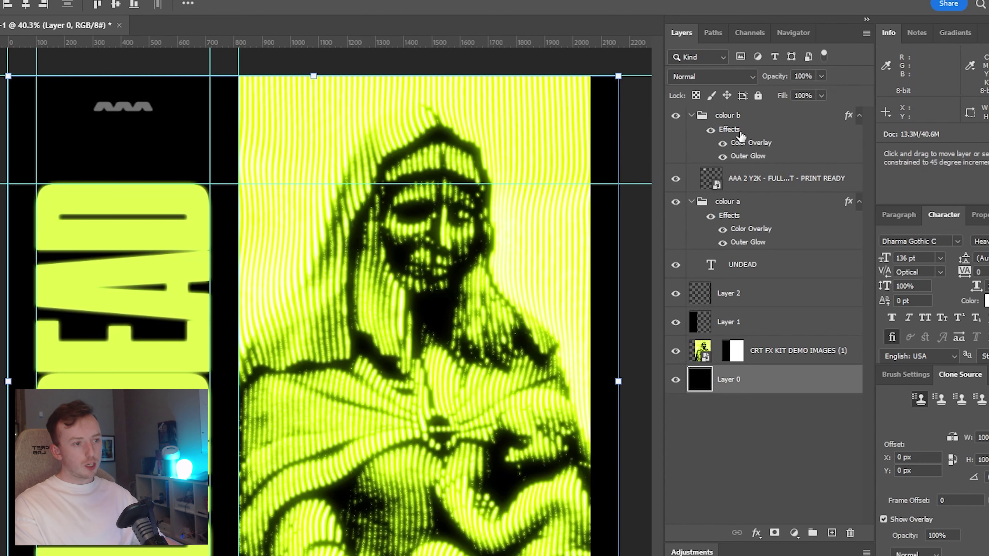
{"action": "left_click", "coordinate": [746, 117], "text": "shift"}
{"action": "right_click", "coordinate": [748, 121]}
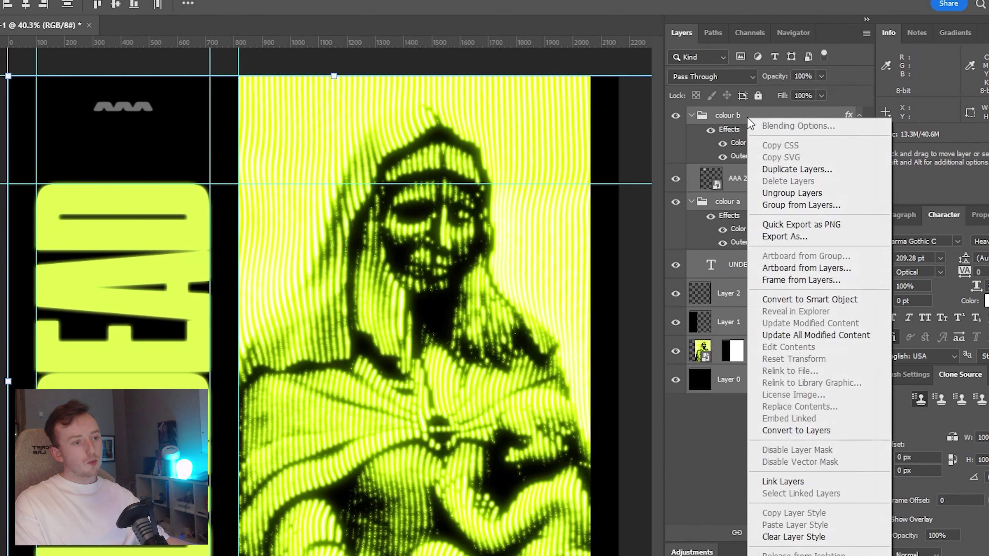
{"action": "left_click", "coordinate": [829, 303]}
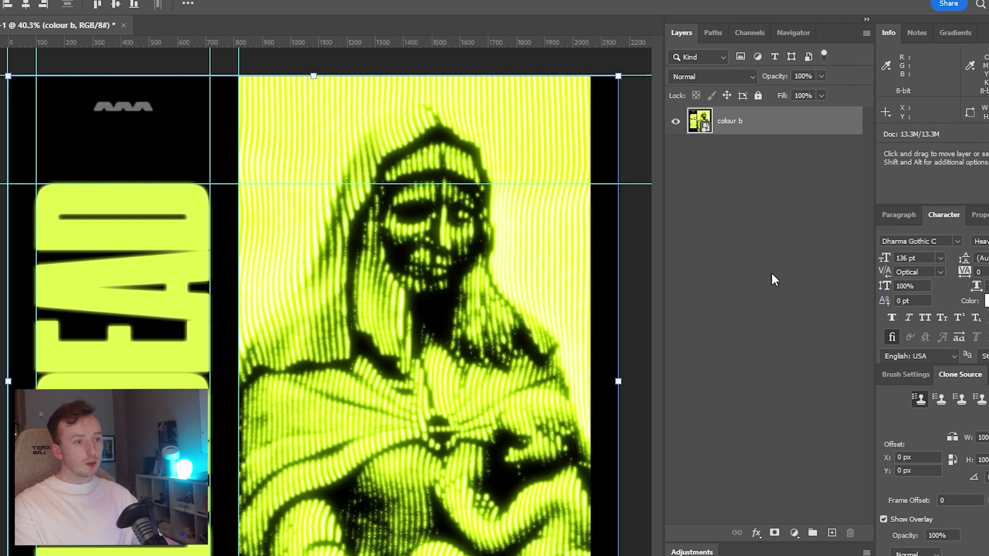
- Rename the combined smart object "design"
{"action": "double_click", "coordinate": [725, 121]}
{"action": "type", "text": "design"}
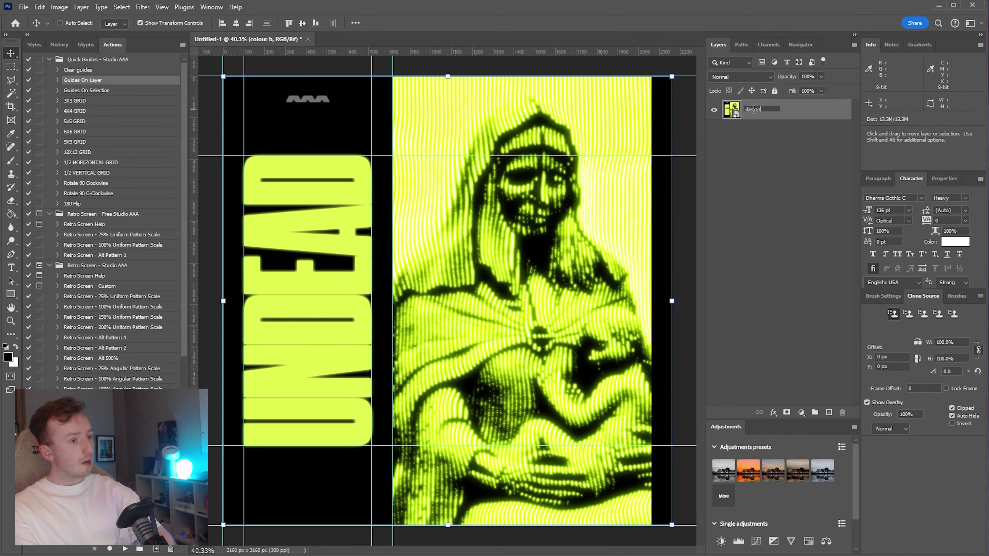
{"action": "key", "text": "Return"}
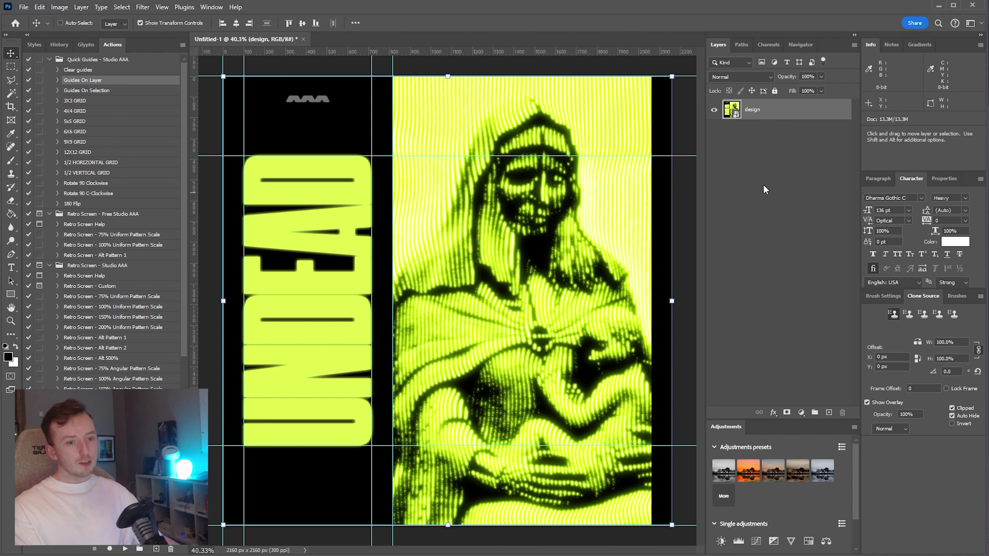
- Duplicate the design smart object as a new layer above the original
{"action": "left_click", "coordinate": [774, 121]}
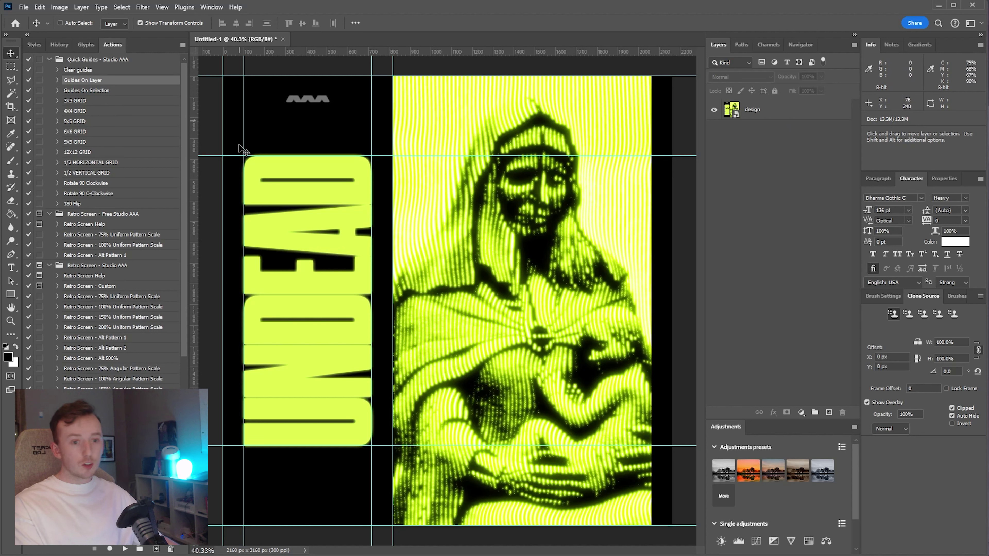
{"action": "left_click", "coordinate": [798, 121]}
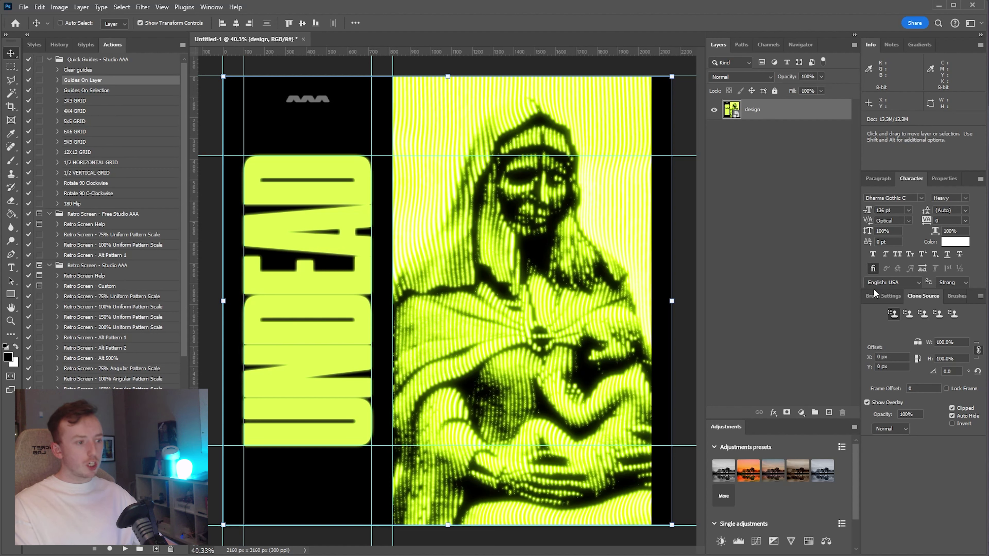
{"action": "left_click_drag", "start_coordinate": [751, 111], "coordinate": [829, 412]}
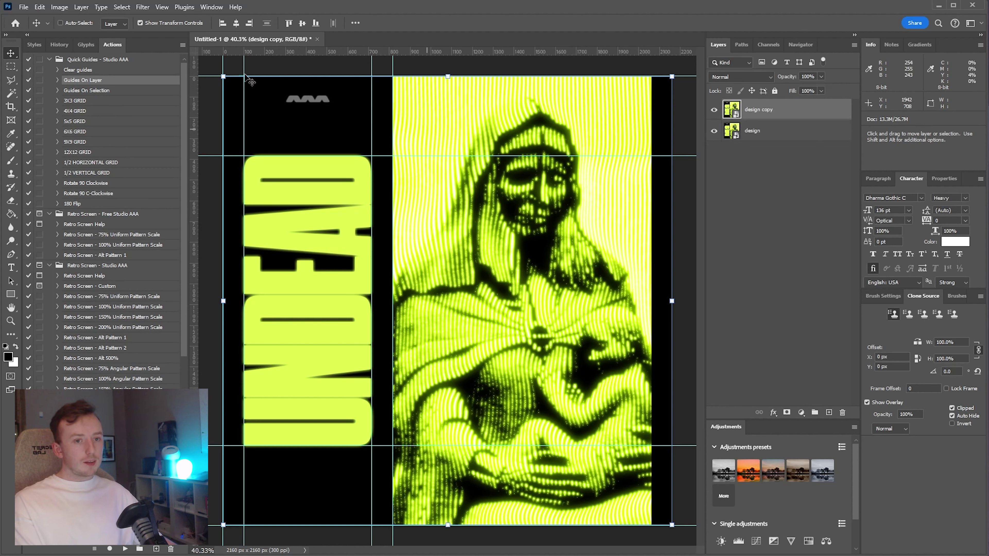
- Apply a Gaussian Blur to the design copy layer and blend it in Screen mode at 30% opacity
{"action": "left_click", "coordinate": [142, 7]}
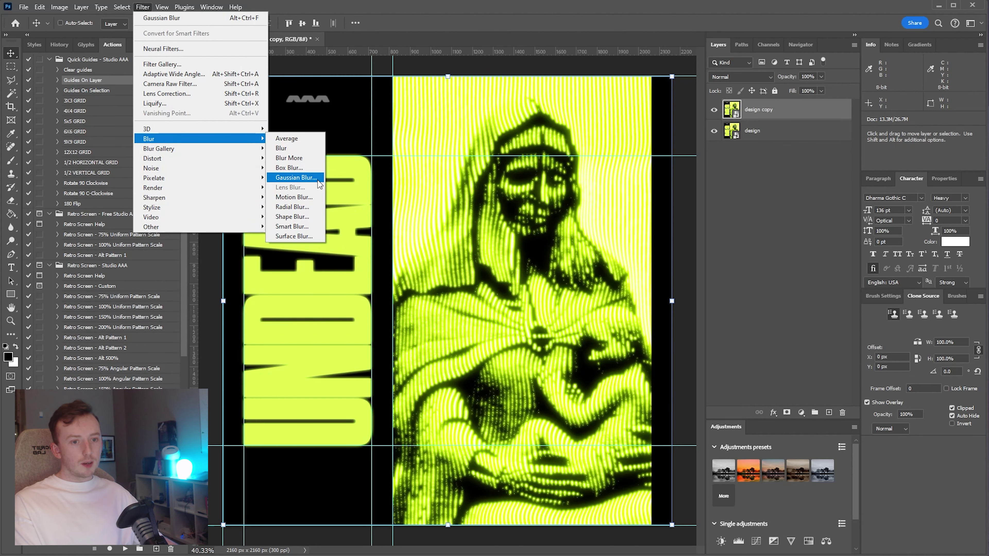
{"action": "left_click", "coordinate": [296, 177]}
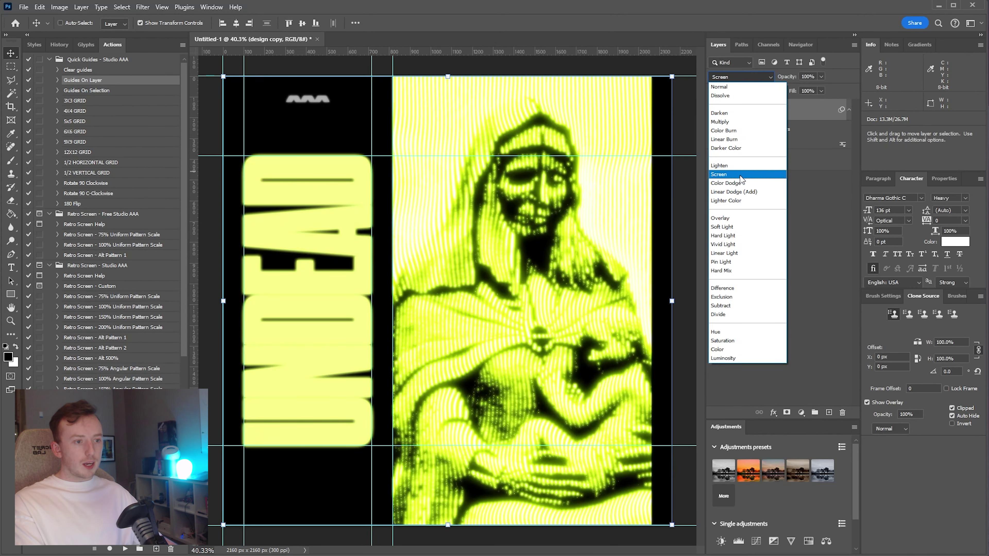
{"action": "left_click", "coordinate": [740, 176]}
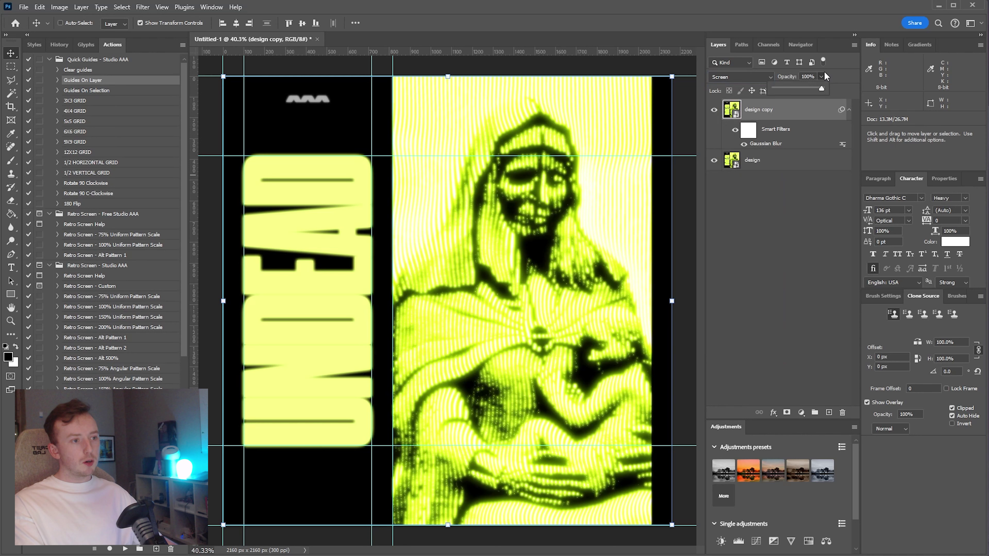
{"action": "left_click_drag", "start_coordinate": [798, 86], "coordinate": [789, 86]}
{"action": "left_click", "coordinate": [775, 218]}
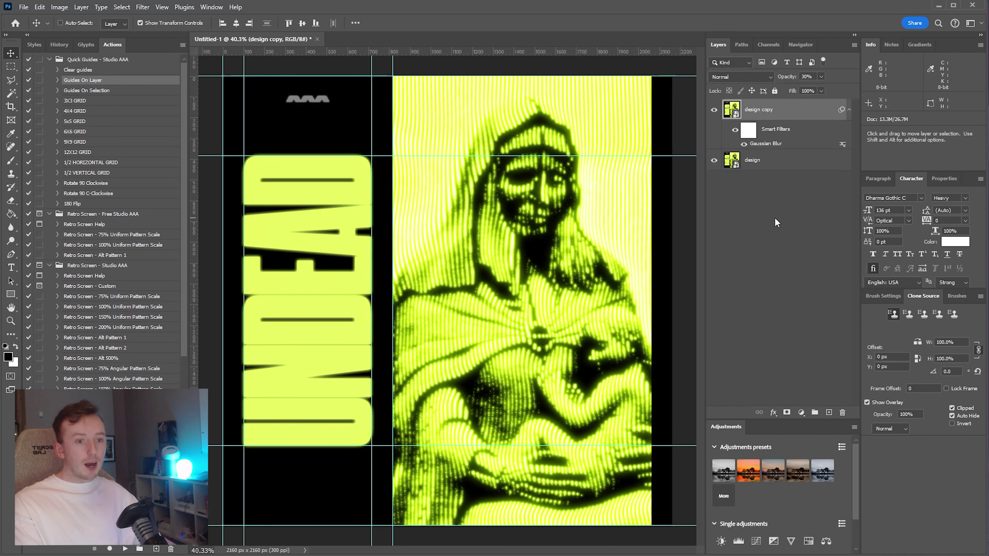
{"action": "left_click", "coordinate": [775, 222]}
{"action": "left_click", "coordinate": [780, 112]}
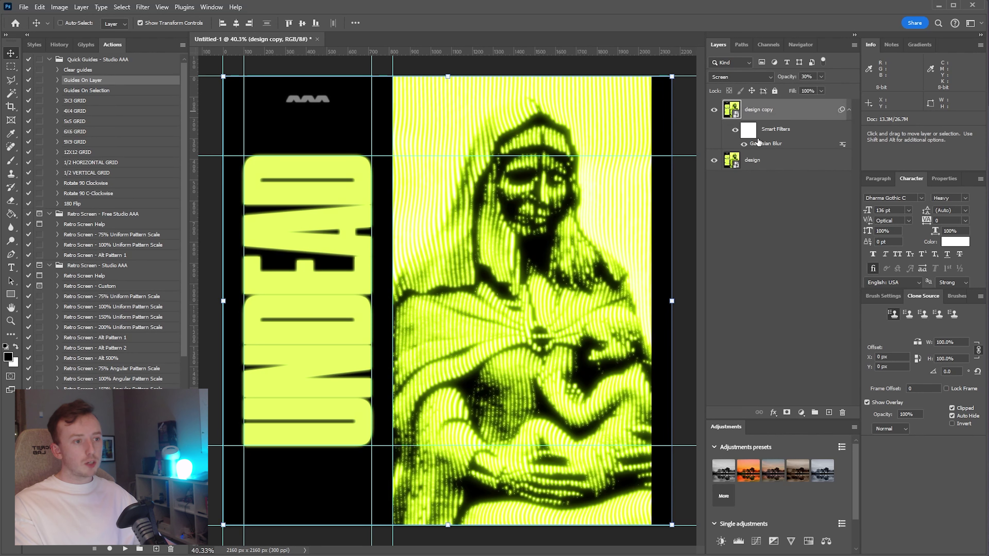
- Place the SCANNER-TRASH-2-DEMO (1) texture as the topmost layer and scale it from its centre beyond the canvas's side edges
{"action": "left_click", "coordinate": [763, 212]}
{"action": "left_click_drag", "start_coordinate": [691, 292], "coordinate": [582, 199]}
{"action": "left_click_drag", "start_coordinate": [610, 301], "coordinate": [702, 298]}
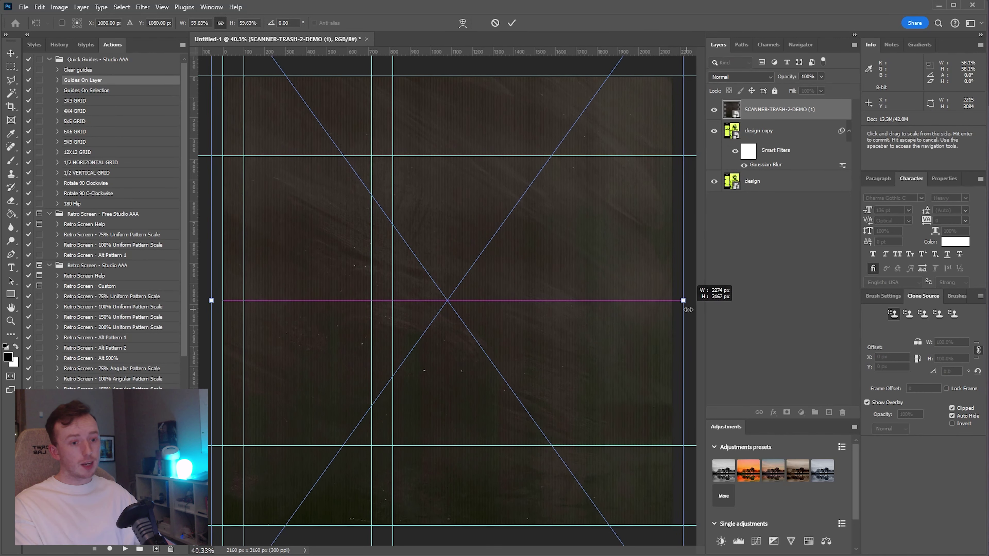
{"action": "key", "text": "Return"}
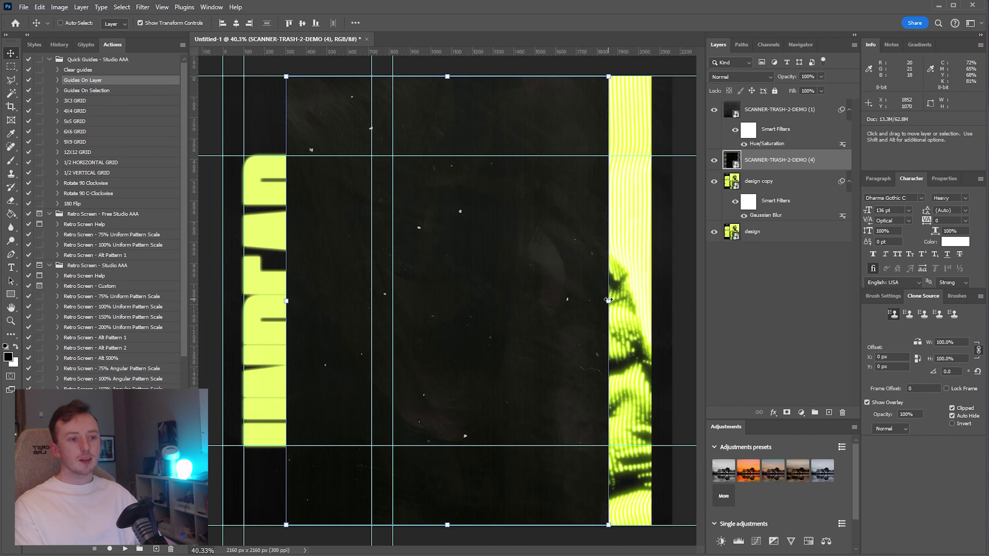
- Scale the placed SCANNER-TRASH-2-DEMO (4) texture from its centre until it covers the full canvas width
{"action": "left_click_drag", "start_coordinate": [630, 302], "coordinate": [729, 309]}
{"action": "key", "text": "Return"}
{"action": "left_click", "coordinate": [782, 181]}
{"action": "left_click", "coordinate": [766, 155]}
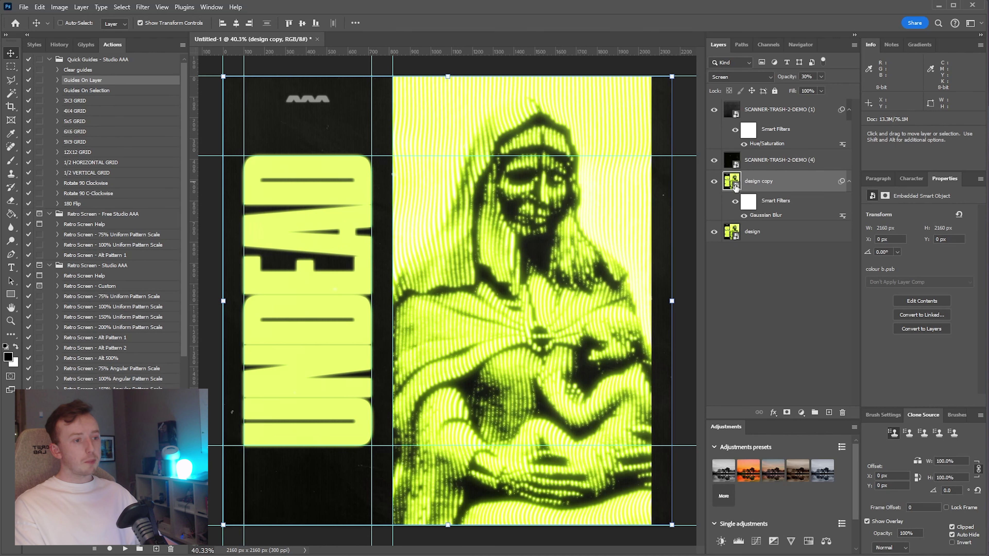
- Open the contents of the design copy smart object, fit the artwork to the view and leave all layers deselected
{"action": "double_click", "coordinate": [732, 184]}
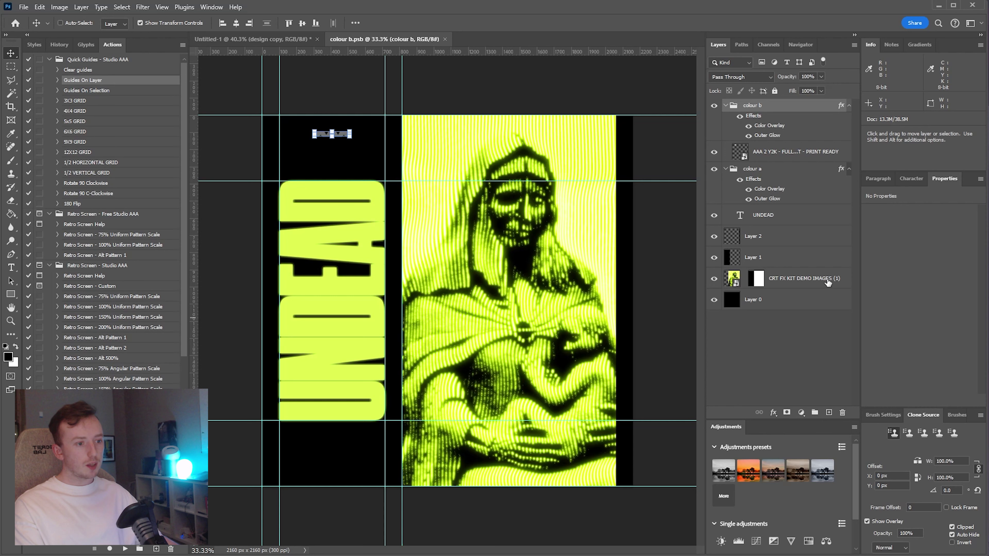
{"action": "key", "text": "ctrl+0"}
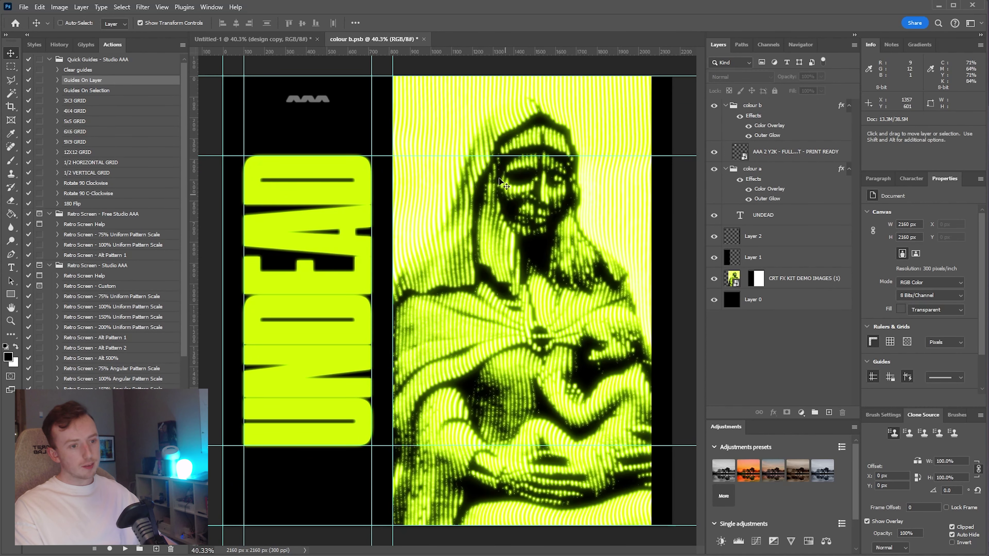
{"action": "left_click", "coordinate": [732, 172]}
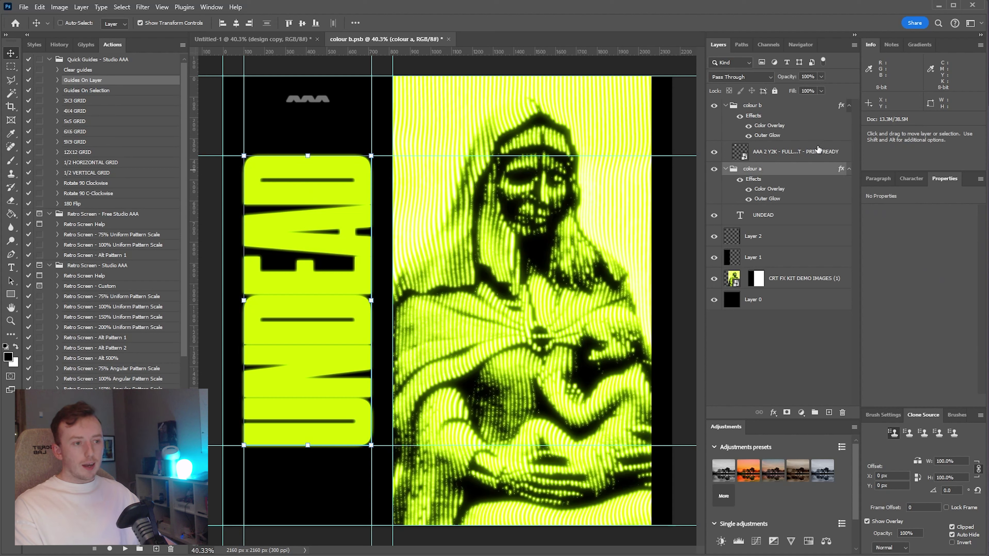
{"action": "left_click", "coordinate": [803, 156]}
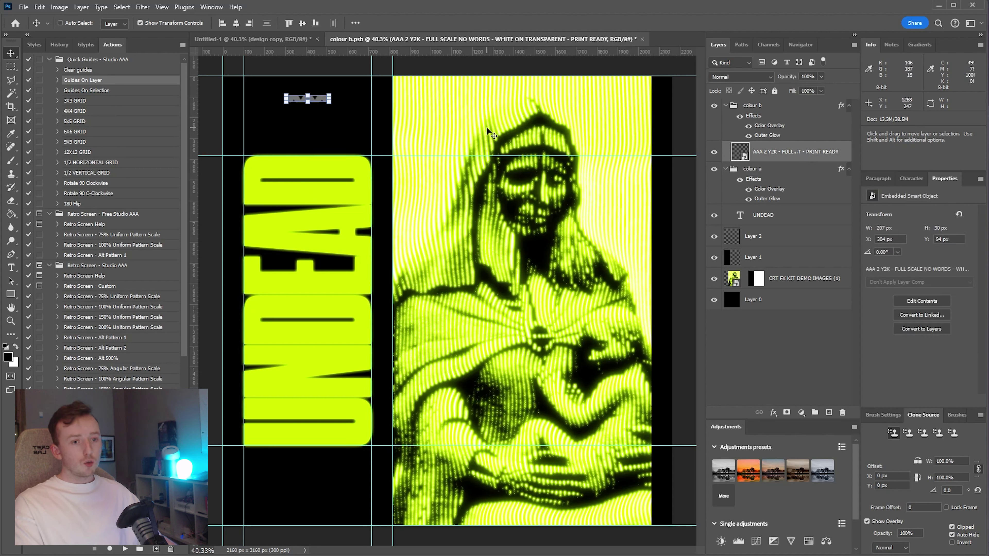
{"action": "left_click", "coordinate": [678, 134]}
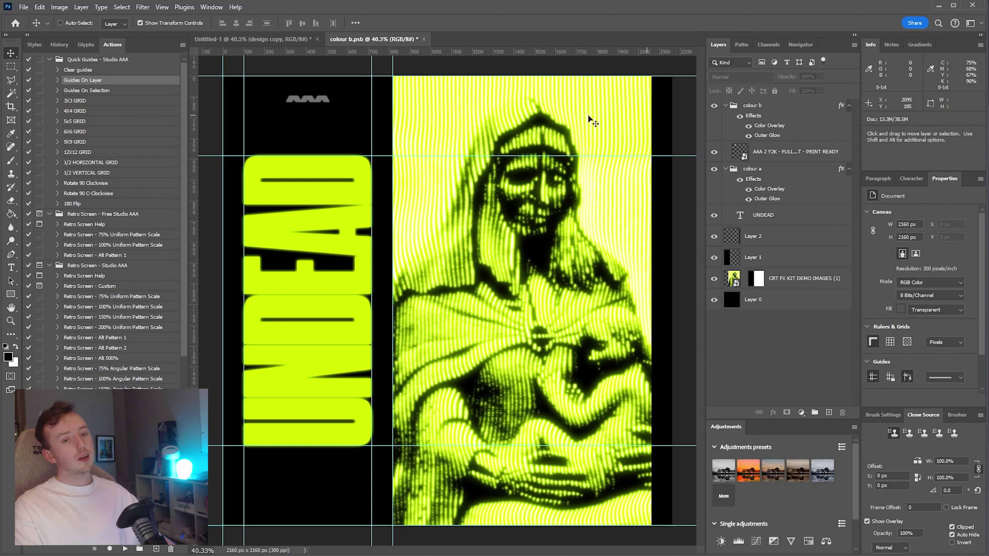
- Start a text layer in the colour b group just below the AAA logo and set its font to Arial Regular
{"action": "left_click", "coordinate": [11, 267]}
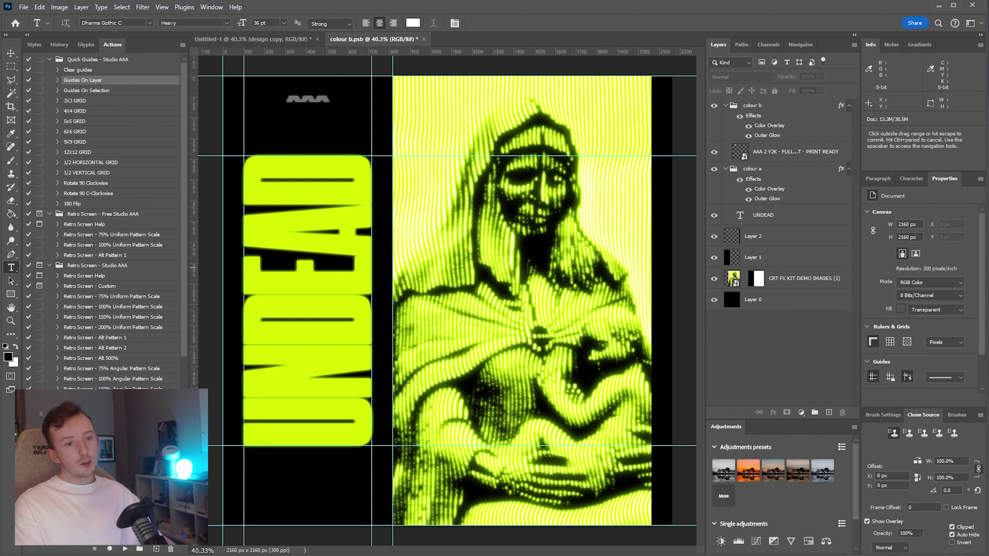
{"action": "left_click", "coordinate": [320, 129]}
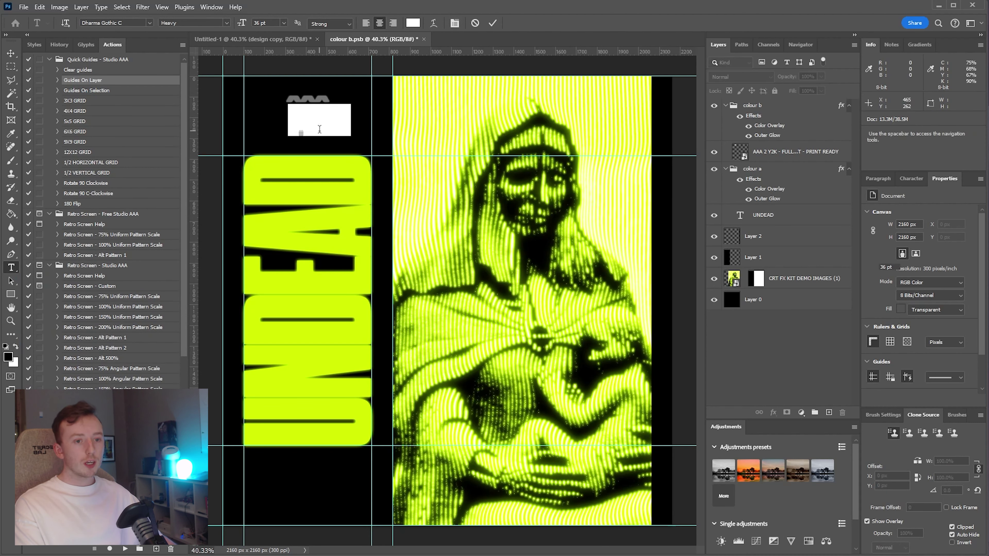
{"action": "left_click", "coordinate": [149, 22]}
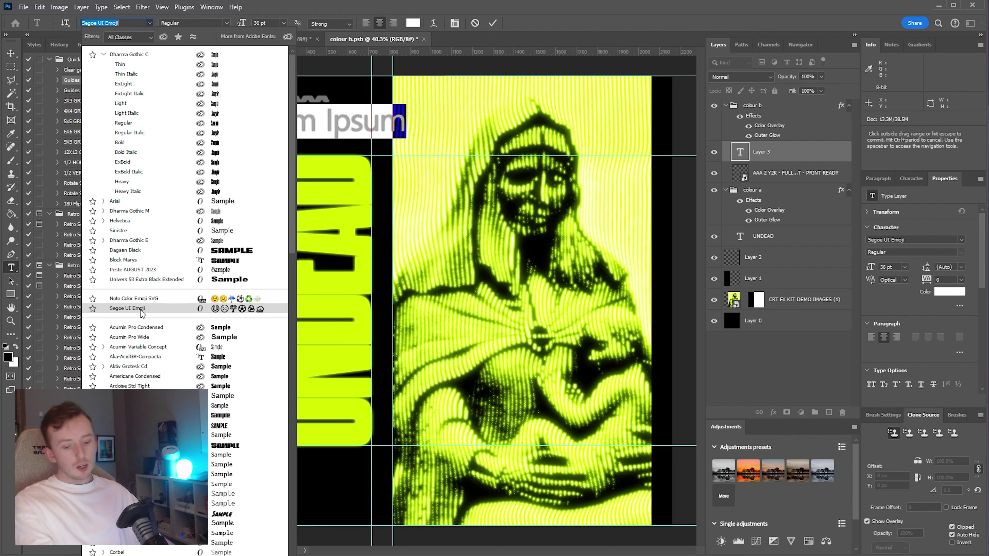
{"action": "type", "text": "rial"}
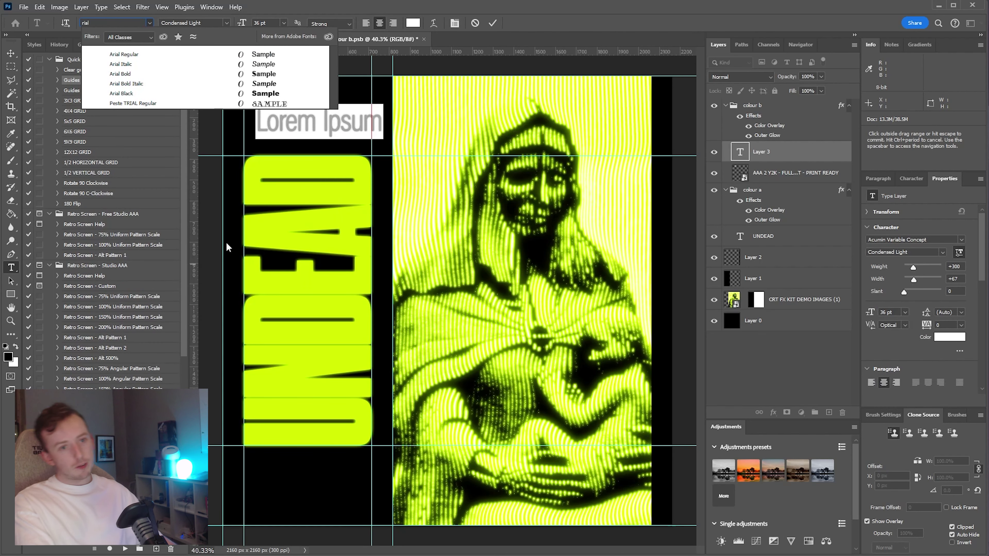
{"action": "left_click", "coordinate": [287, 54]}
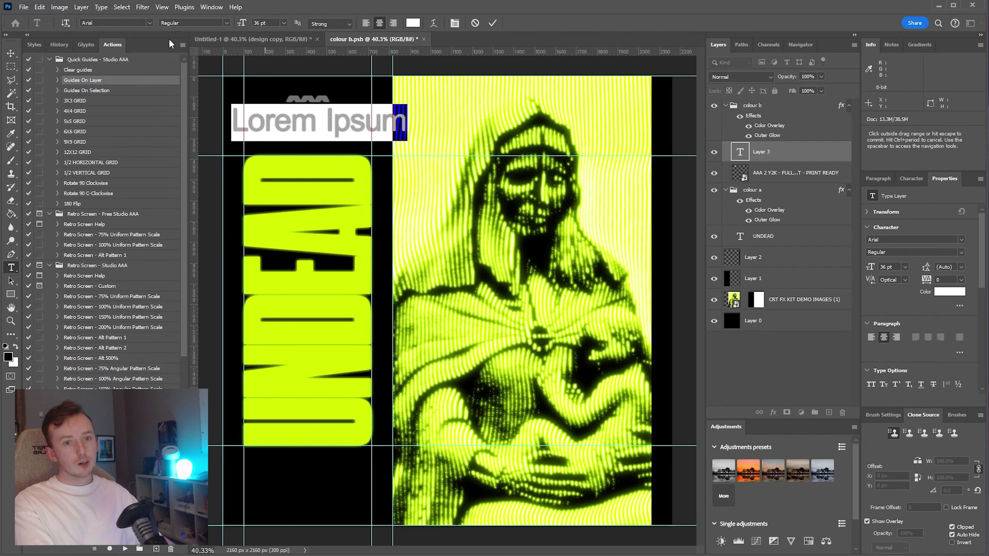
- Browse the Arial glyphs and replace the placeholder text with the solid heart glyph
{"action": "left_click", "coordinate": [210, 7]}
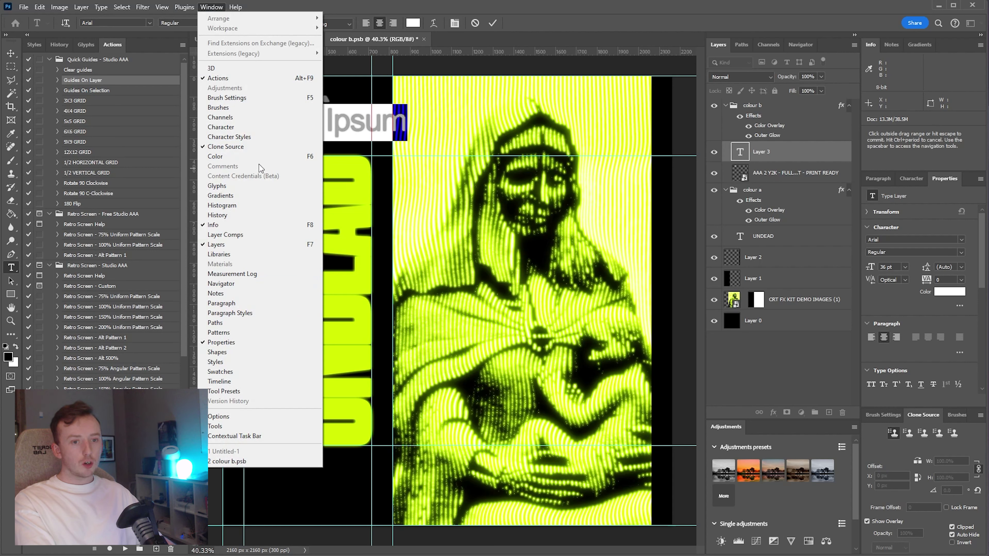
{"action": "left_click", "coordinate": [255, 186]}
{"action": "mouse_move", "coordinate": [184, 112]}
{"action": "left_mouse_down"}
{"action": "mouse_move", "coordinate": [185, 122]}
{"action": "mouse_move", "coordinate": [187, 103]}
{"action": "mouse_move", "coordinate": [187, 137]}
{"action": "left_mouse_up"}
{"action": "scroll", "coordinate": [187, 123], "scroll_direction": "down", "scroll_amount": 2}
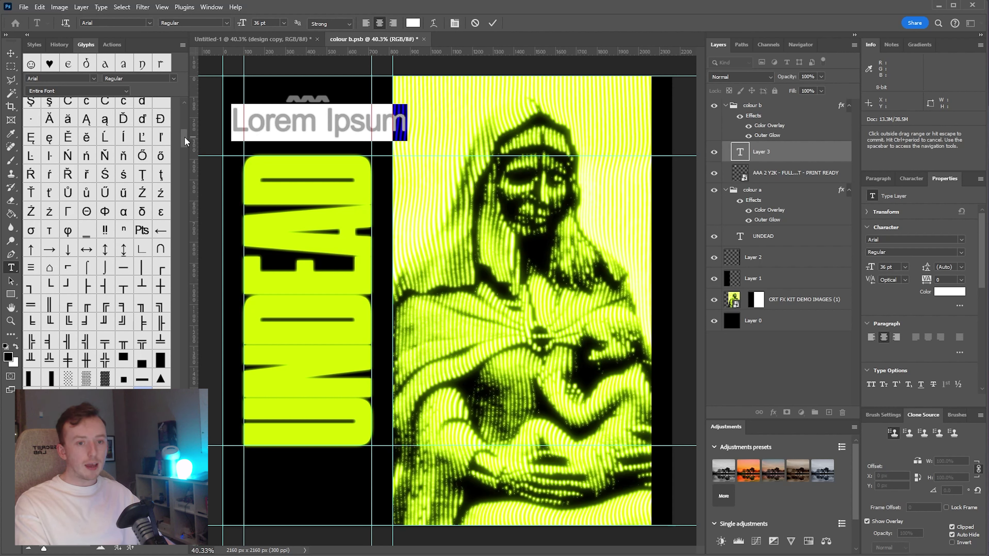
{"action": "scroll", "coordinate": [184, 137], "scroll_direction": "down", "scroll_amount": 2}
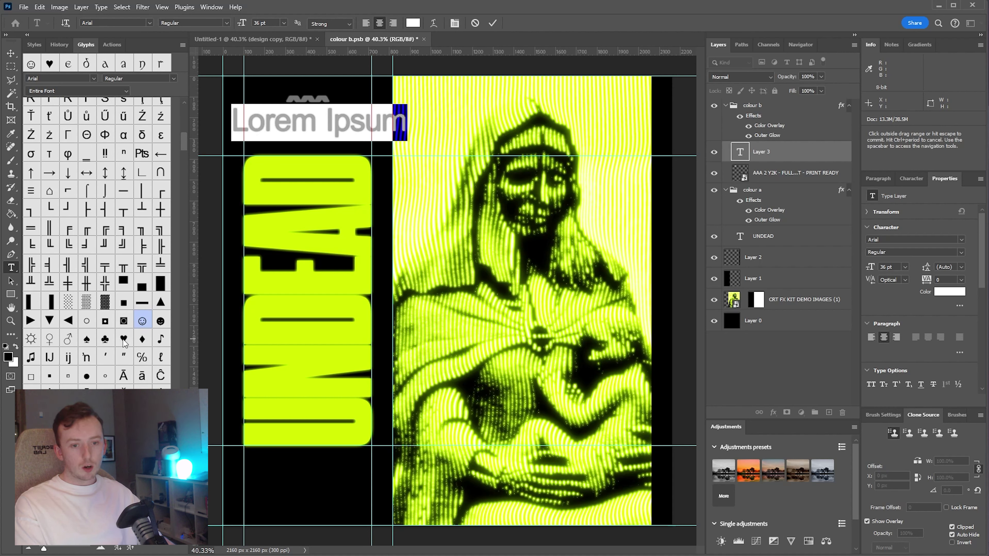
{"action": "double_click", "coordinate": [123, 339]}
- Move the heart glyph into the black space below the UNDEAD title, and undo a trial horizontal centring
{"action": "left_click", "coordinate": [11, 53]}
{"action": "left_click_drag", "start_coordinate": [420, 143], "coordinate": [479, 364]}
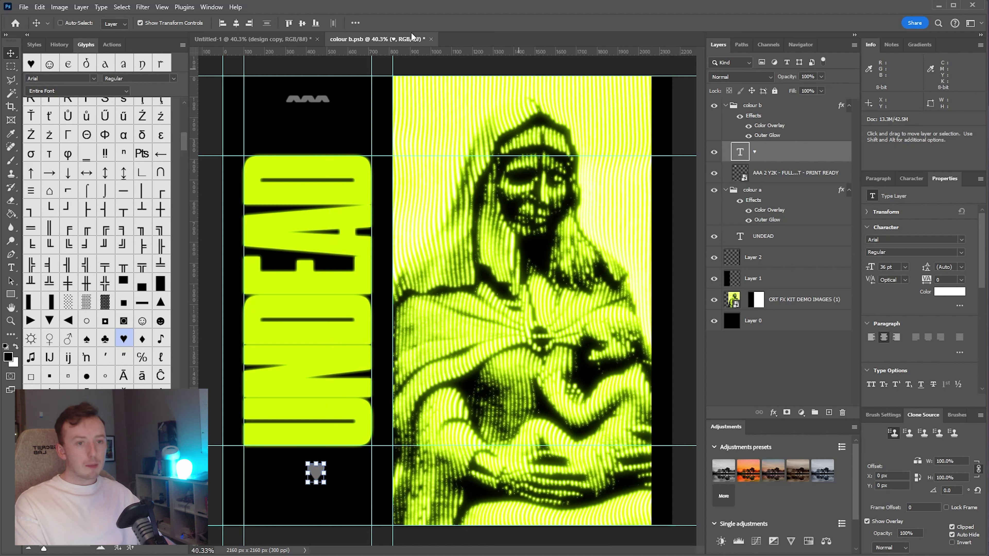
{"action": "left_click", "coordinate": [237, 23]}
{"action": "key", "text": "ctrl+z"}
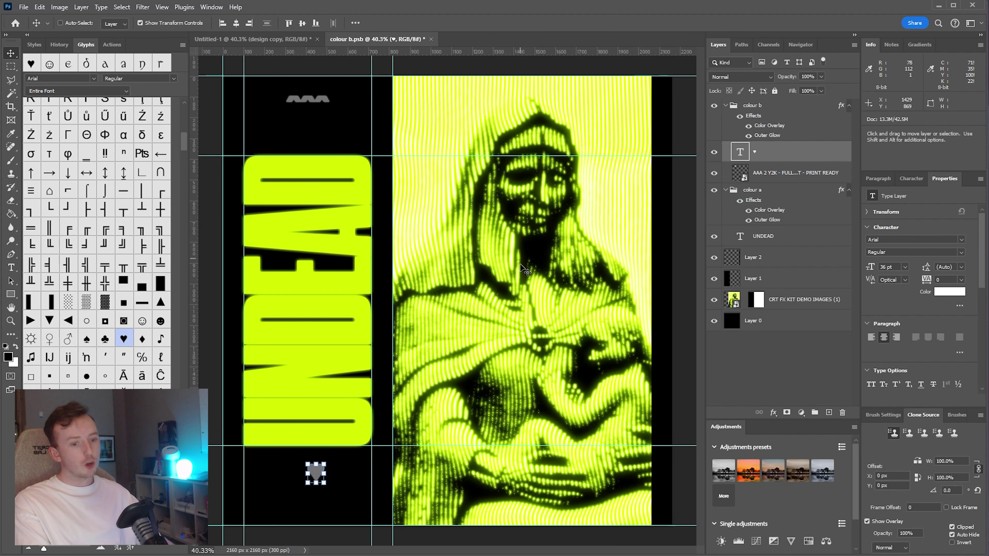
- Replace the heart with the ½ glyph from the Arial set and reduce it to 15 pt
{"action": "scroll", "coordinate": [118, 259], "scroll_direction": "down", "scroll_amount": 15}
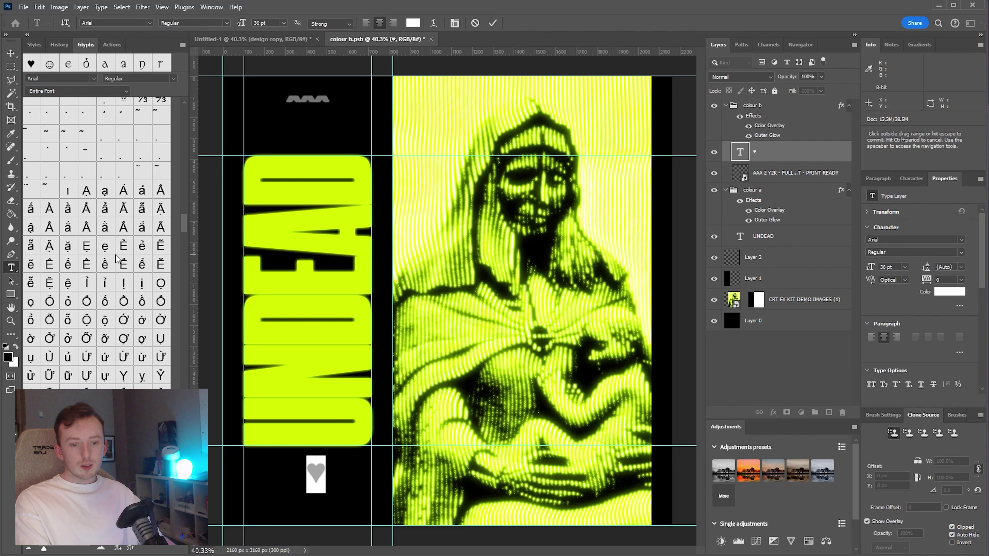
{"action": "scroll", "coordinate": [117, 257], "scroll_direction": "down", "scroll_amount": 15}
{"action": "scroll", "coordinate": [117, 257], "scroll_direction": "up", "scroll_amount": 10}
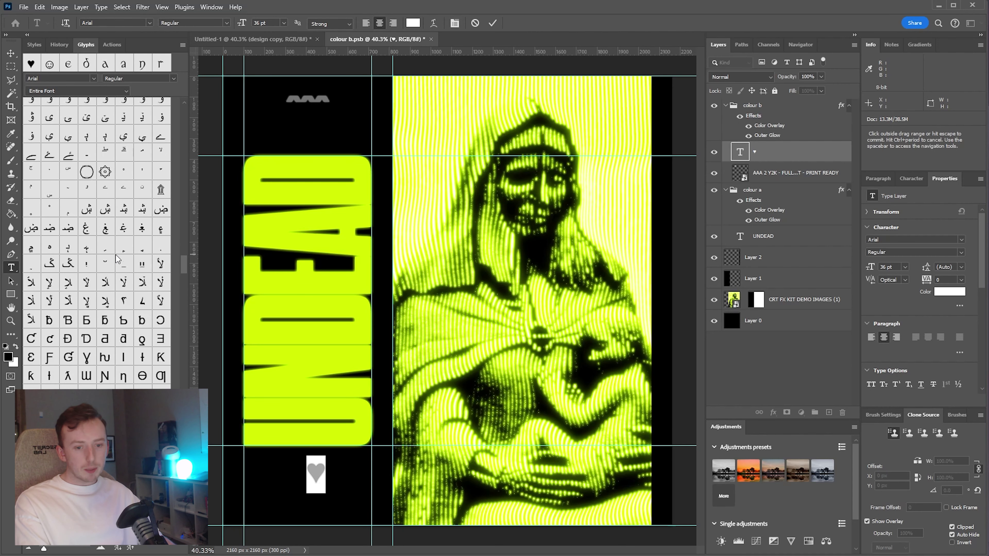
{"action": "scroll", "coordinate": [117, 257], "scroll_direction": "up", "scroll_amount": 10}
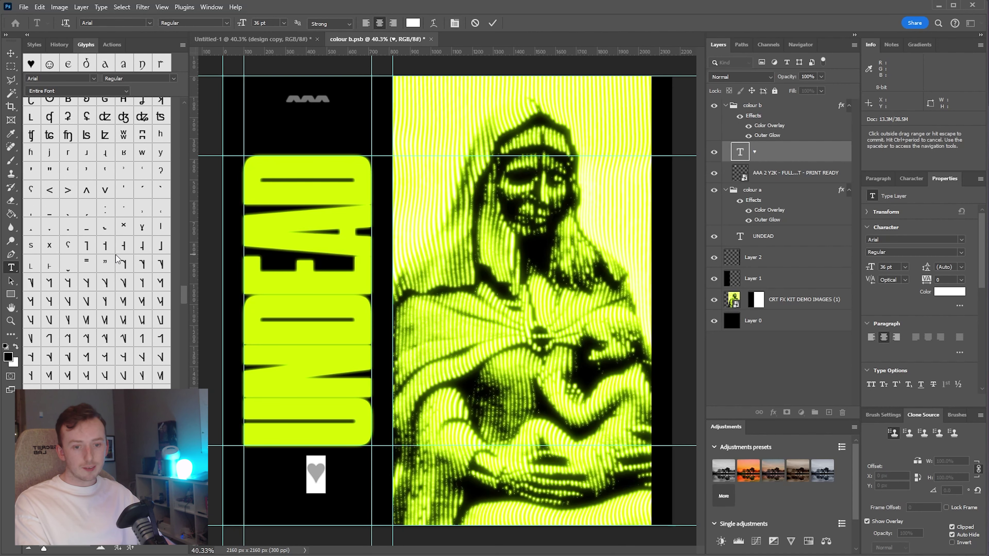
{"action": "scroll", "coordinate": [89, 276], "scroll_direction": "down", "scroll_amount": 15}
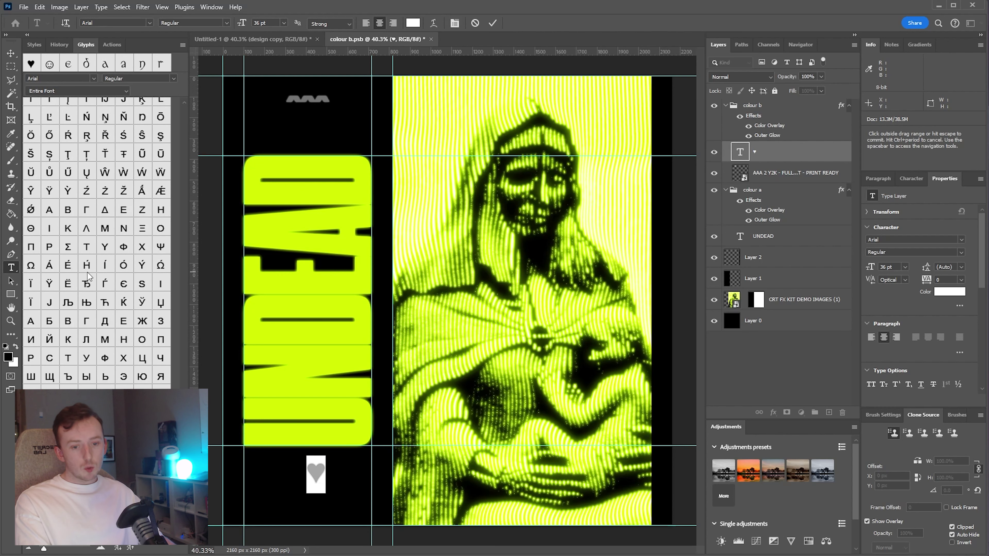
{"action": "scroll", "coordinate": [89, 276], "scroll_direction": "down", "scroll_amount": 10}
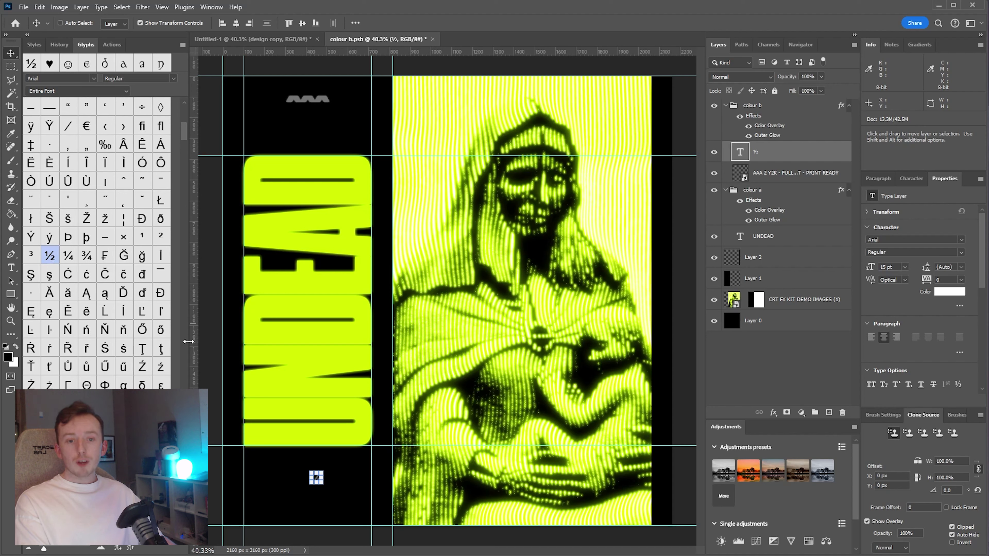
- Transfer the ½ text layer into the colour a group and centre it just below the UNDEAD title
{"action": "left_click_drag", "start_coordinate": [339, 505], "coordinate": [331, 172]}
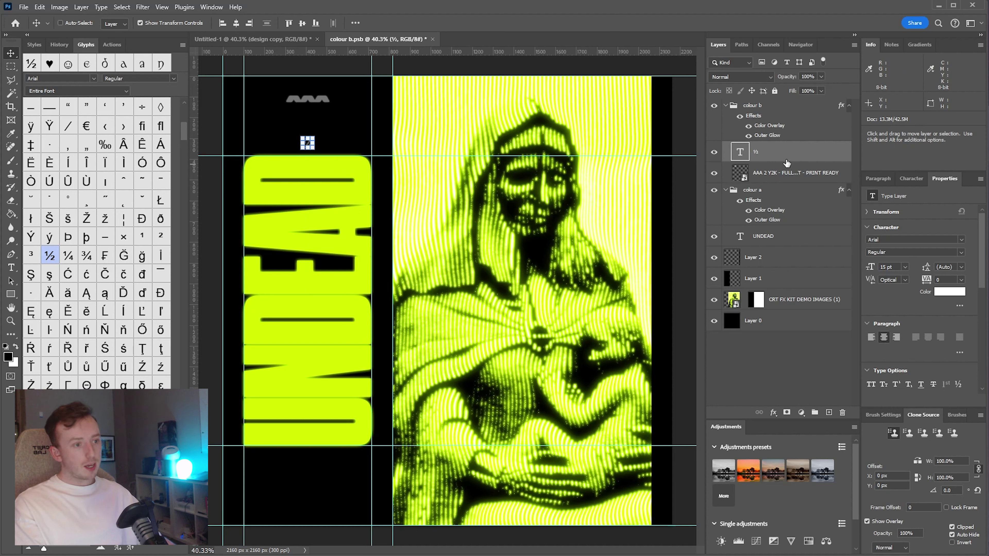
{"action": "left_click_drag", "start_coordinate": [786, 163], "coordinate": [781, 214]}
{"action": "left_click_drag", "start_coordinate": [435, 104], "coordinate": [437, 419]}
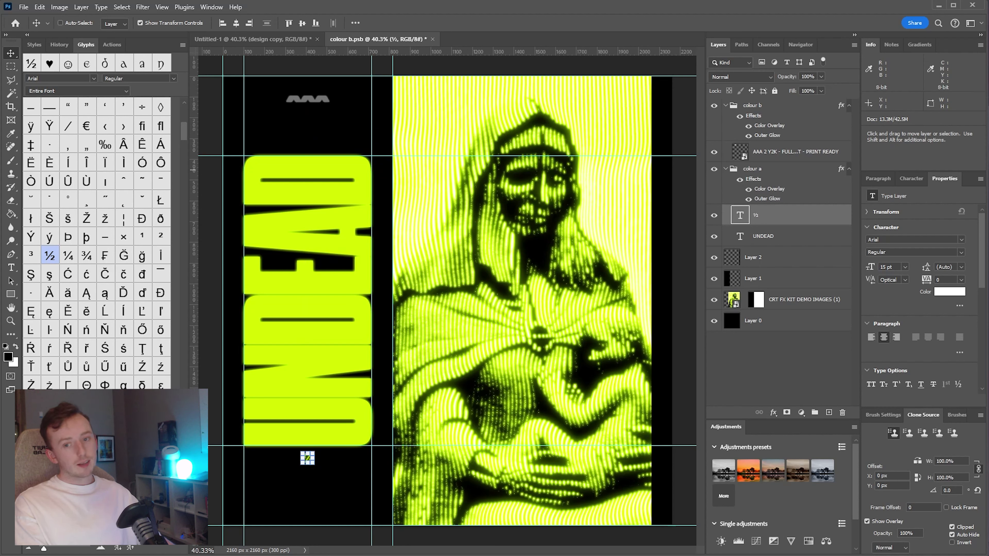
- Start another text layer in the colour b group between the AAA logo and the UNDEAD title, and set its font to Wingdings
{"action": "left_click", "coordinate": [767, 109]}
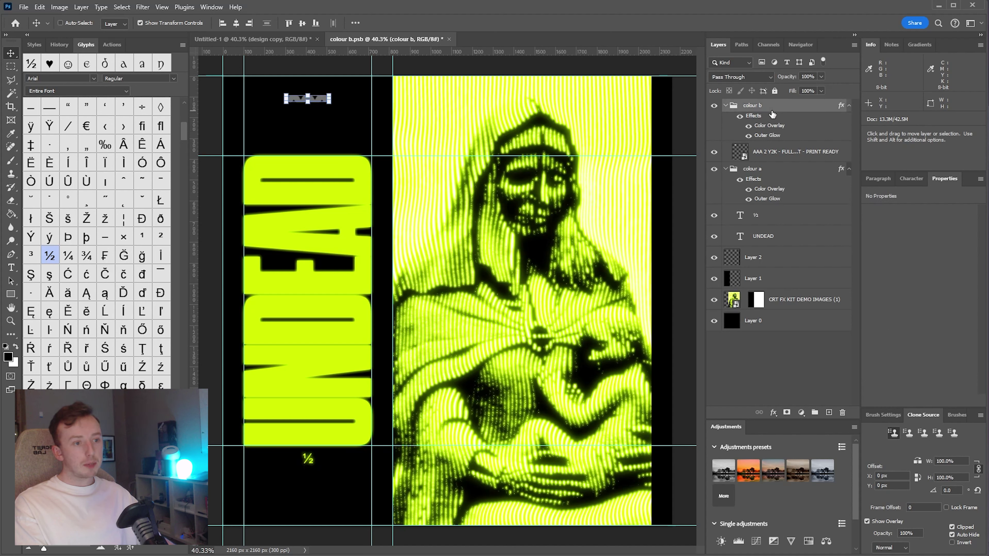
{"action": "left_click", "coordinate": [12, 268]}
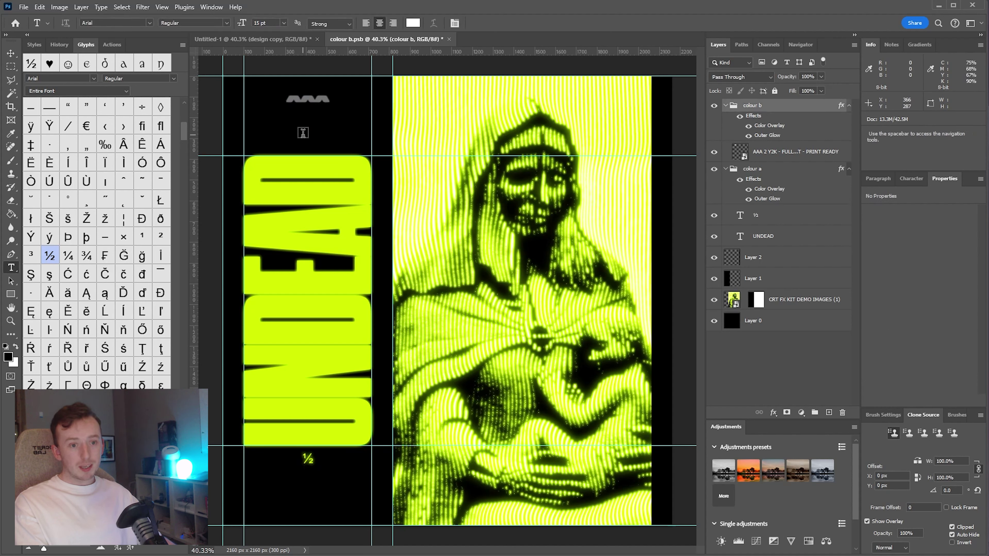
{"action": "left_click", "coordinate": [303, 132]}
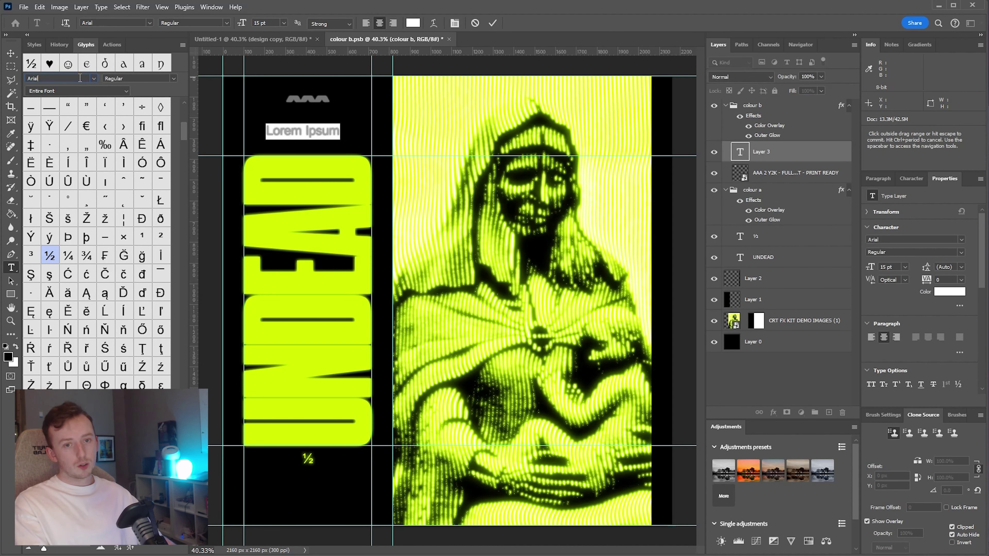
{"action": "scroll", "coordinate": [80, 78], "scroll_direction": "down", "scroll_amount": 1}
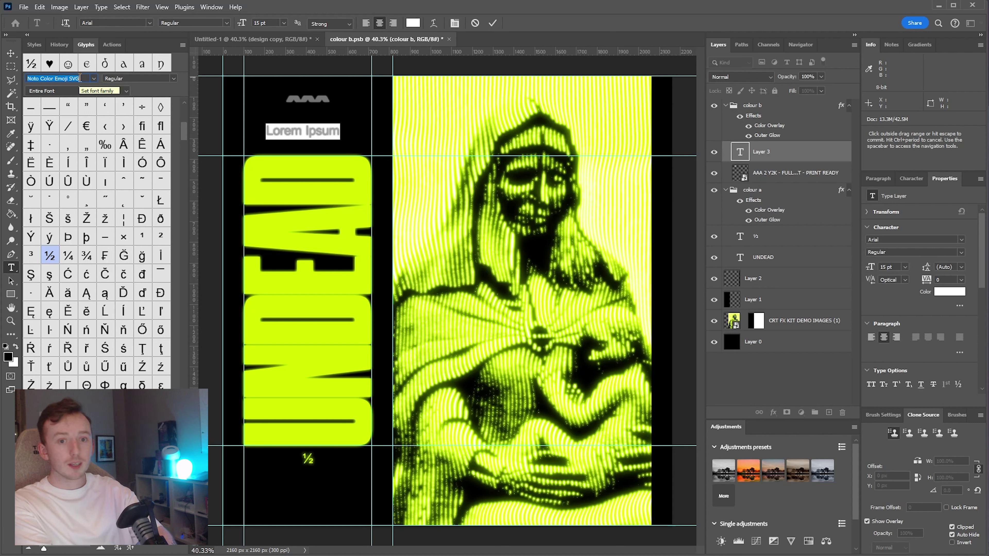
{"action": "left_click", "coordinate": [93, 78]}
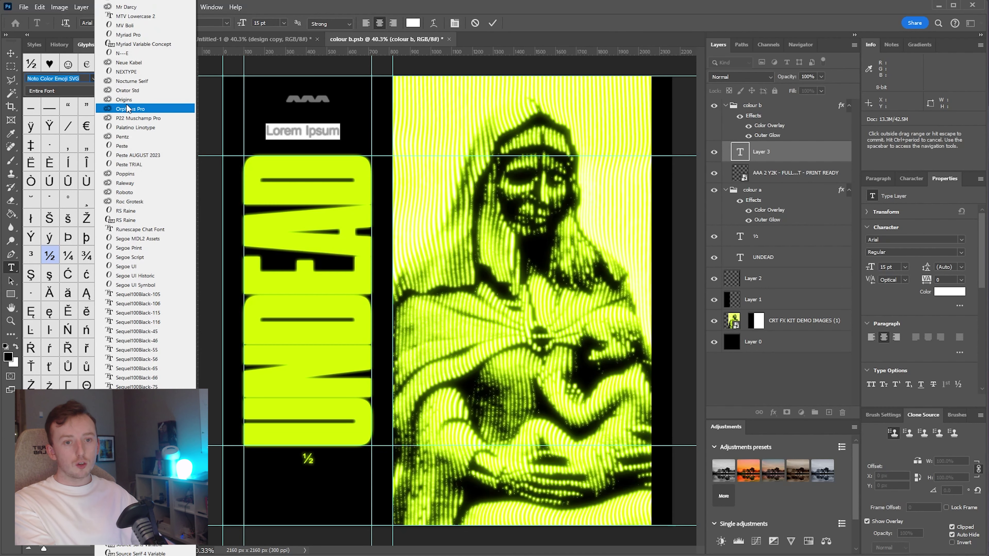
{"action": "scroll", "coordinate": [133, 536], "scroll_direction": "down", "scroll_amount": 5}
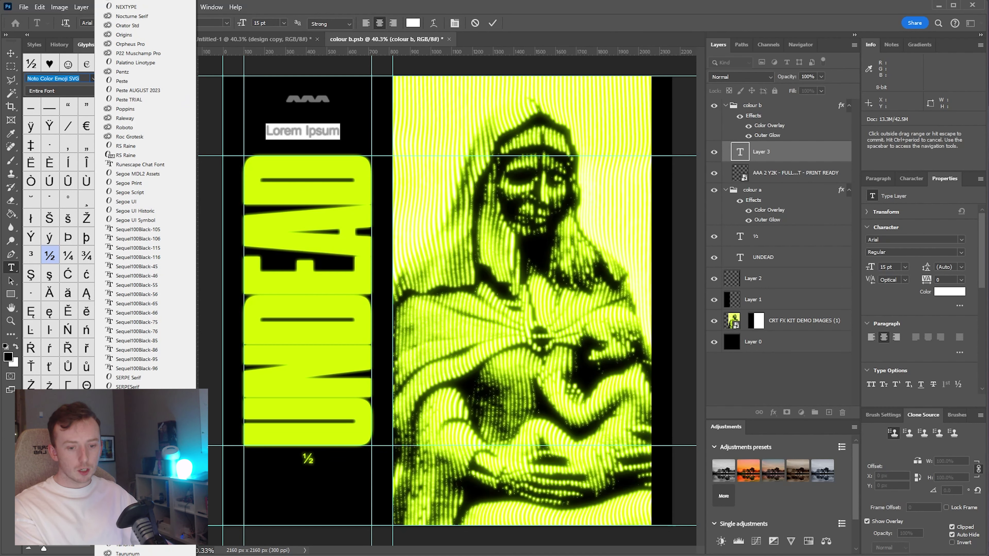
{"action": "left_click", "coordinate": [132, 536]}
- Try the skull glyph, replace it with the frowning face glyph, and move that about 379 px across and 165 px up beside the AAA logo
{"action": "double_click", "coordinate": [31, 144]}
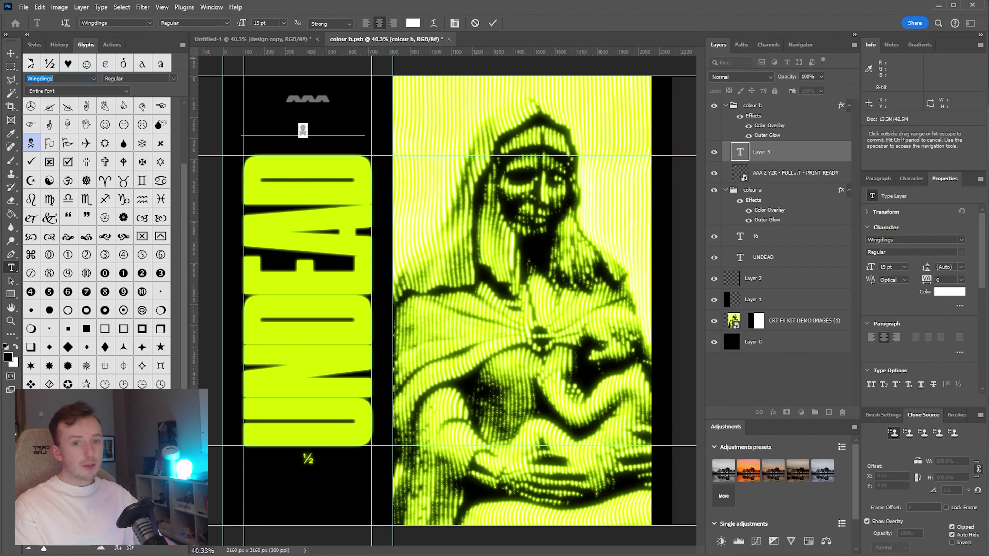
{"action": "double_click", "coordinate": [142, 125]}
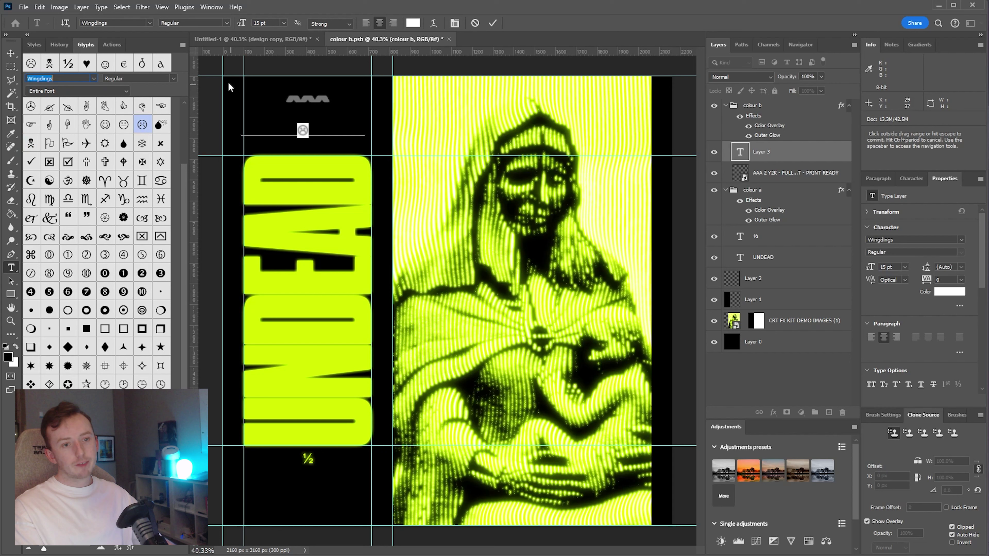
{"action": "left_click", "coordinate": [10, 54]}
{"action": "left_click_drag", "start_coordinate": [423, 235], "coordinate": [502, 200]}
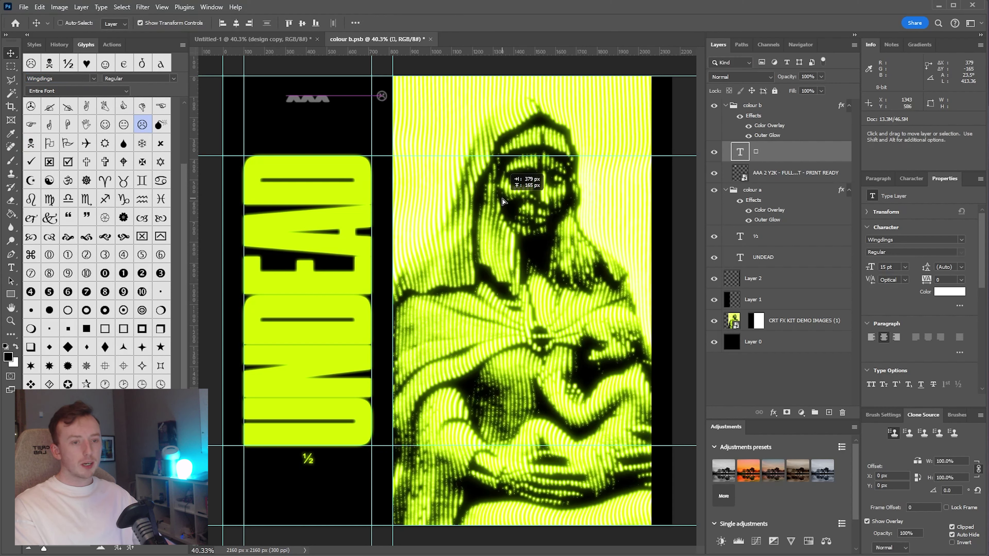
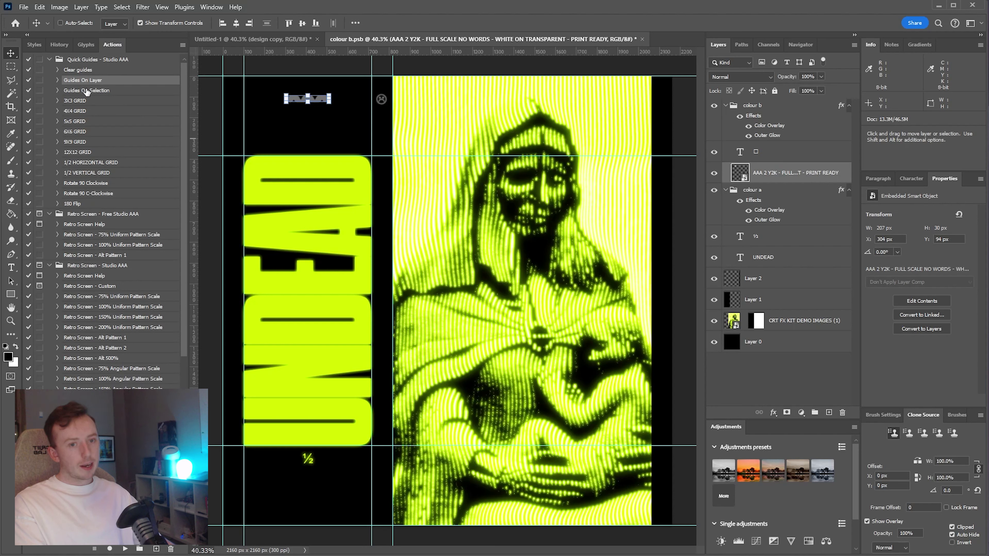
- Add guides around the AAA logo with the Guides On Layer action and remove the two horizontal ones, keeping the vertical pair
{"action": "left_click", "coordinate": [125, 549]}
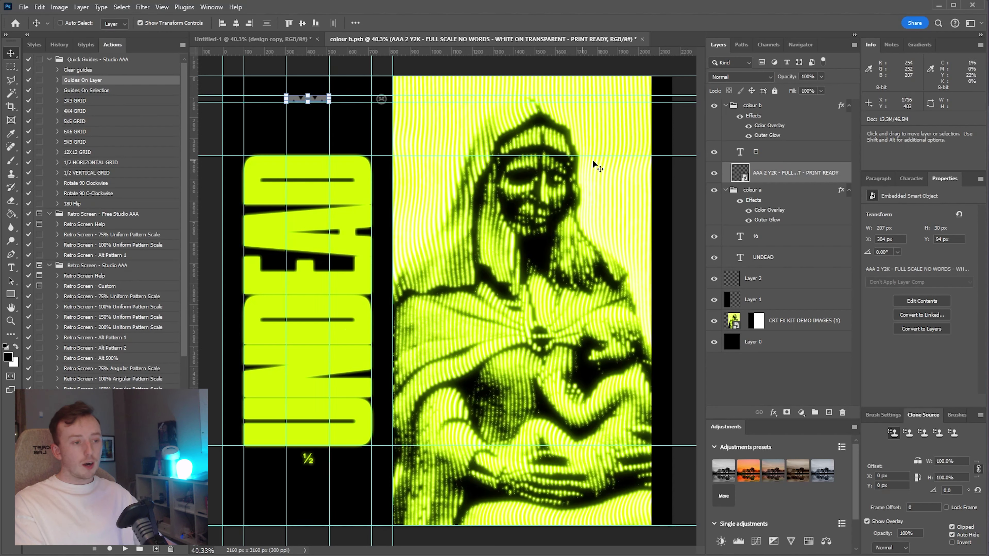
{"action": "left_click", "coordinate": [763, 153]}
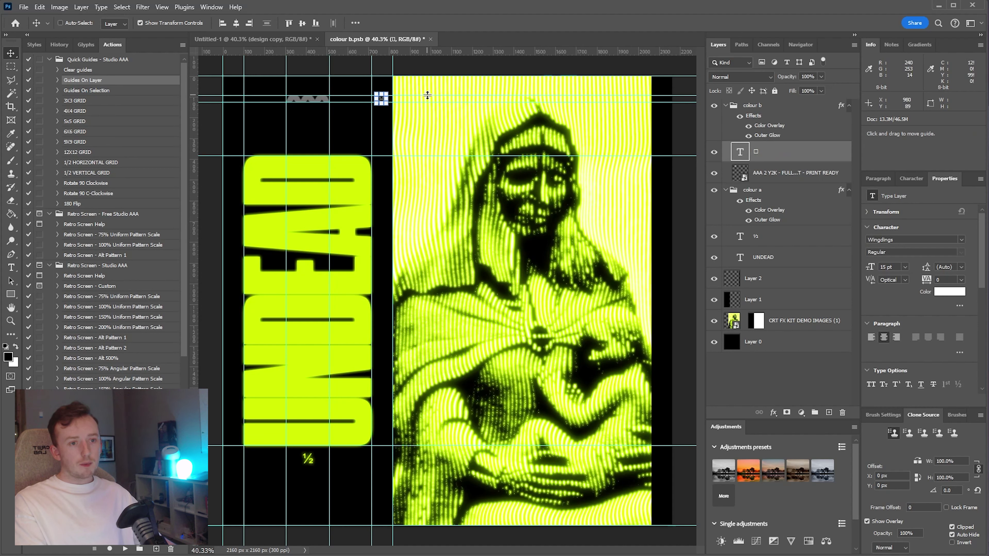
{"action": "left_click_drag", "start_coordinate": [428, 95], "coordinate": [440, 35]}
{"action": "left_click_drag", "start_coordinate": [446, 102], "coordinate": [479, 1]}
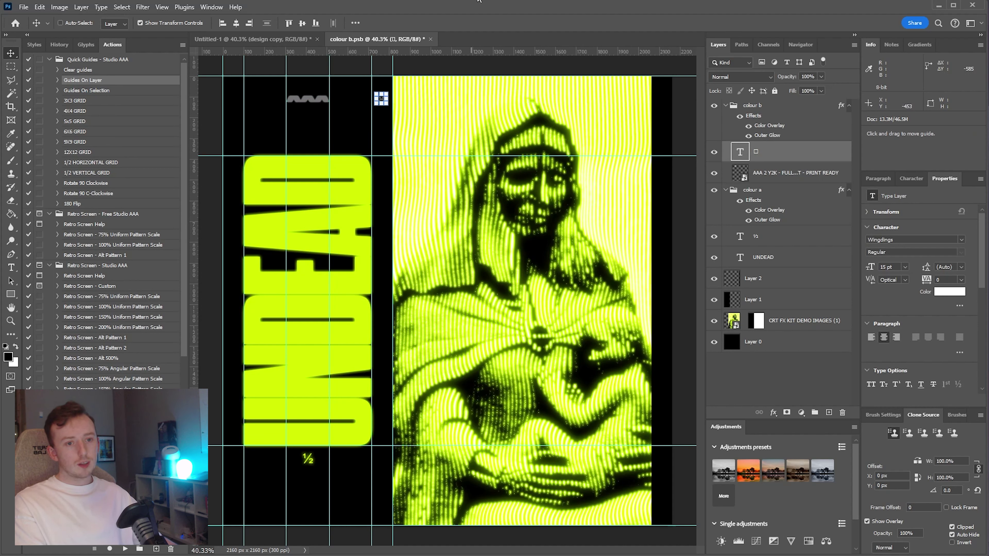
{"action": "key", "text": "t"}
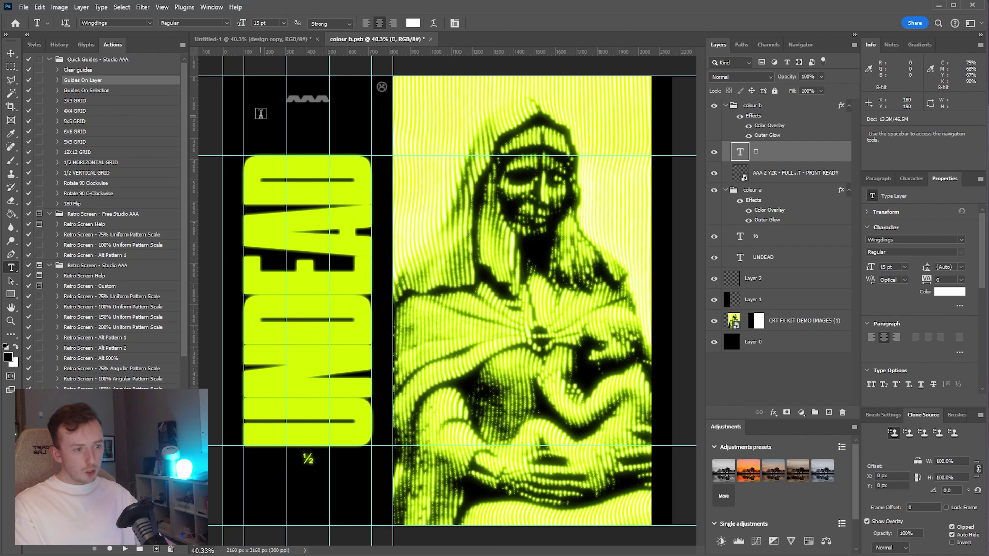
{"action": "left_click", "coordinate": [429, 277]}
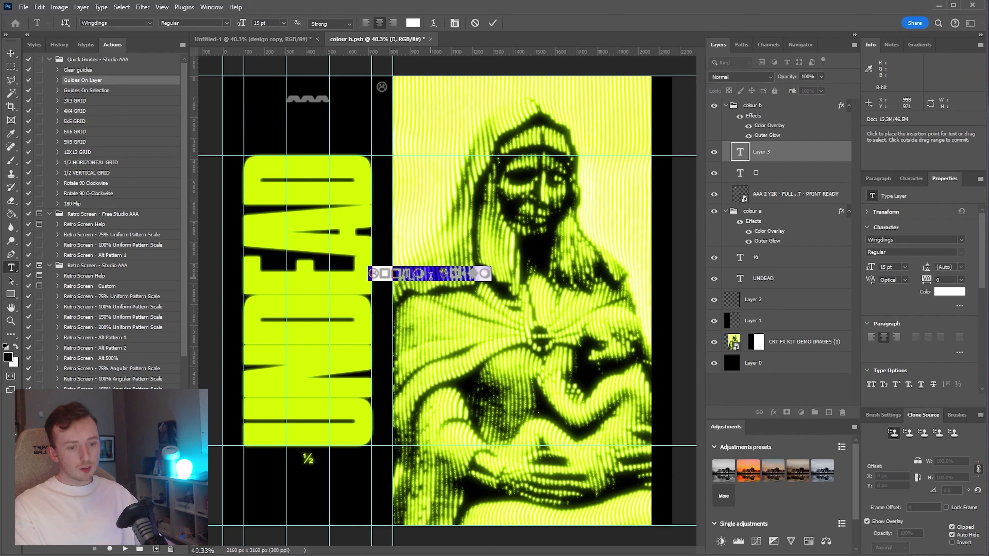
{"action": "left_click", "coordinate": [429, 278]}
{"action": "key", "text": "Escape"}
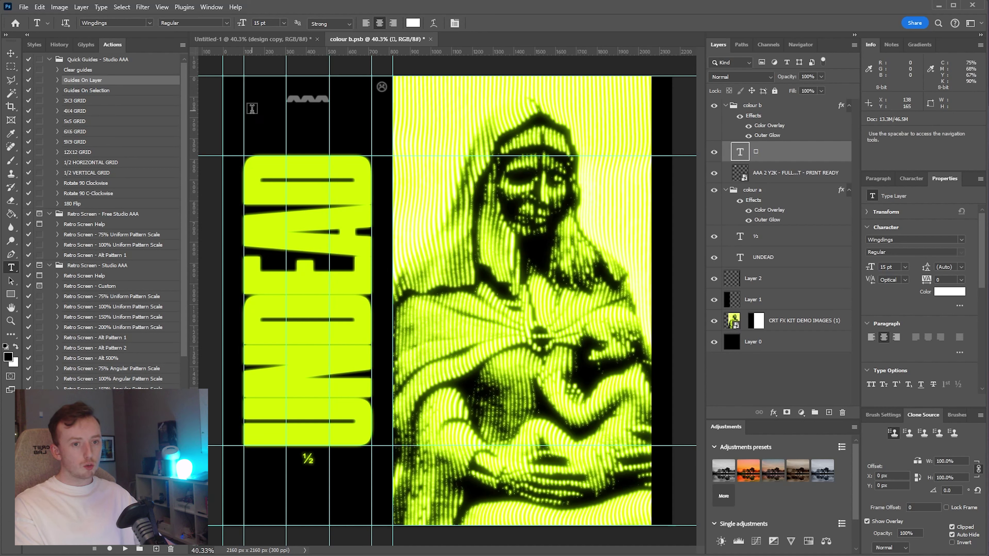
- Draw a text box about 544 by 156 px between the AAA logo and the UNDEAD title, and set it to Arial at 9 pt
{"action": "left_click_drag", "start_coordinate": [252, 110], "coordinate": [365, 143]}
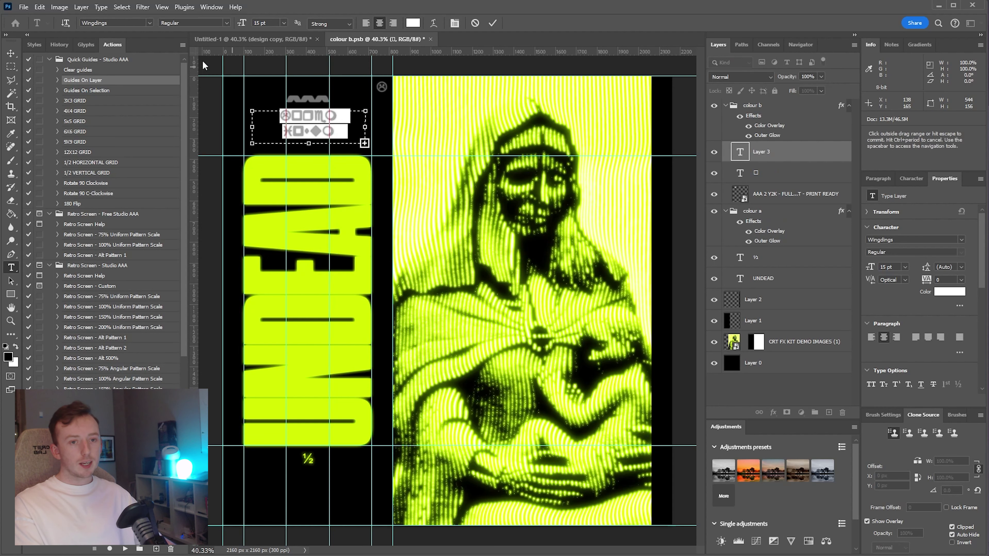
{"action": "left_click", "coordinate": [150, 23]}
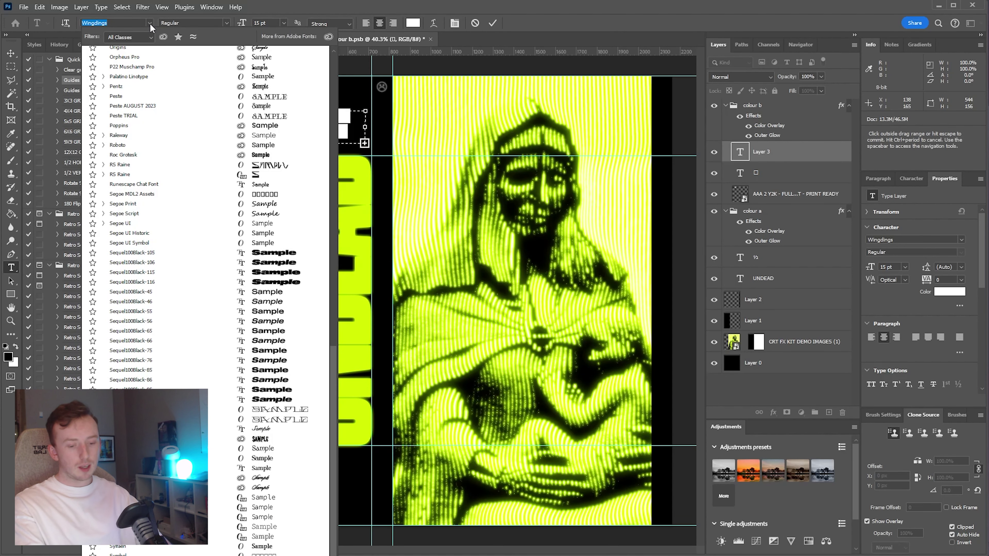
{"action": "scroll", "coordinate": [161, 167], "scroll_direction": "up", "scroll_amount": 5}
{"action": "type", "text": "Arial"}
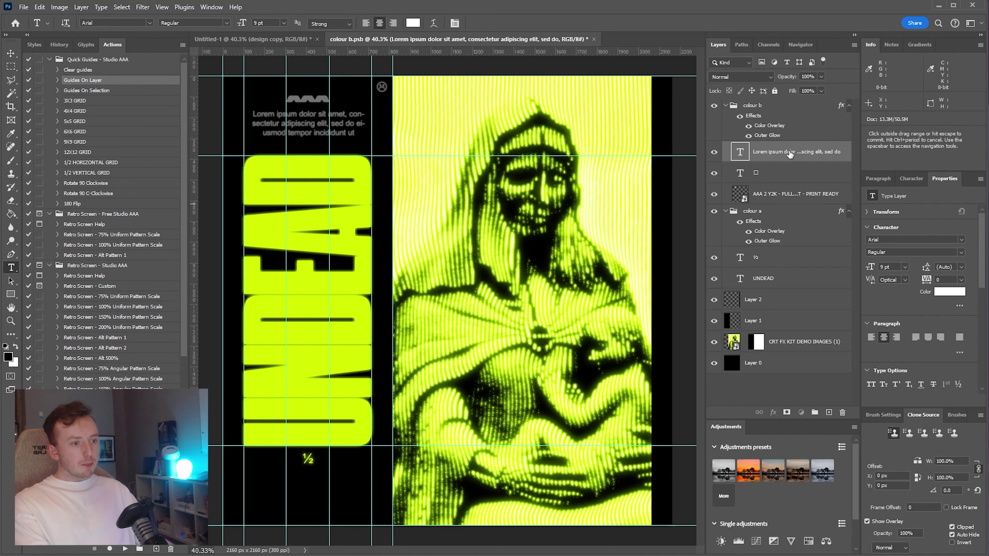
- Transfer the text layer into the colour a group and replace its text with "UNDEAD IDK ITS FOR A YOUTUBE VIDEO I HAVE NO IDEAS WHAT TO WRITE HERE"
{"action": "left_click_drag", "start_coordinate": [789, 153], "coordinate": [796, 216]}
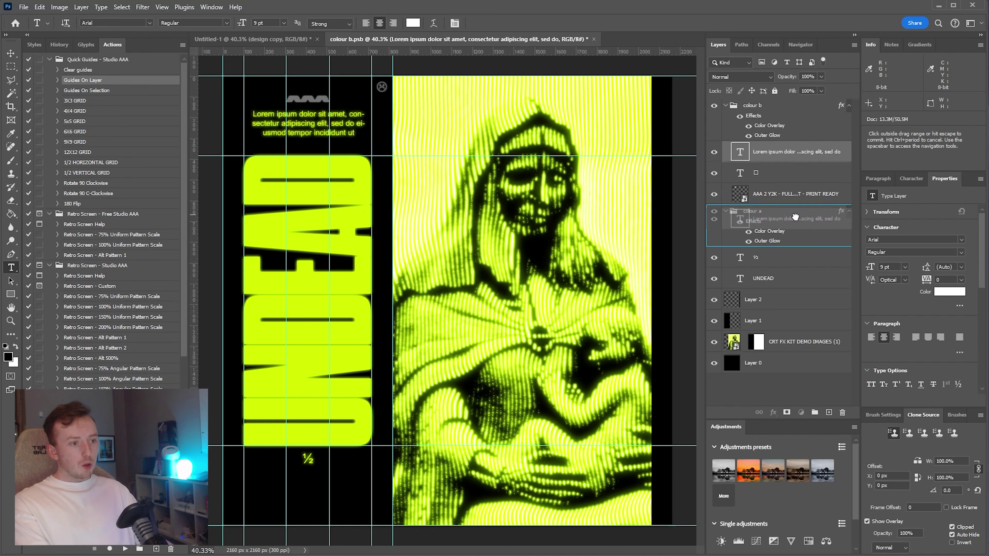
{"action": "double_click", "coordinate": [739, 234]}
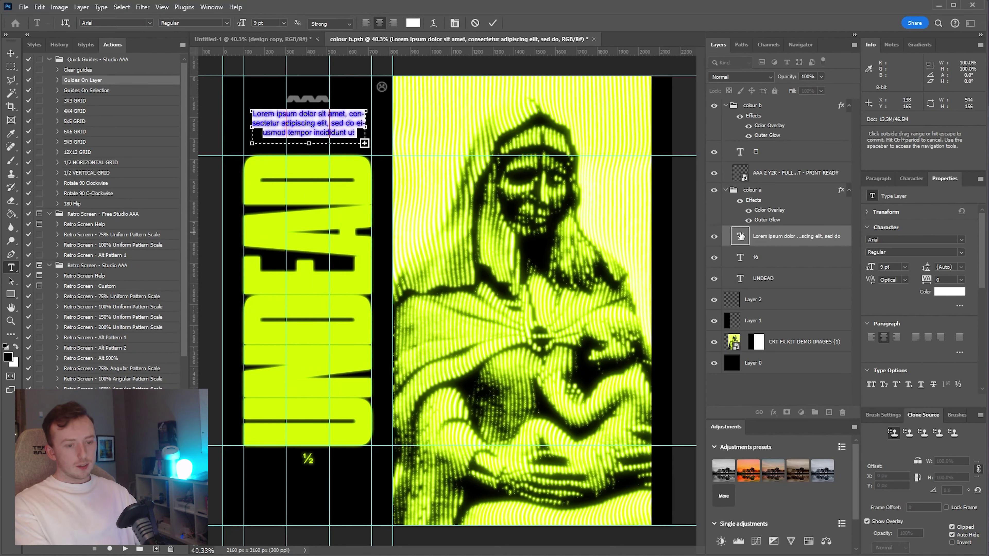
{"action": "type", "text": "UN"}
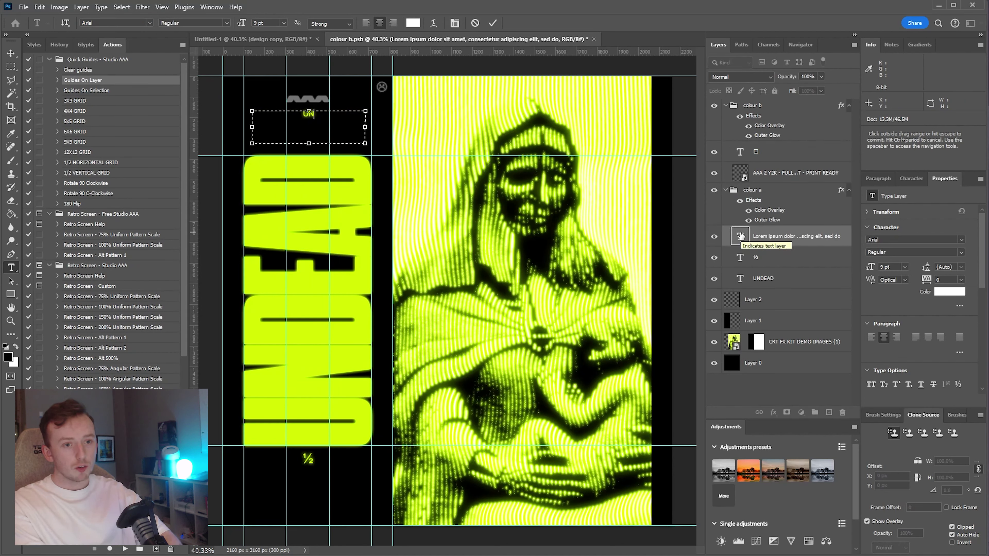
{"action": "type", "text": "DEAD IDK"}
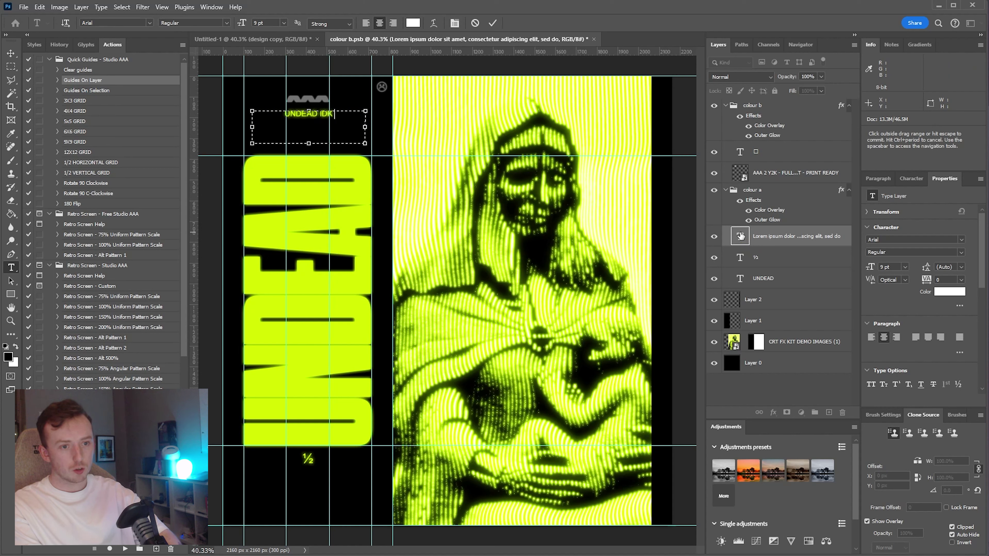
{"action": "type", "text": " ITS "}
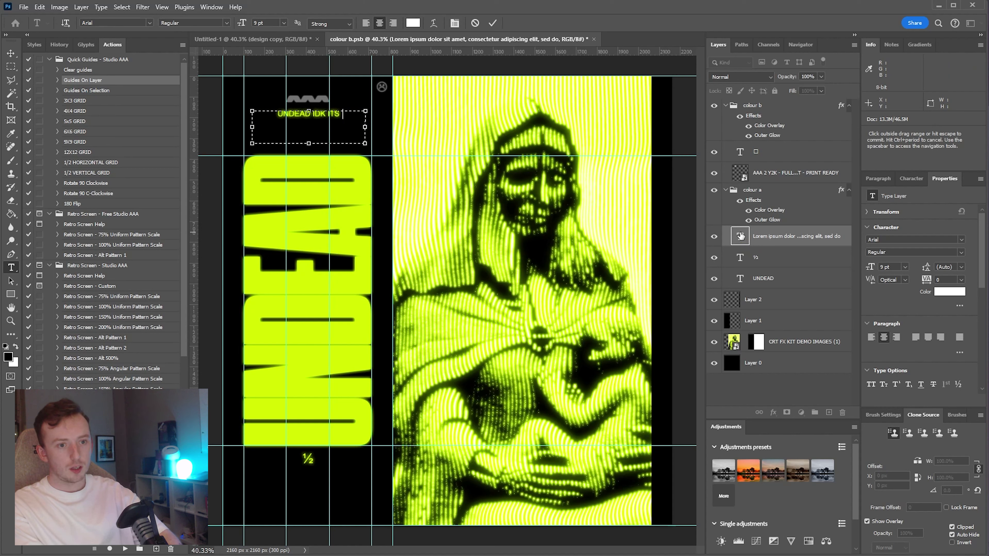
{"action": "type", "text": "FOR A YOUTUBE VIDEO I HAVE NO IDEAS WHAT TO WRITE HERE"}
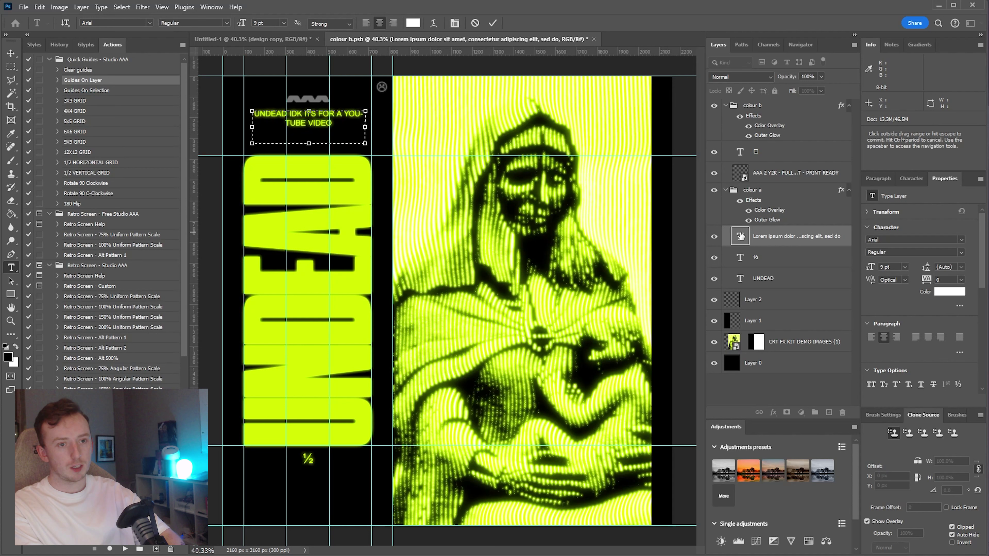
{"action": "key", "text": "Escape"}
- Reduce the paragraph text to 6 pt, try the last-line-centred and full justification, and set it back to centre alignment
{"action": "left_click_drag", "start_coordinate": [870, 272], "coordinate": [869, 270]}
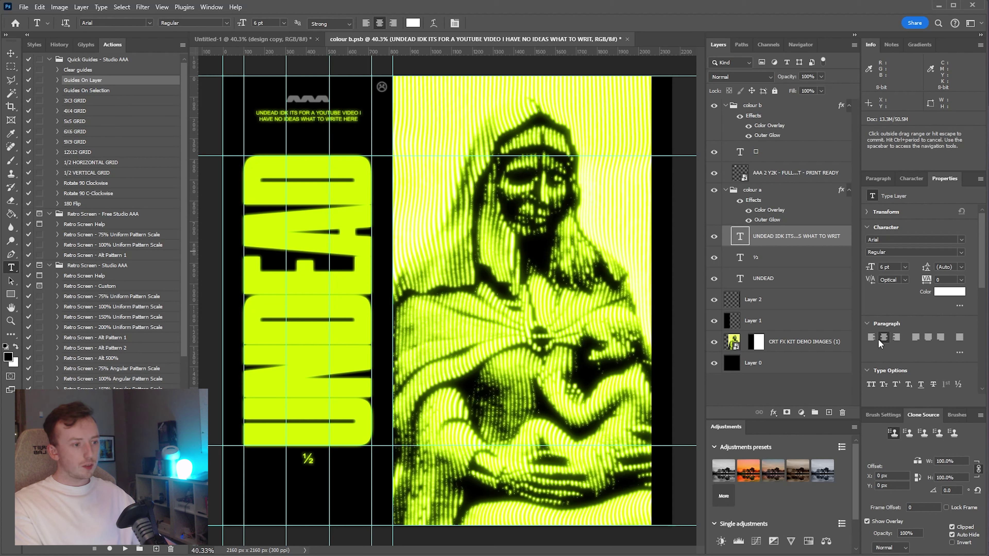
{"action": "left_click", "coordinate": [930, 339]}
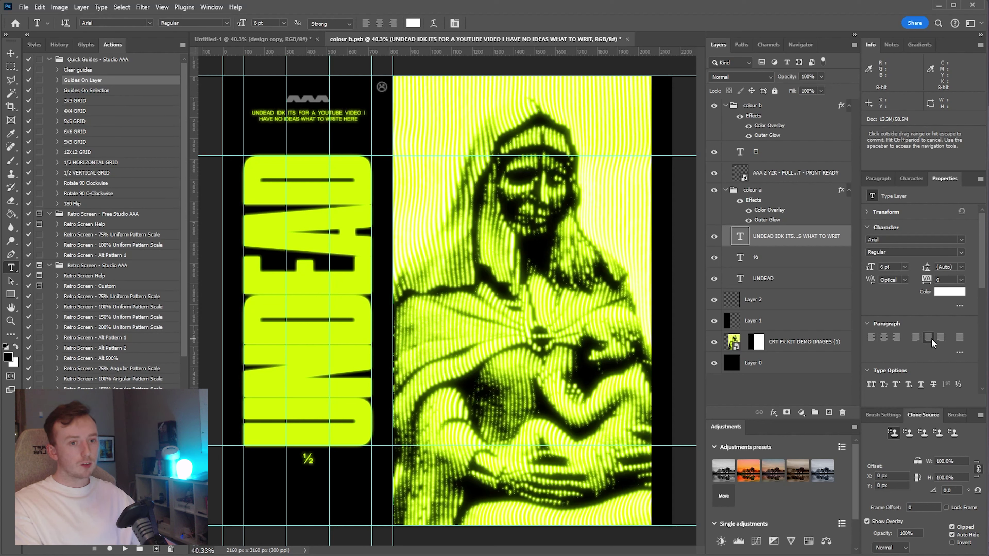
{"action": "left_click", "coordinate": [959, 339]}
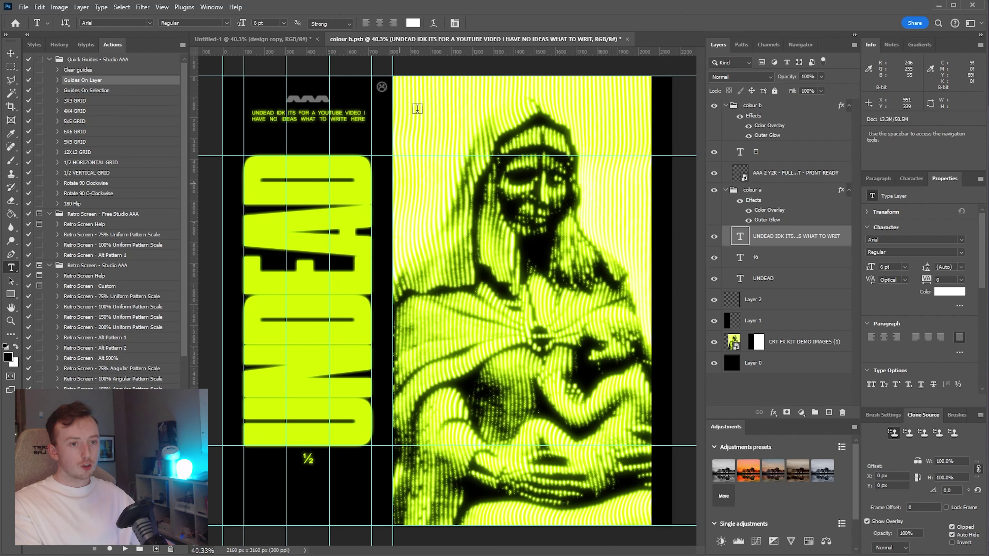
{"action": "left_click", "coordinate": [883, 339]}
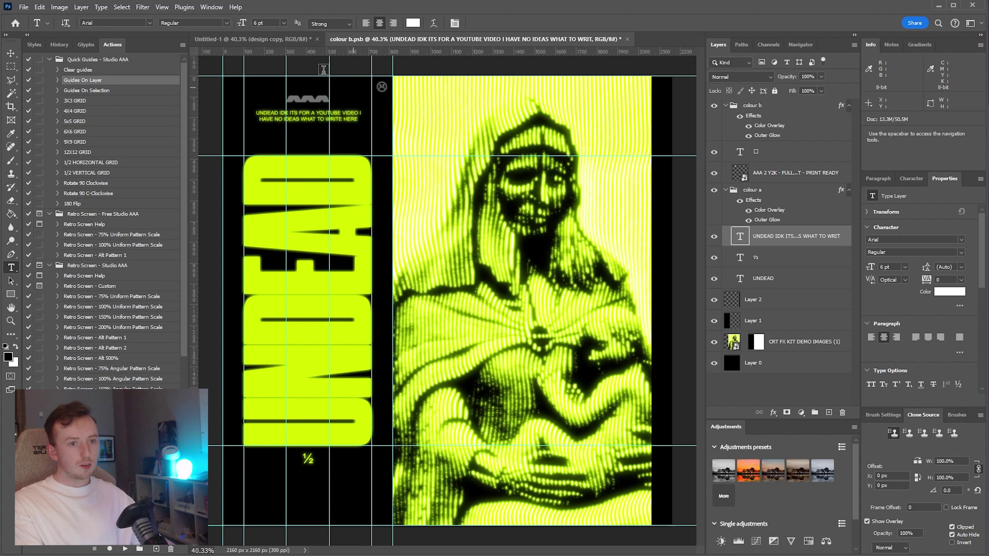
{"action": "left_click", "coordinate": [212, 7]}
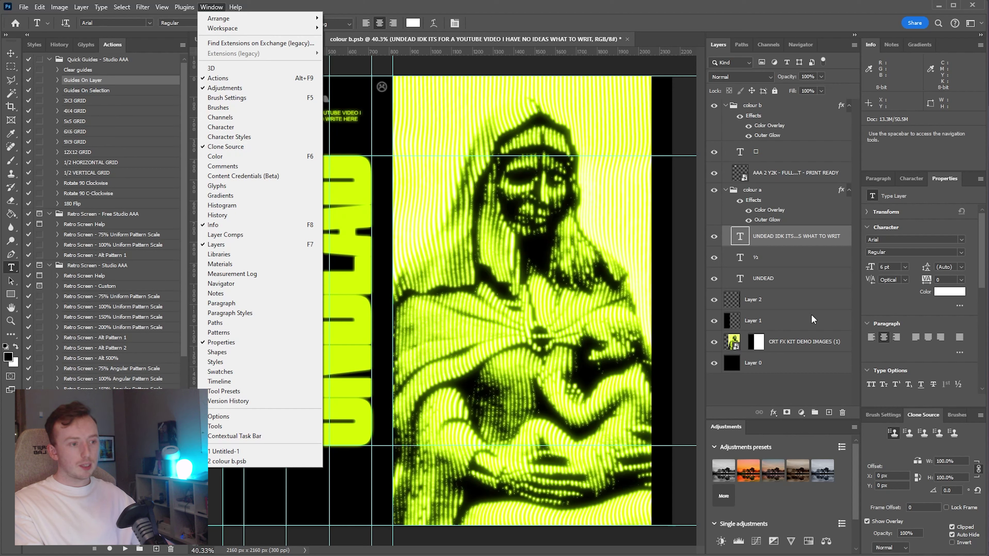
{"action": "left_click", "coordinate": [912, 335]}
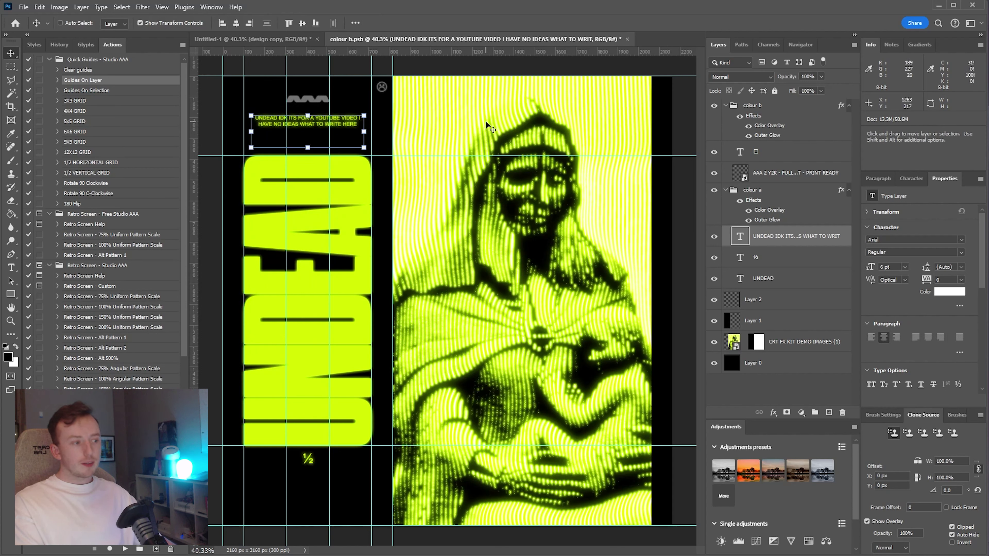
{"action": "left_click", "coordinate": [769, 262]}
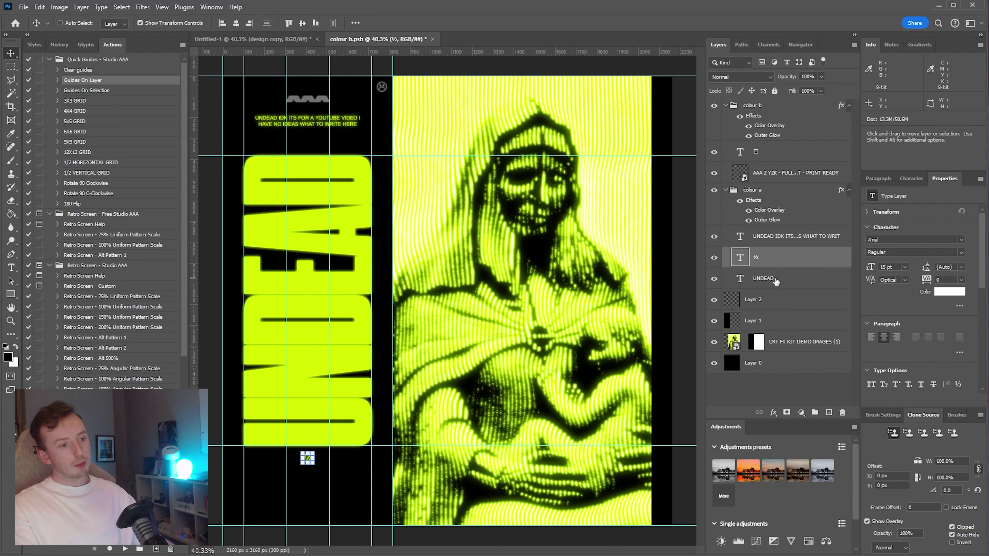
{"action": "left_click", "coordinate": [776, 281]}
{"action": "key", "text": "alt+bracketright"}
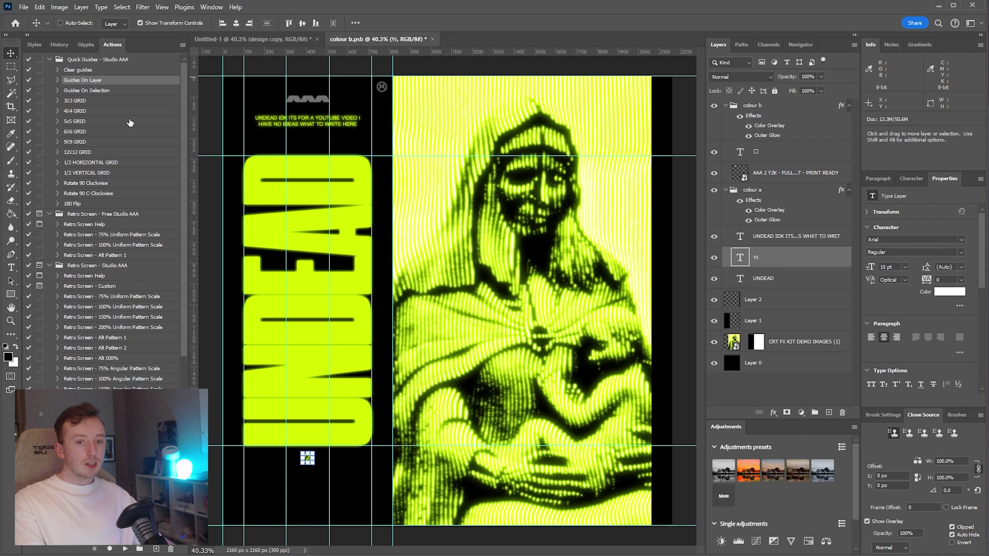
{"action": "key", "text": "alt+bracketright"}
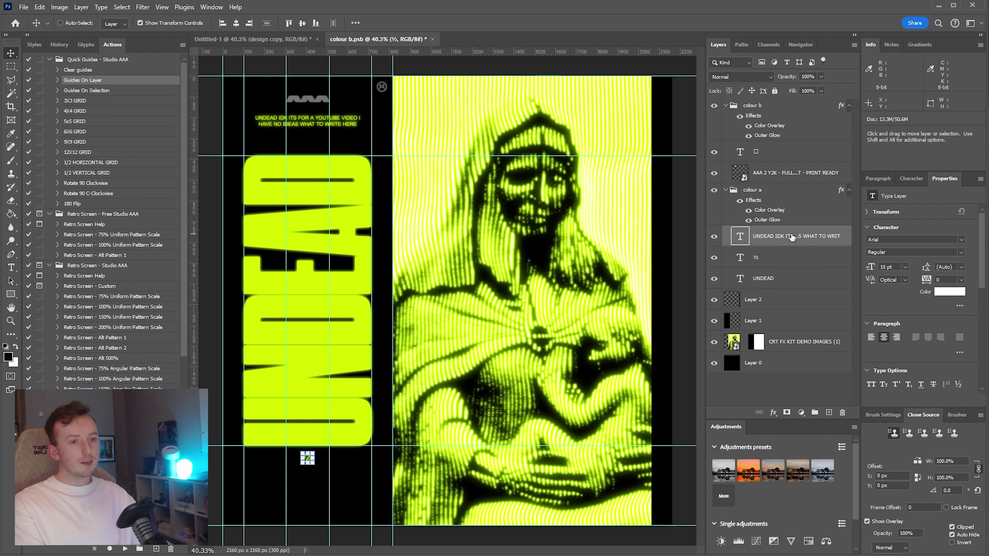
{"action": "left_click", "coordinate": [768, 192]}
{"action": "left_click", "coordinate": [780, 117]}
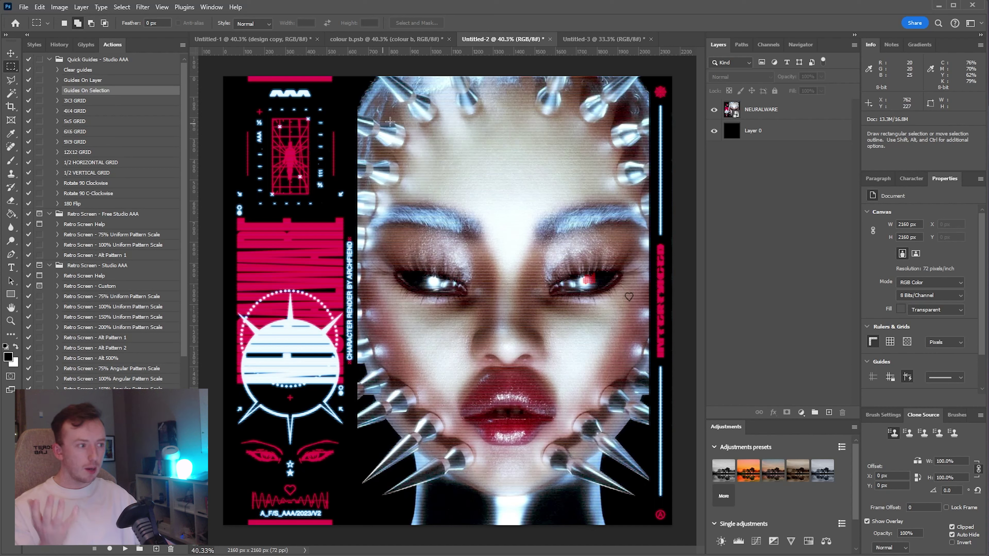
- Compare the layouts of the two finished example designs, NEURALWARE and 2043XCIT, by switching between their documents
{"action": "left_click", "coordinate": [609, 38]}
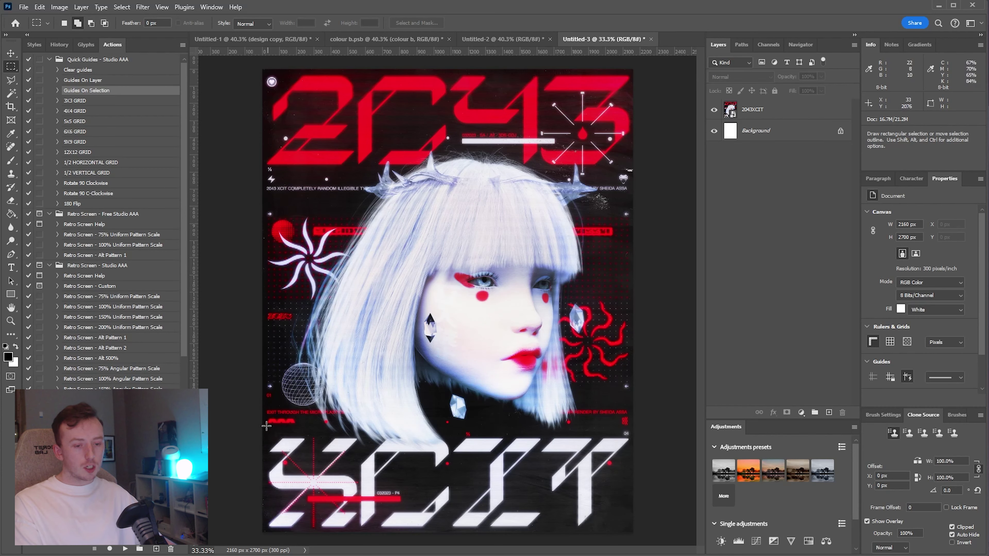
{"action": "left_click", "coordinate": [529, 38]}
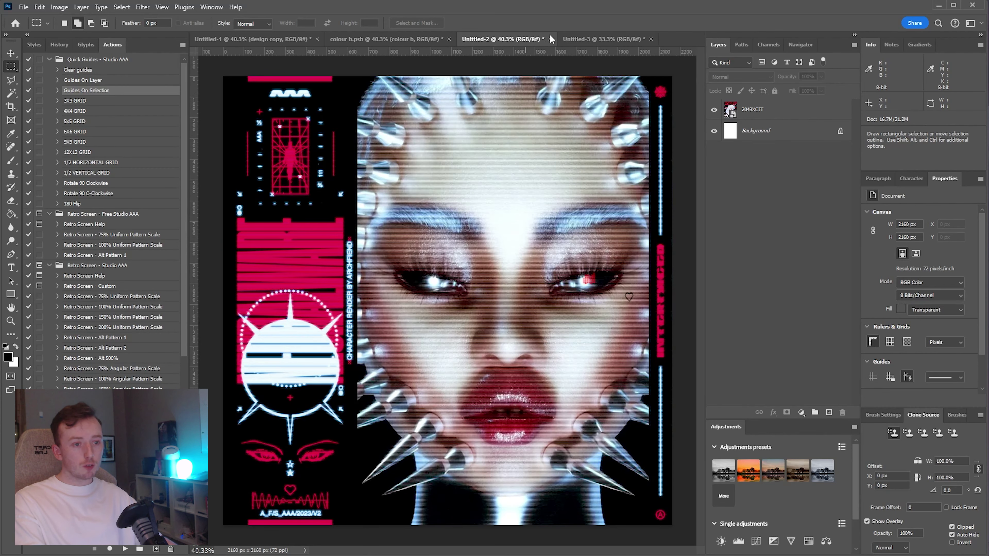
{"action": "left_click", "coordinate": [613, 37]}
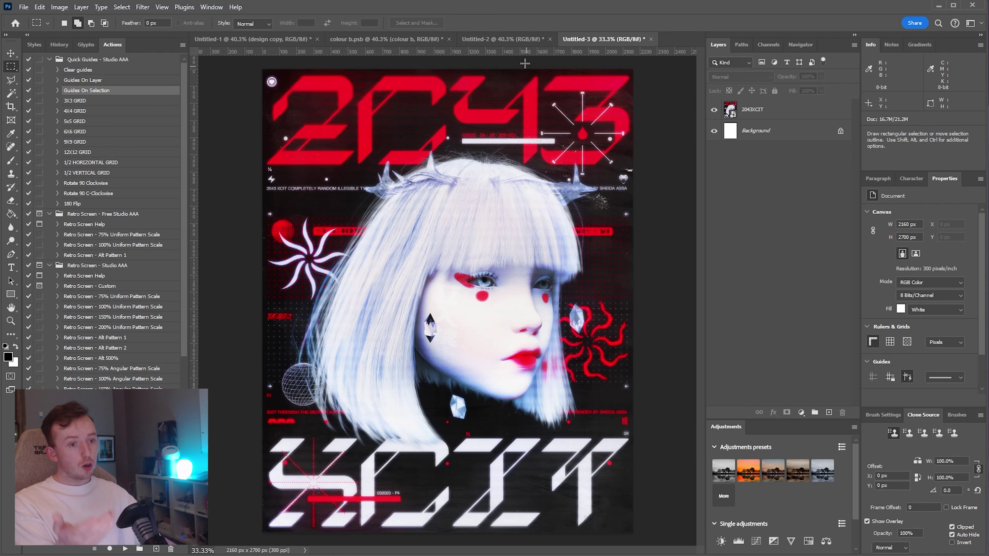
{"action": "left_click", "coordinate": [519, 39]}
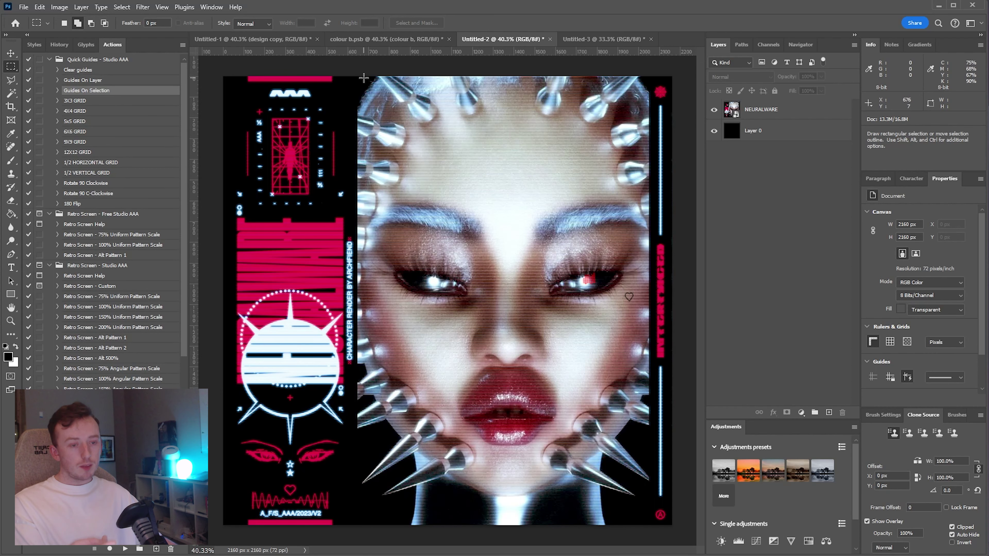
{"action": "left_click", "coordinate": [581, 40]}
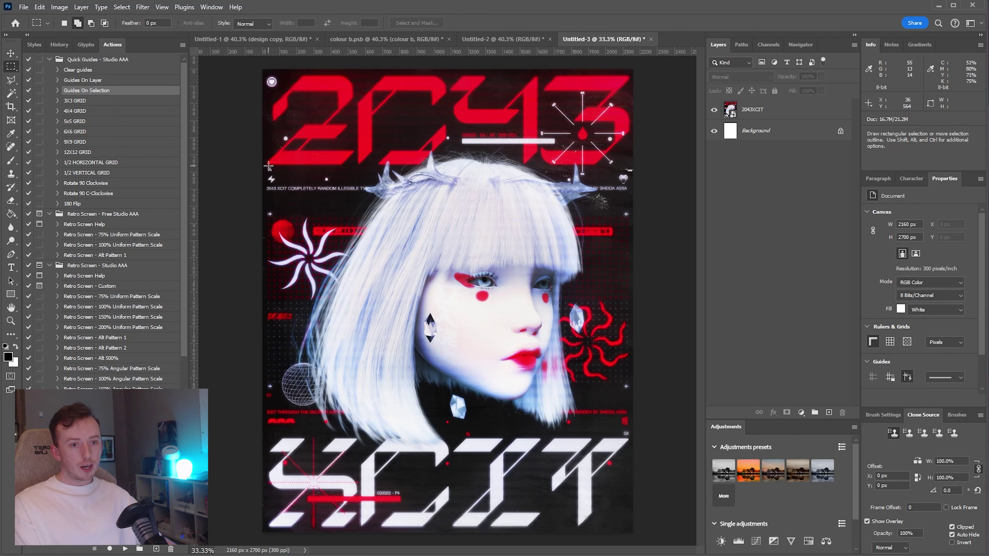
- Rasterize the 2043XCIT layer and add guides around the 2043 title and the XCIT title, each from a rectangular selection
{"action": "left_click_drag", "start_coordinate": [266, 166], "coordinate": [630, 75]}
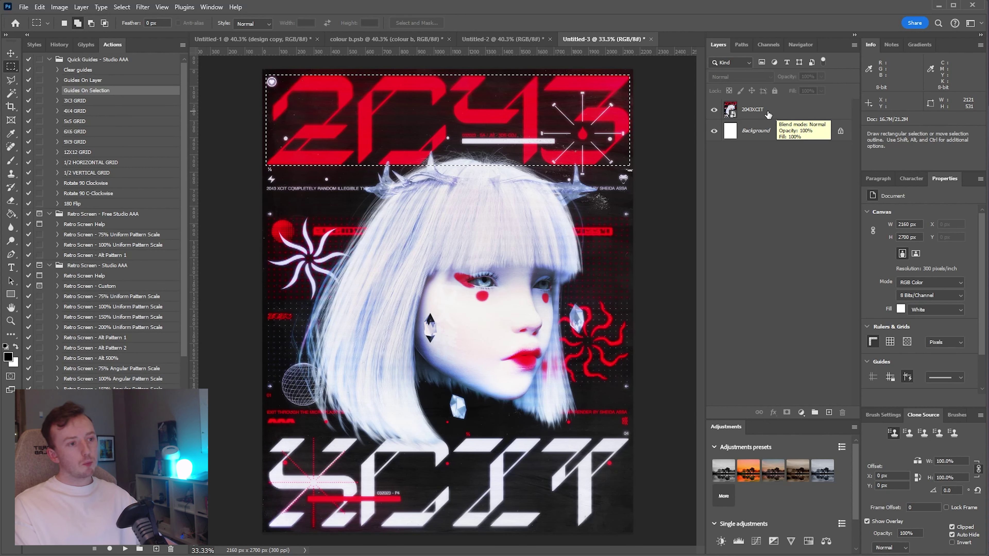
{"action": "right_click", "coordinate": [768, 115]}
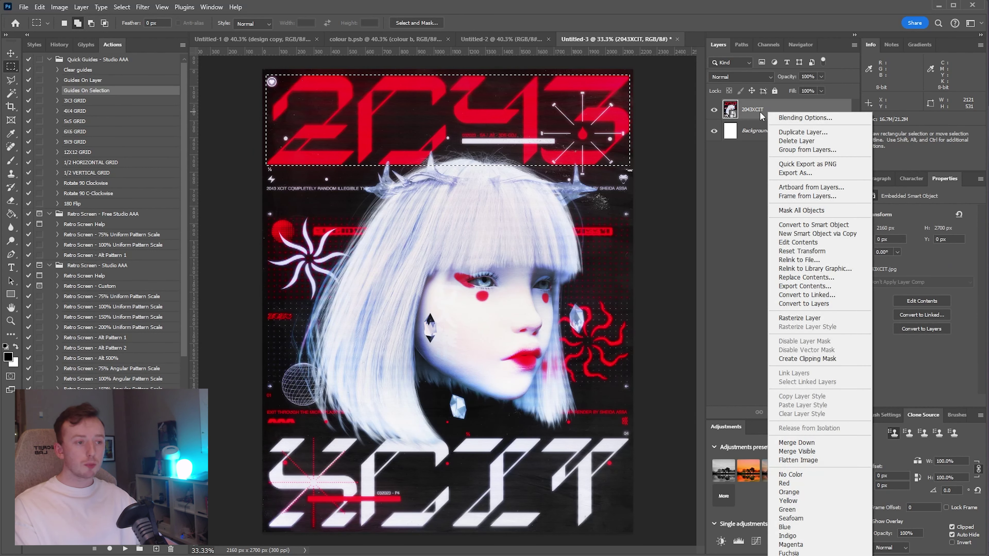
{"action": "left_click", "coordinate": [800, 318]}
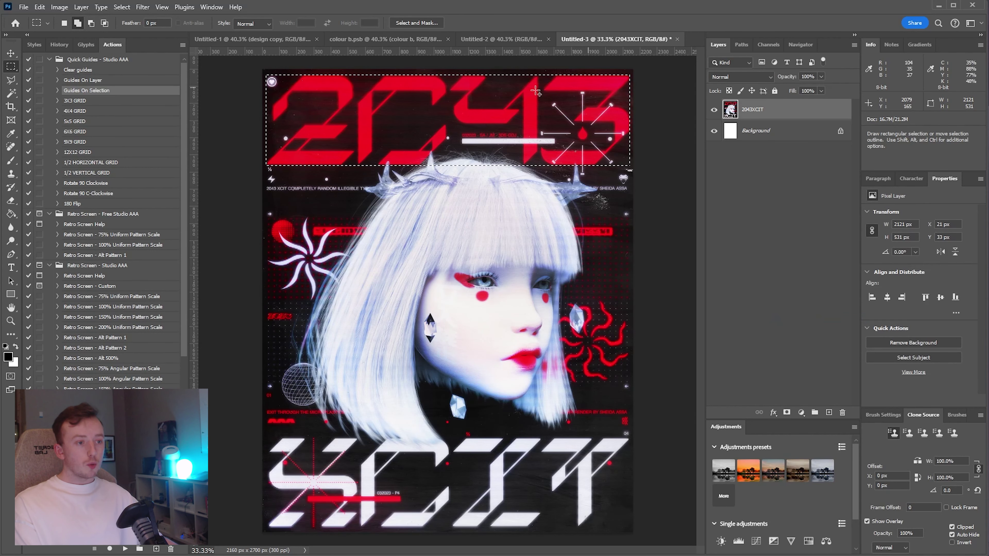
{"action": "left_click", "coordinate": [124, 550]}
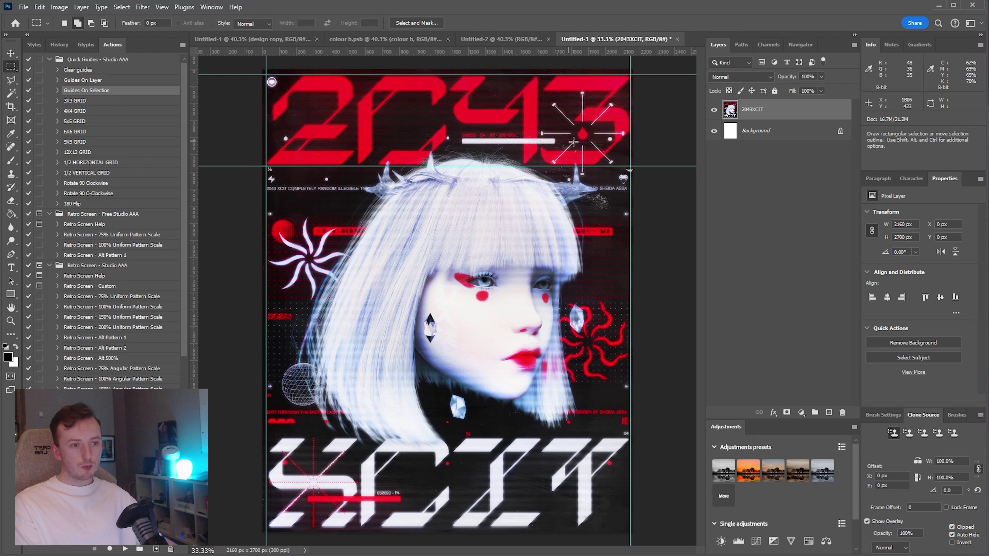
{"action": "left_click_drag", "start_coordinate": [269, 438], "coordinate": [628, 533]}
{"action": "left_click", "coordinate": [125, 550]}
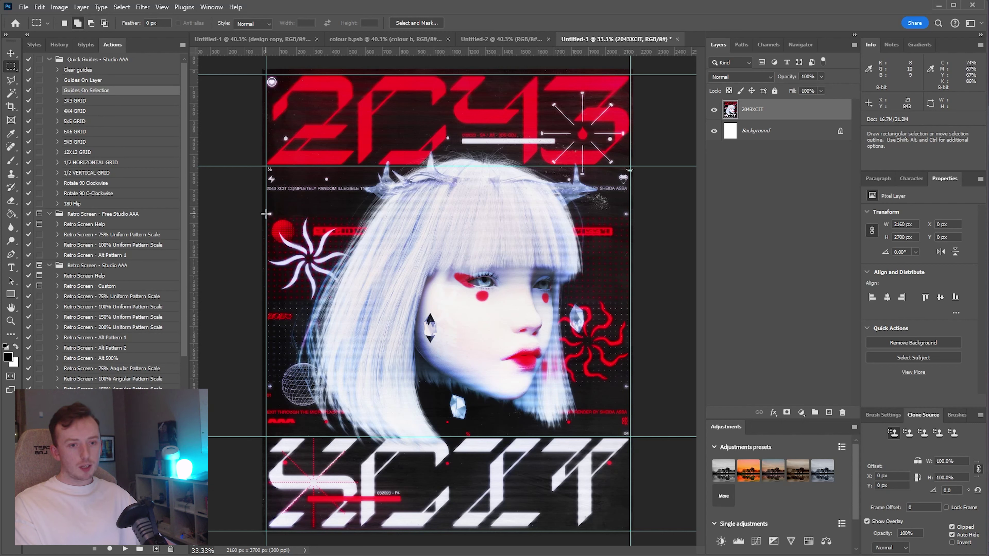
- Add guides around the white sunburst and around the red sunburst of the 2043XCIT design, each from a rectangular selection
{"action": "left_click_drag", "start_coordinate": [266, 214], "coordinate": [353, 307]}
{"action": "left_click", "coordinate": [125, 550]}
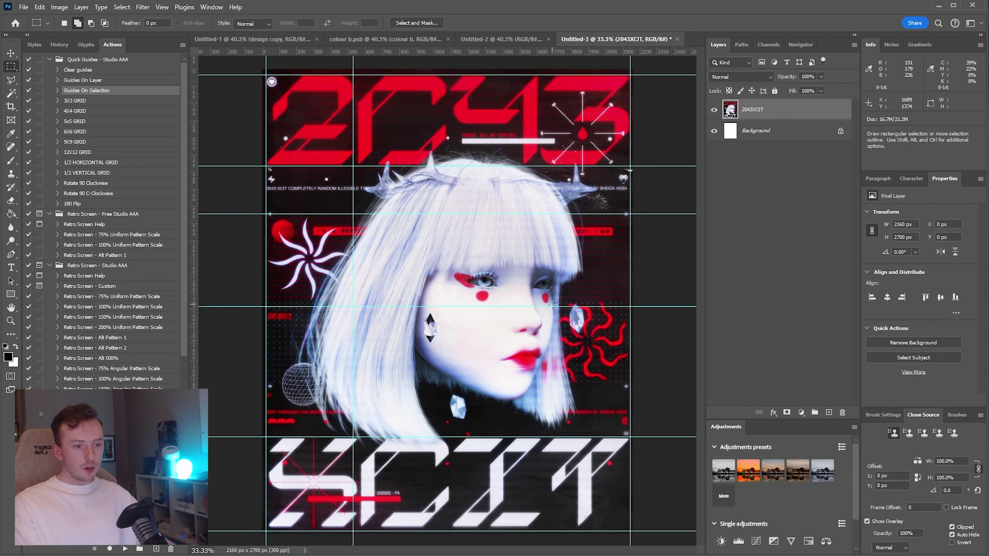
{"action": "left_click_drag", "start_coordinate": [545, 299], "coordinate": [631, 386]}
{"action": "key", "text": "F2"}
- Hide the 2043XCIT layer, then unlock the Background layer and fill it with black
{"action": "left_click", "coordinate": [715, 110]}
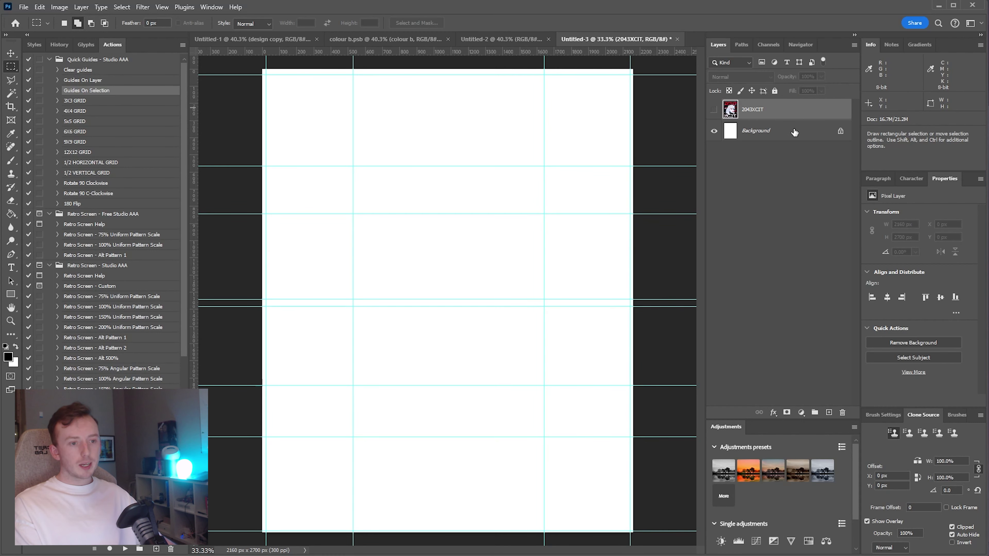
{"action": "left_click", "coordinate": [840, 132]}
{"action": "key", "text": "alt+BackSpace"}
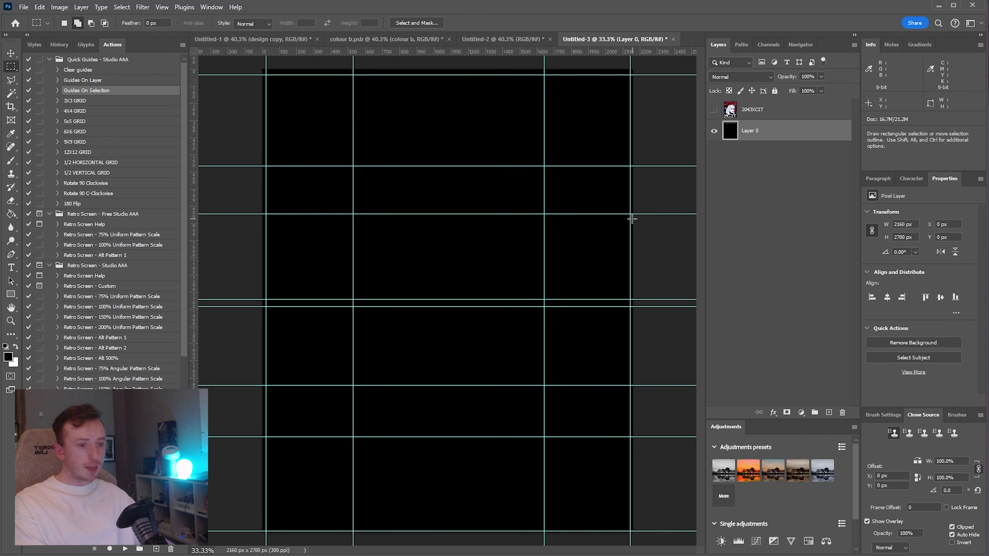
- Compare the guide layout with the finished artwork by toggling the 2043XCIT layer's visibility, leaving the layer hidden
{"action": "left_click", "coordinate": [714, 110]}
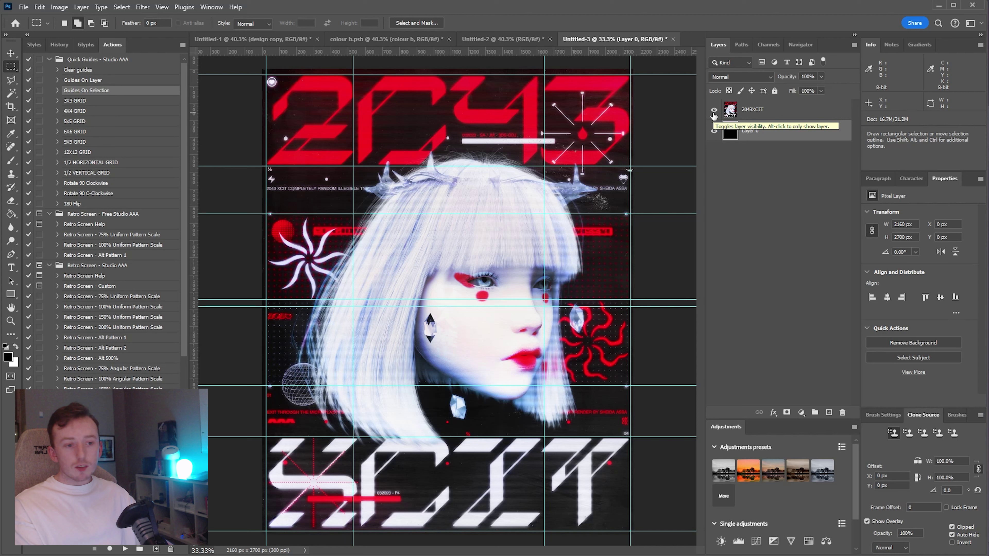
{"action": "left_click", "coordinate": [714, 115]}
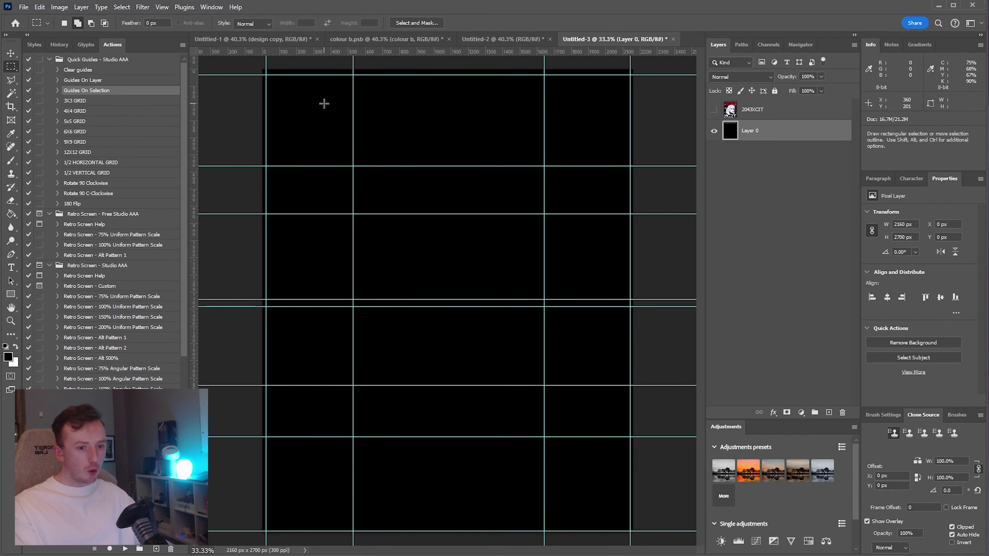
{"action": "left_click", "coordinate": [714, 110]}
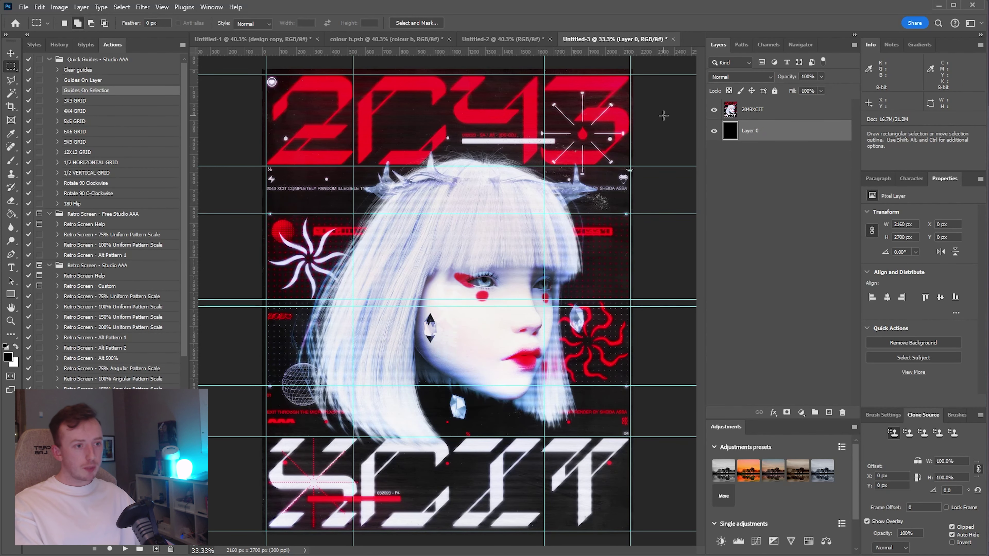
{"action": "left_click", "coordinate": [713, 110]}
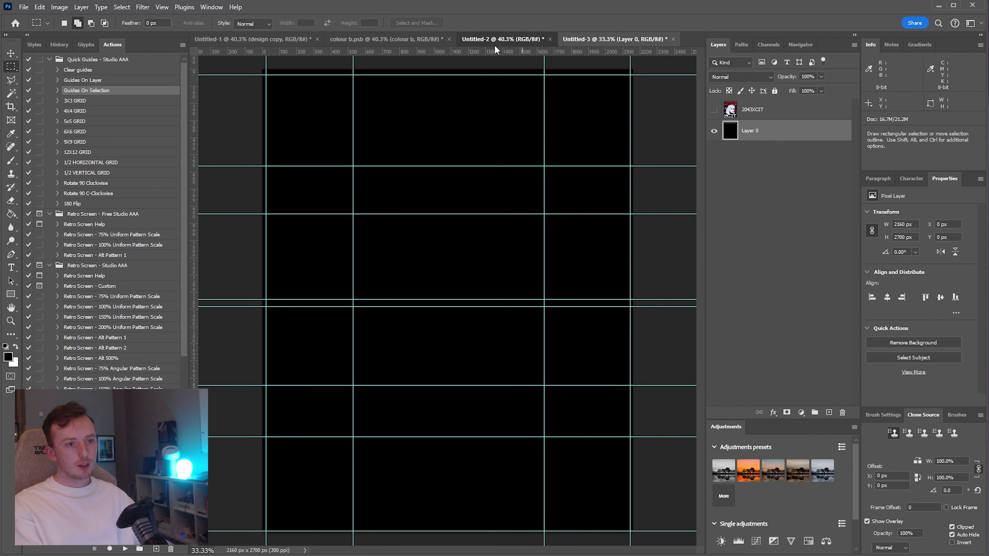
- Switch to the NEURALWARE document, add guides around the striped pink block and the spider grid from rectangular selections, and select the strip with the eyes
{"action": "left_click", "coordinate": [502, 39]}
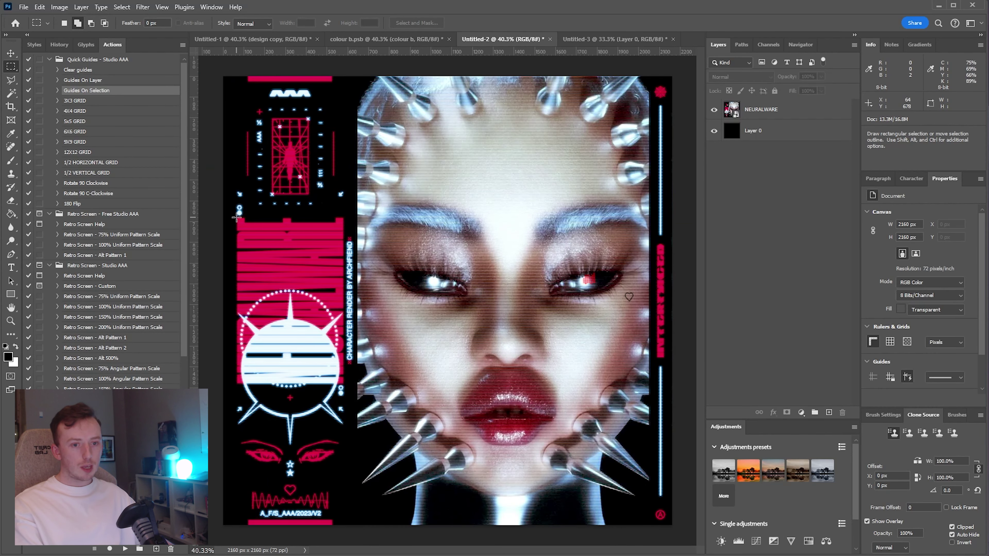
{"action": "left_click_drag", "start_coordinate": [237, 217], "coordinate": [321, 382]}
{"action": "left_click_drag", "start_coordinate": [321, 382], "coordinate": [343, 384]}
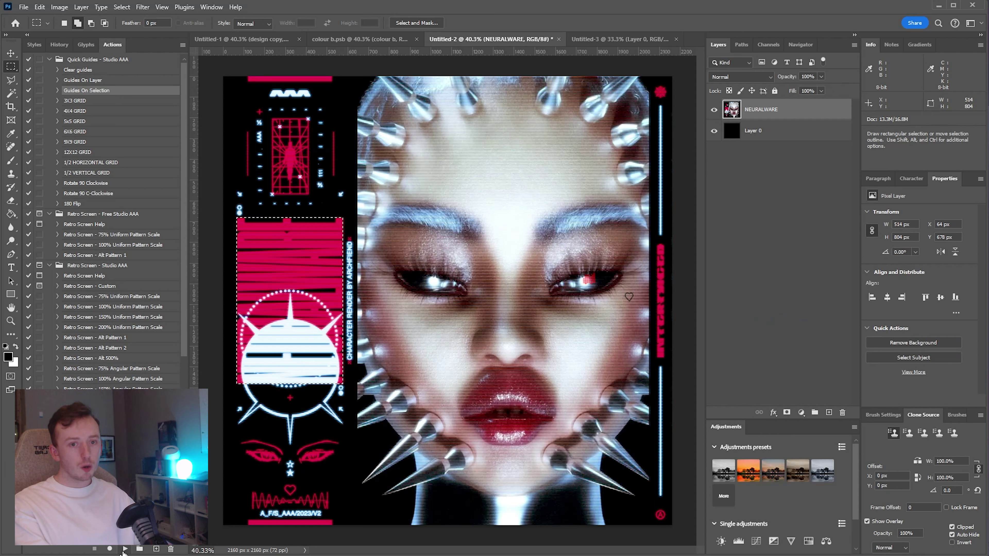
{"action": "left_click", "coordinate": [124, 549]}
{"action": "left_click_drag", "start_coordinate": [272, 115], "coordinate": [309, 198]}
{"action": "left_click", "coordinate": [124, 549]}
{"action": "left_click_drag", "start_coordinate": [237, 441], "coordinate": [343, 457]}
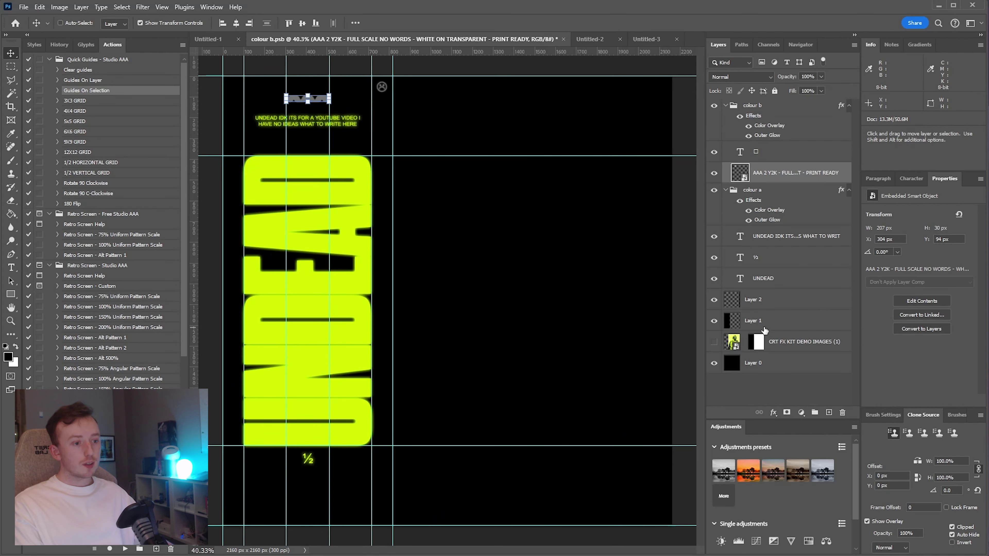
- Place the MAGIC MIRROR (2) image in colour b.psb above the hidden CRT FX KIT demo image and transfer that image's layer mask to it
{"action": "left_click", "coordinate": [766, 325]}
{"action": "left_click", "coordinate": [775, 337]}
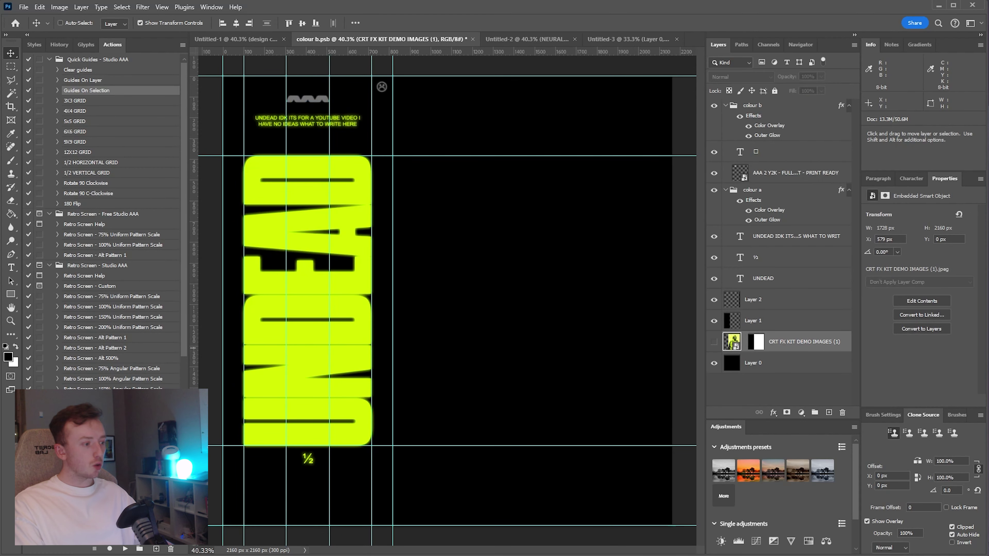
{"action": "left_click_drag", "start_coordinate": [958, 3], "coordinate": [594, 283]}
{"action": "left_click_drag", "start_coordinate": [579, 288], "coordinate": [592, 289]}
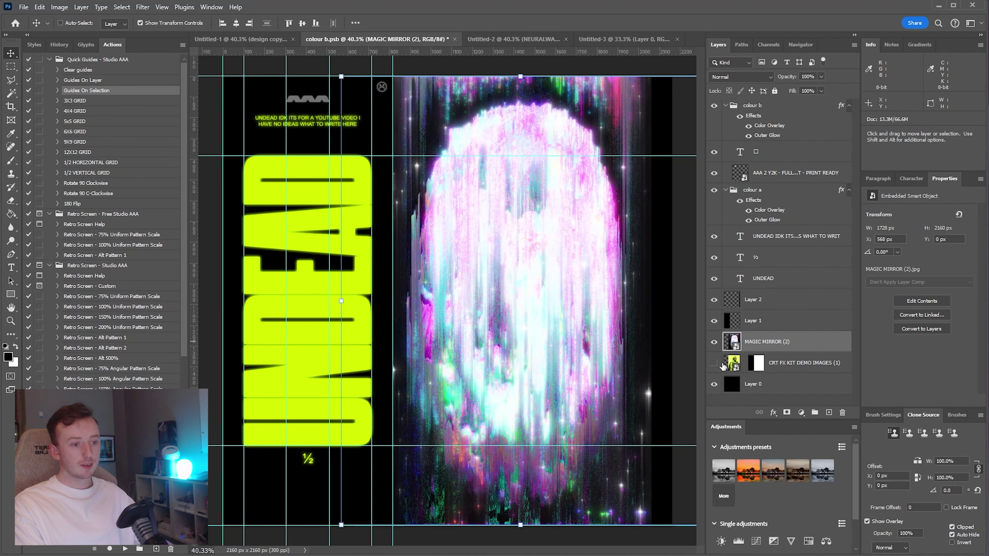
{"action": "left_click_drag", "start_coordinate": [757, 362], "coordinate": [755, 342]}
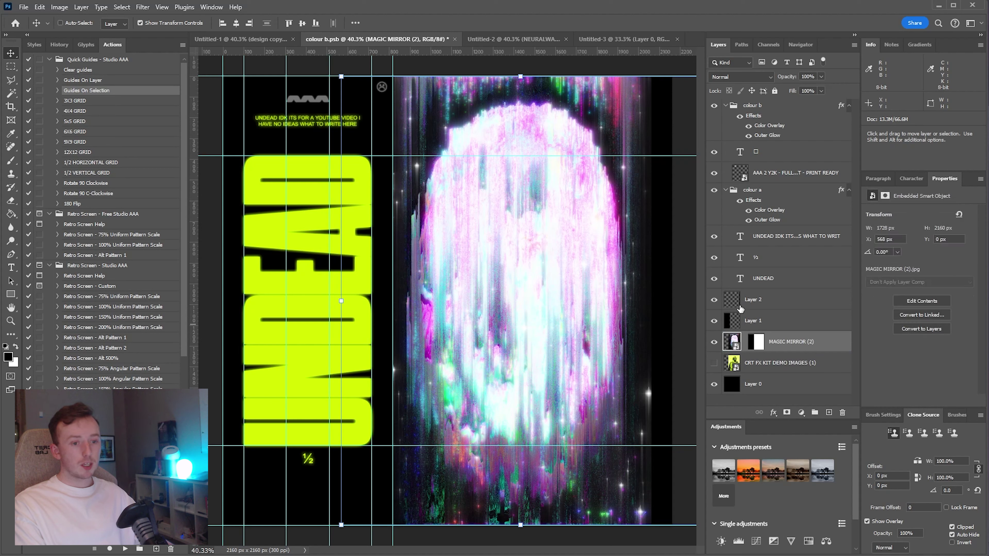
- Replace the UNDEAD title with "MAGICMIRROR" and recolour the colour a group pink and the colour b group blue
{"action": "left_click", "coordinate": [745, 278]}
{"action": "left_click", "coordinate": [760, 221]}
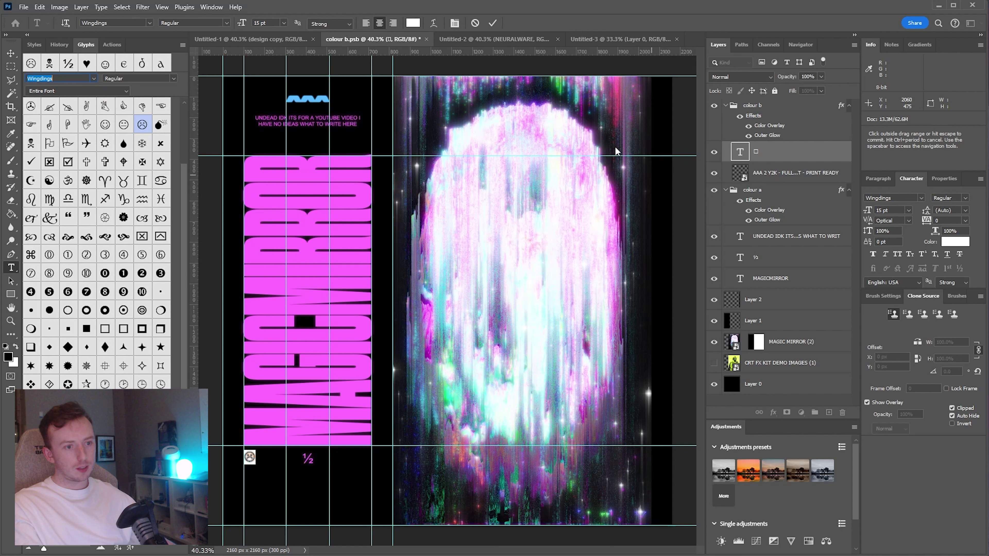
{"action": "type", "text": "Segoe UI Emoji"}
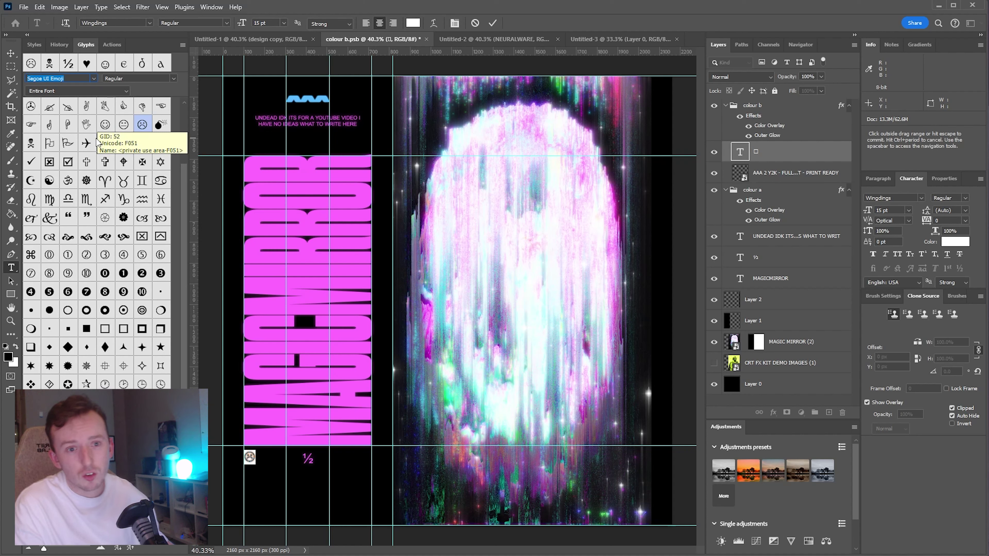
{"action": "left_click", "coordinate": [86, 79]}
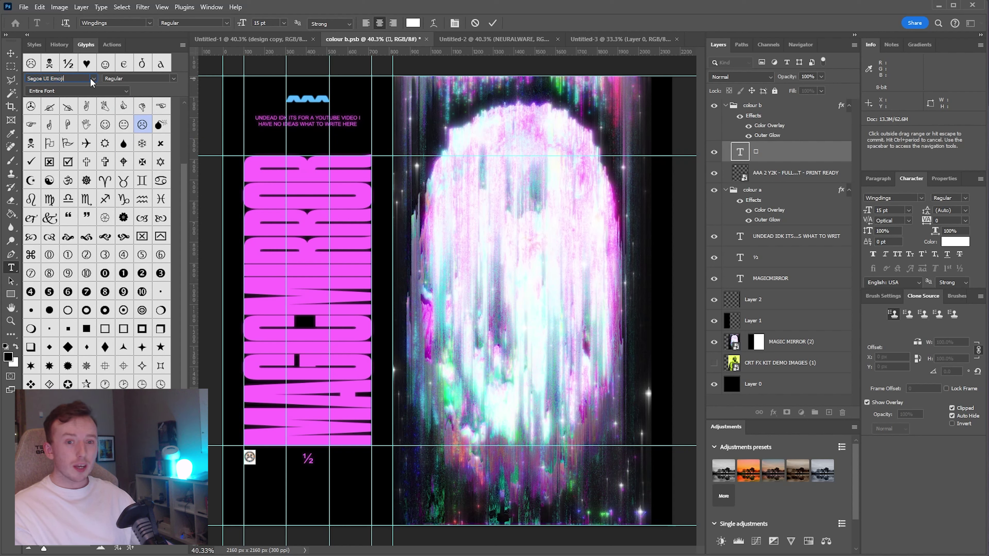
{"action": "key", "text": "Escape"}
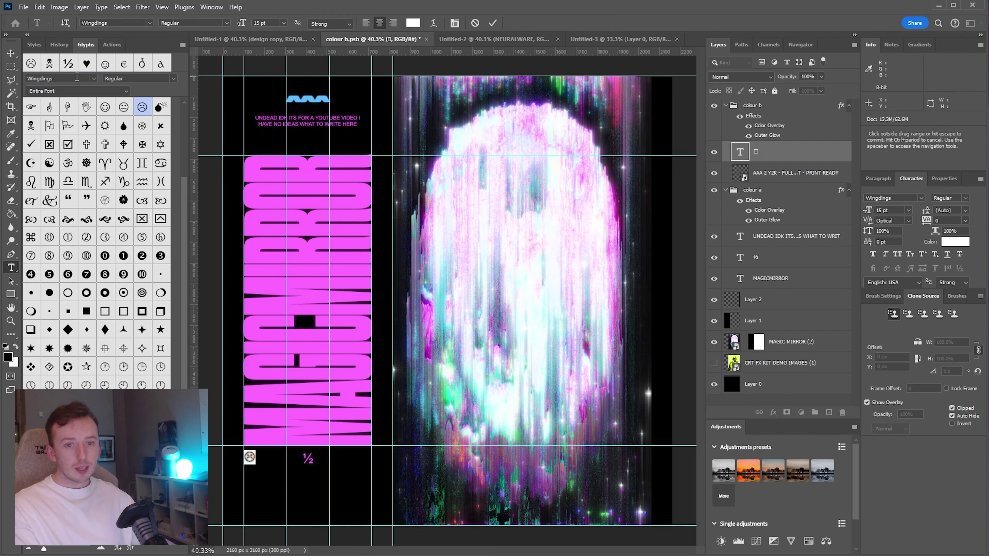
- Replace the sad-face glyph with the sparkles glyph from Segoe UI Emoji and place it between the small paragraph and the title
{"action": "left_click", "coordinate": [769, 153]}
{"action": "double_click", "coordinate": [744, 152]}
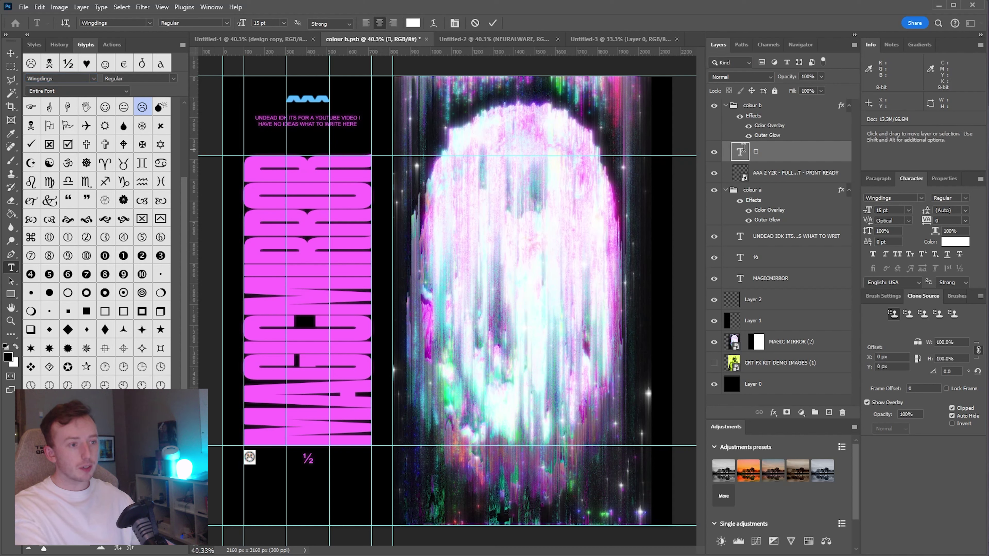
{"action": "key", "text": "BackSpace"}
{"action": "left_click", "coordinate": [408, 258]}
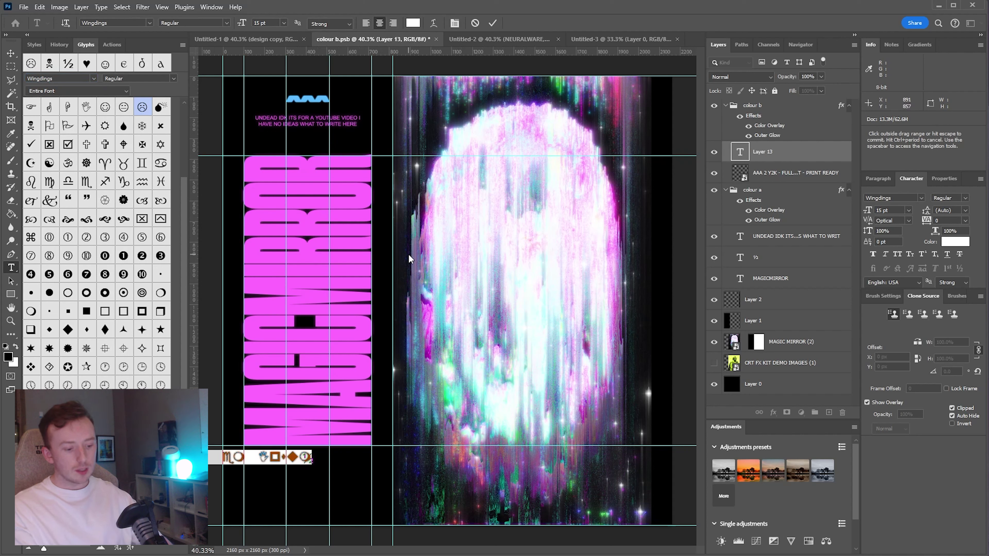
{"action": "key", "text": "BackSpace"}
{"action": "scroll", "coordinate": [131, 272], "scroll_direction": "down", "scroll_amount": 10}
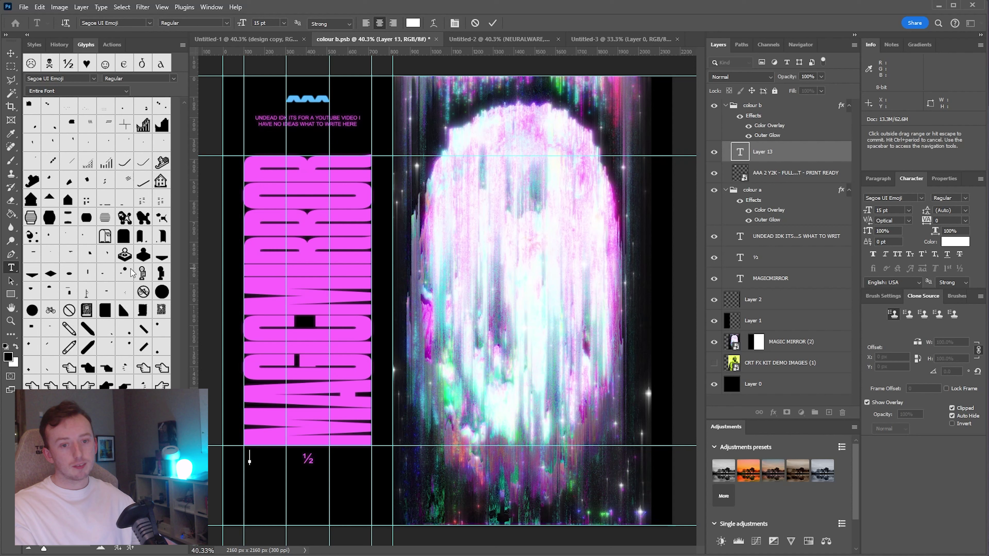
{"action": "scroll", "coordinate": [130, 269], "scroll_direction": "down", "scroll_amount": 5}
{"action": "double_click", "coordinate": [161, 255]}
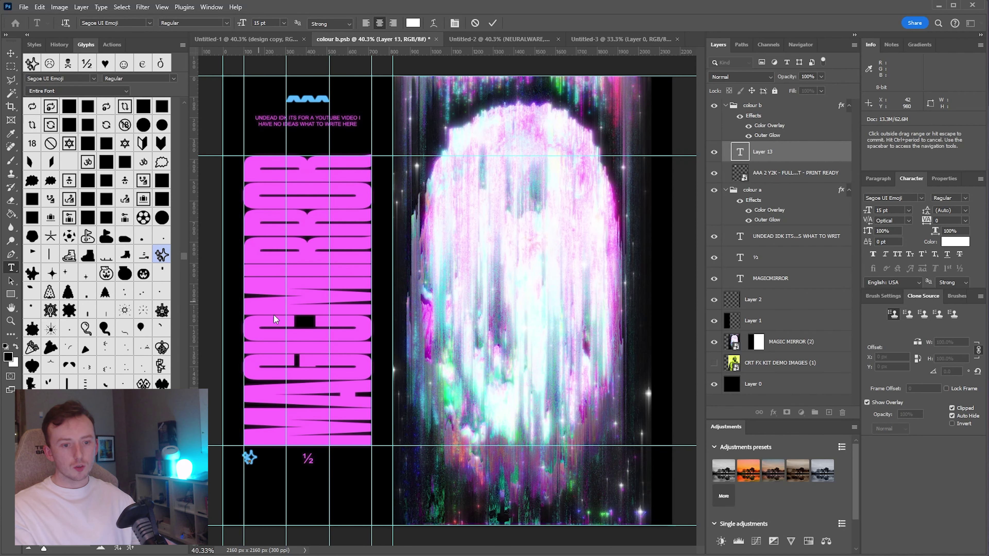
{"action": "left_click", "coordinate": [9, 56]}
{"action": "left_click_drag", "start_coordinate": [410, 217], "coordinate": [404, 210]}
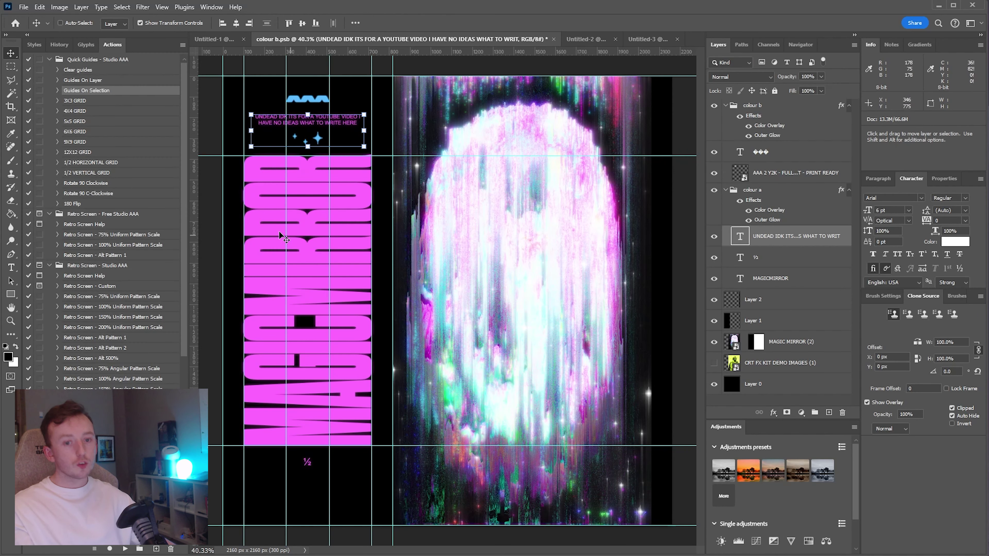
- Rotate the canvas 90° counter-clockwise three times with the Rotate 90 C-Clockwise action so the MAGICMIRROR title reads horizontally
{"action": "left_click", "coordinate": [112, 193]}
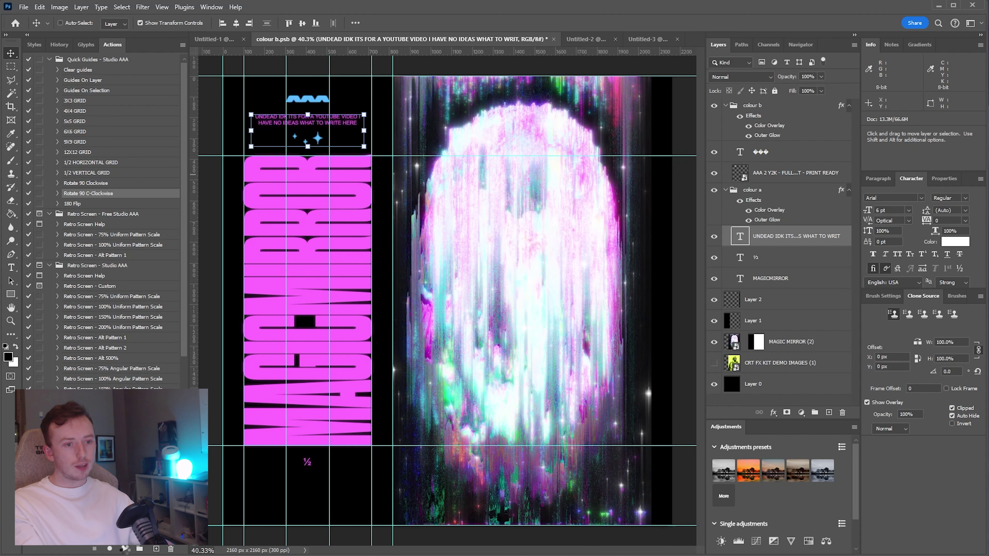
{"action": "left_click", "coordinate": [125, 549]}
{"action": "left_click", "coordinate": [125, 549]}
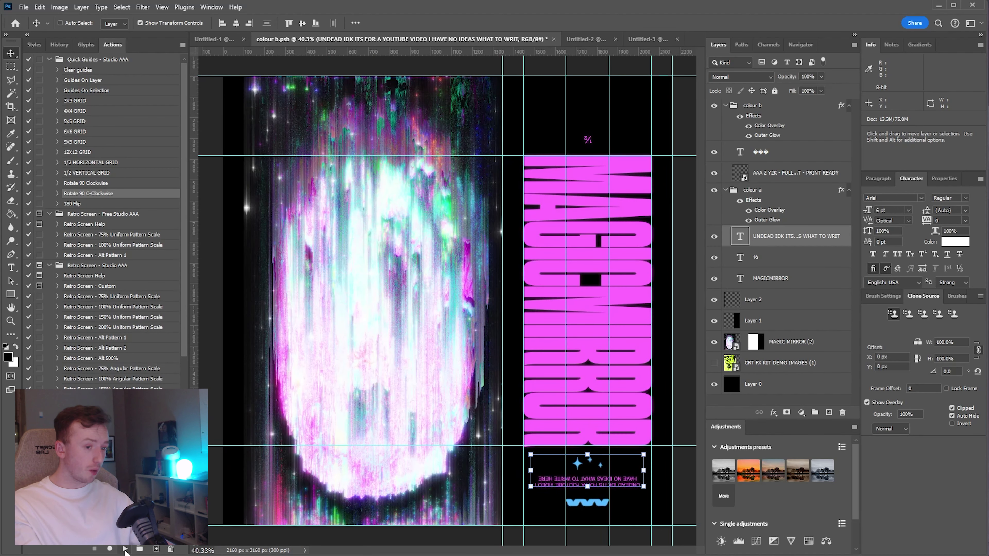
{"action": "left_click", "coordinate": [125, 549]}
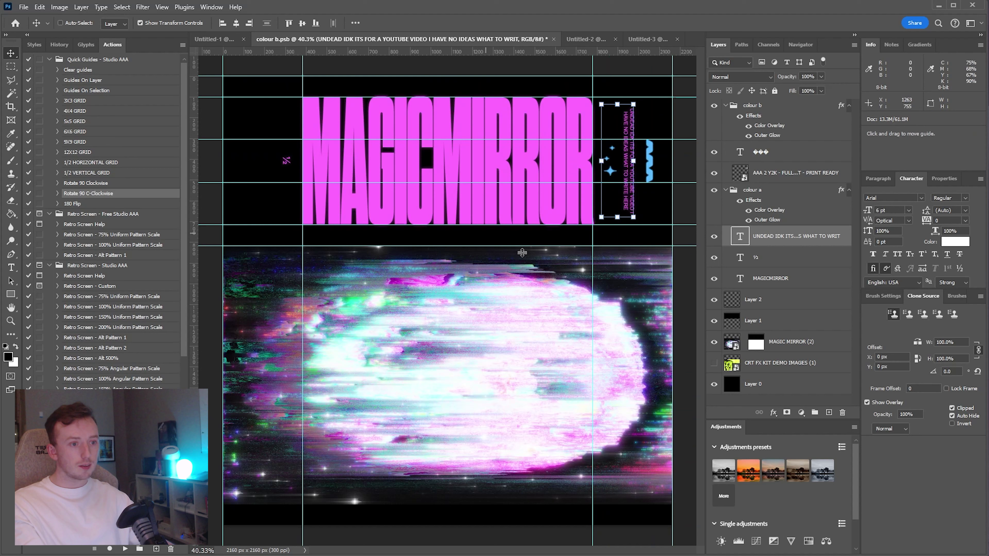
- Duplicate the small paragraph text, rotate the copy by -90° and move it into the black strip between the title and the image
{"action": "left_click", "coordinate": [651, 321]}
{"action": "left_click_drag", "start_coordinate": [661, 160], "coordinate": [498, 423]}
{"action": "left_click", "coordinate": [476, 357]}
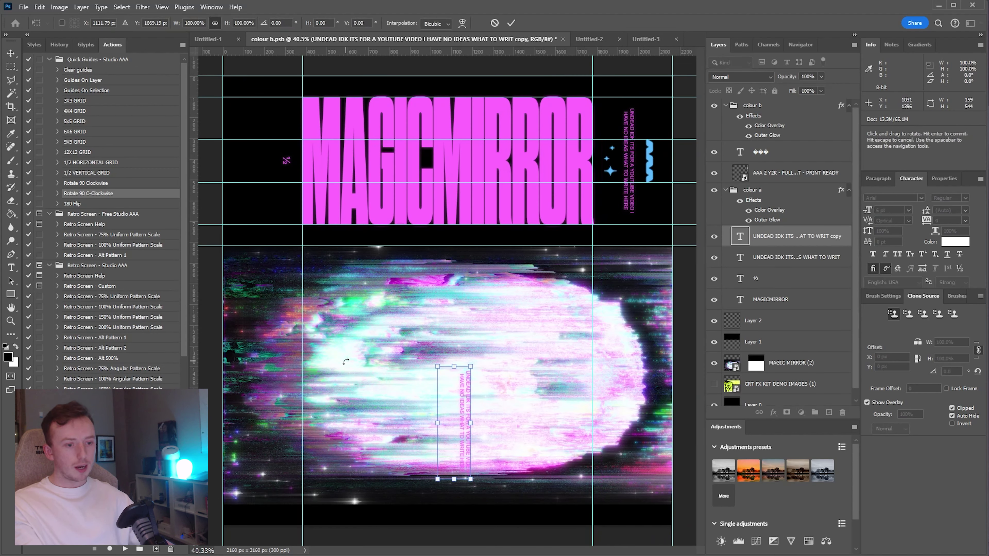
{"action": "left_click_drag", "start_coordinate": [498, 319], "coordinate": [352, 346]}
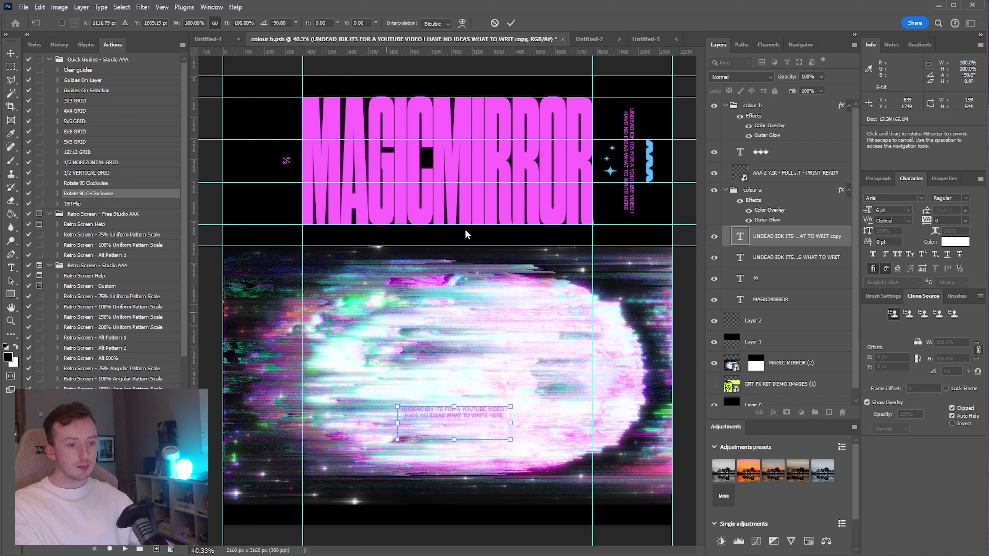
{"action": "key", "text": "Return"}
{"action": "left_click_drag", "start_coordinate": [527, 365], "coordinate": [518, 183]}
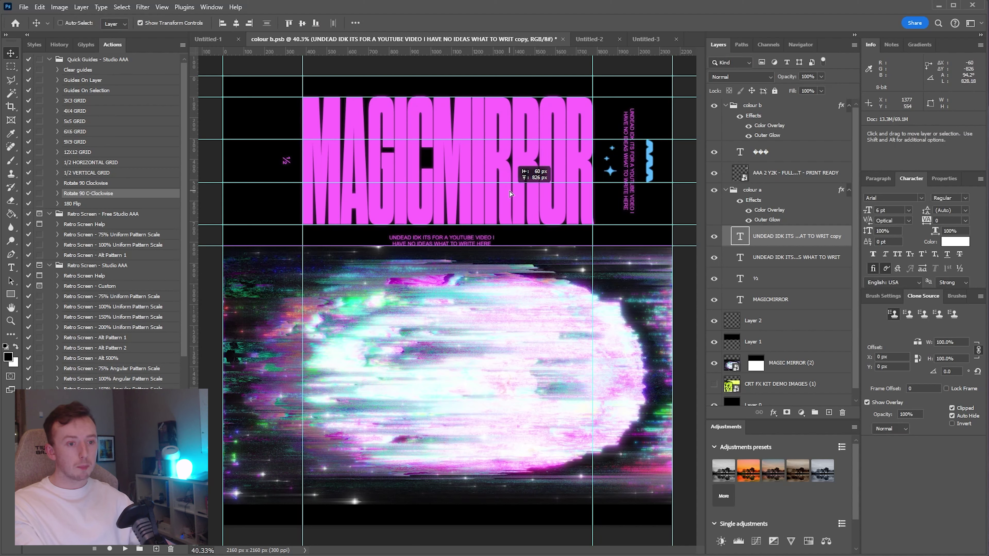
- Widen the copied paragraph's text box, replace its text with "MAGIC MIRROR FROM STUDIOAAA.COM" and fit it within the strip under the title
{"action": "double_click", "coordinate": [448, 236]}
{"action": "left_click_drag", "start_coordinate": [450, 246], "coordinate": [563, 242]}
{"action": "left_click_drag", "start_coordinate": [564, 242], "coordinate": [564, 243]}
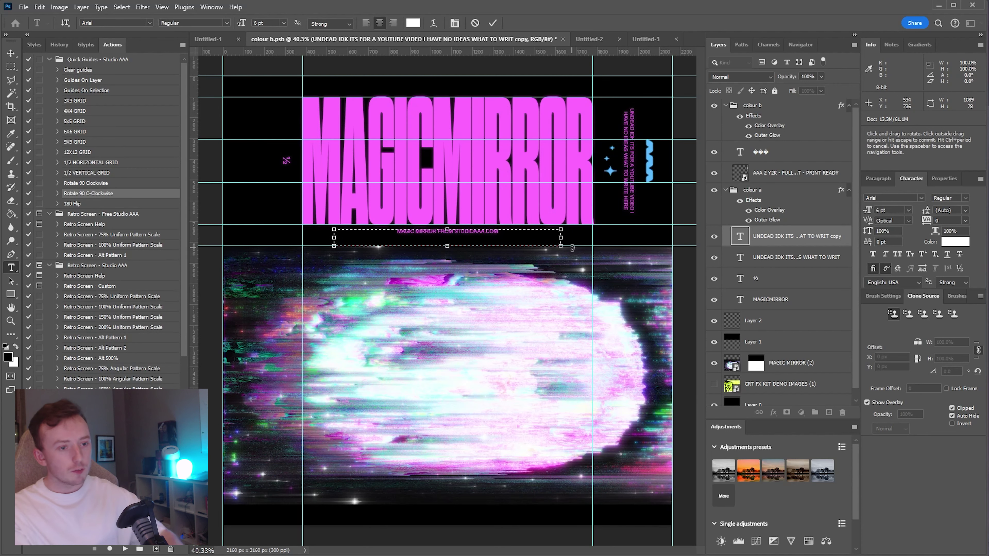
{"action": "left_click", "coordinate": [760, 236]}
{"action": "key", "text": "v"}
{"action": "double_click", "coordinate": [448, 231]}
{"action": "scroll", "coordinate": [436, 238], "scroll_direction": "up", "scroll_amount": 3}
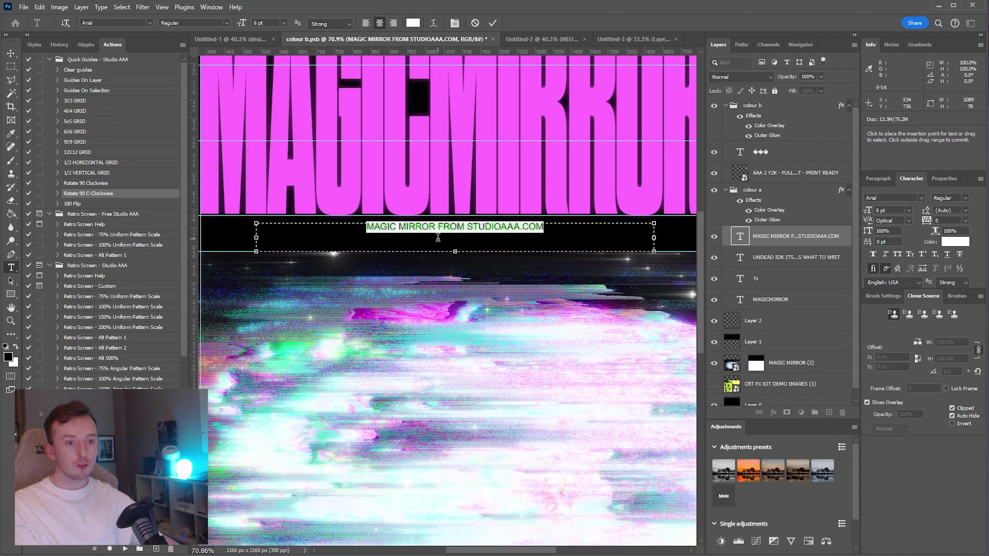
{"action": "left_click_drag", "start_coordinate": [455, 252], "coordinate": [456, 251]}
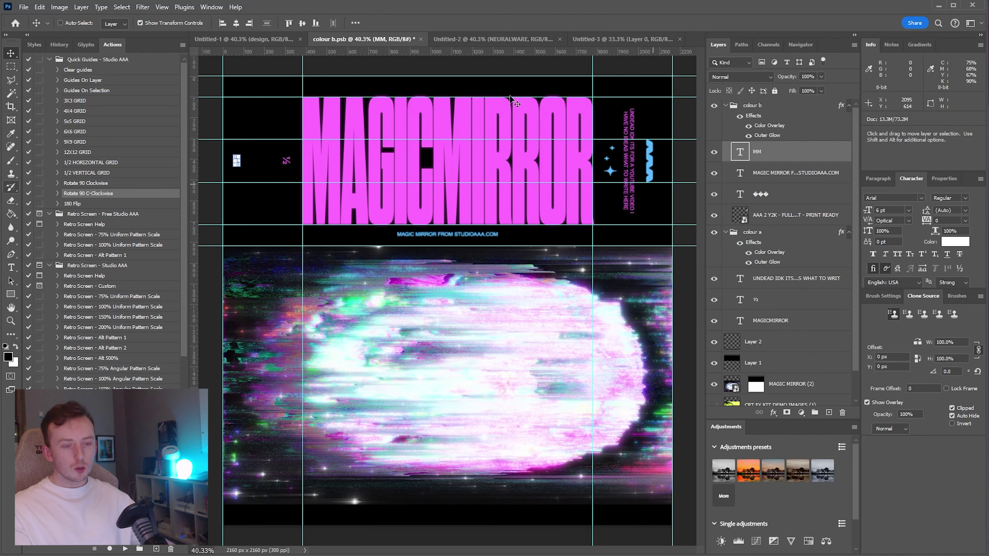
- Rotate the canvas 90° counter-clockwise and position the MM text and a duplicate of it on opposite sides of the ½ glyph
{"action": "left_click", "coordinate": [126, 550]}
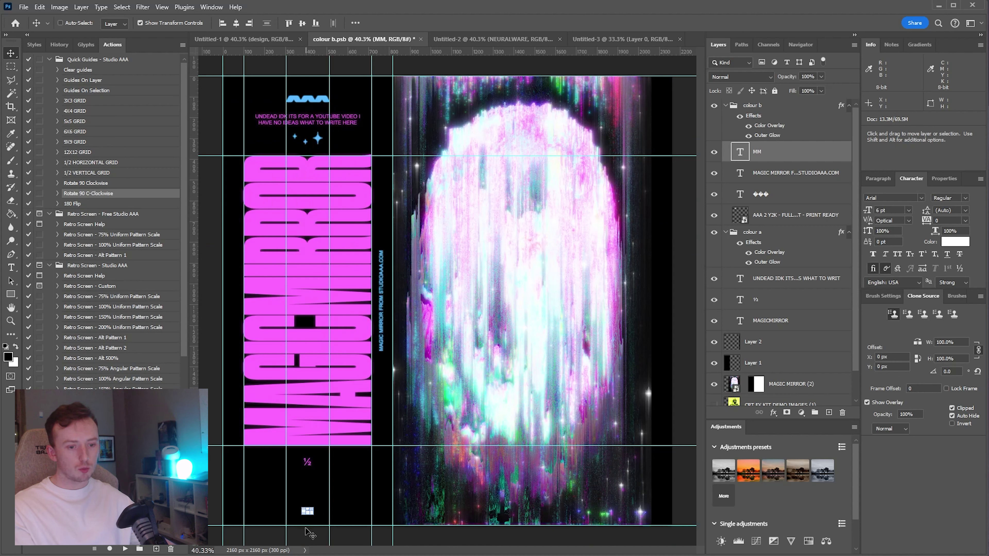
{"action": "left_click_drag", "start_coordinate": [309, 539], "coordinate": [382, 488]}
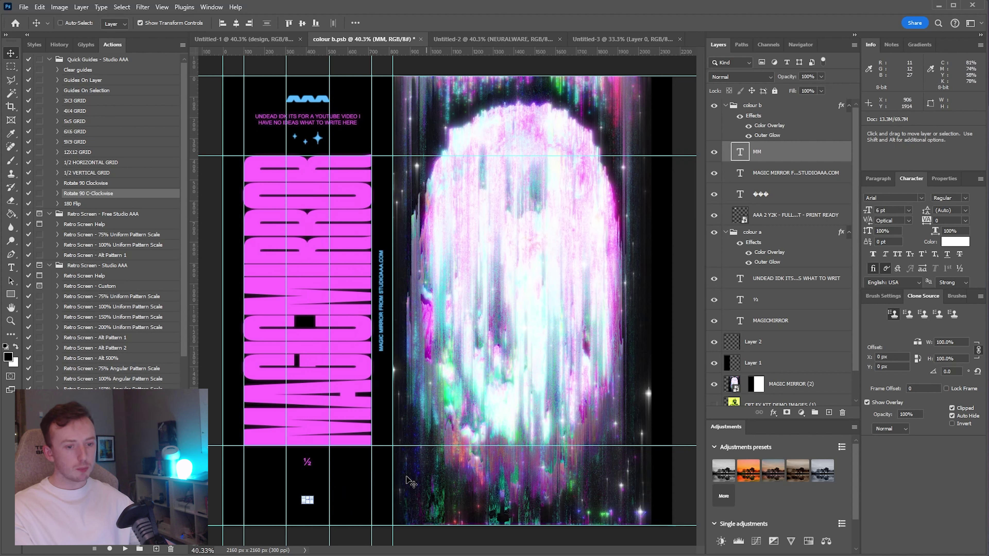
{"action": "left_click_drag", "start_coordinate": [502, 472], "coordinate": [350, 471]}
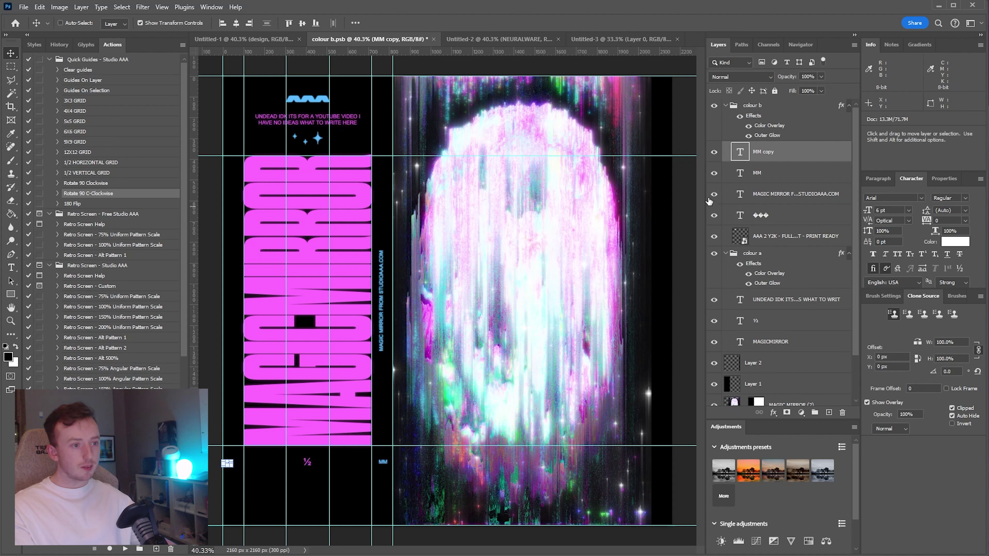
- Change the copied MM text to "24", line it up level with the ½ glyph and select it together with the MM layer
{"action": "double_click", "coordinate": [741, 153]}
{"action": "type", "text": "2"}
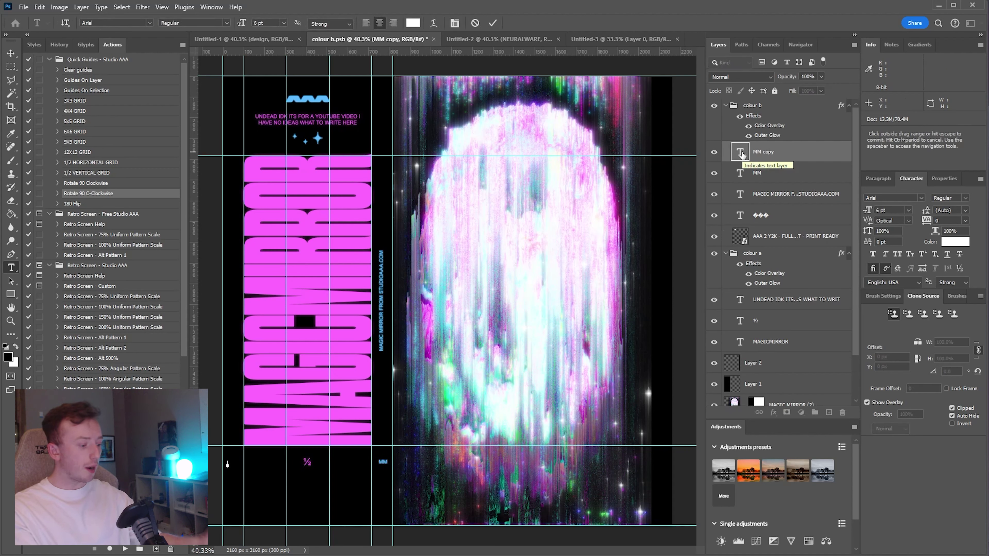
{"action": "type", "text": "24"}
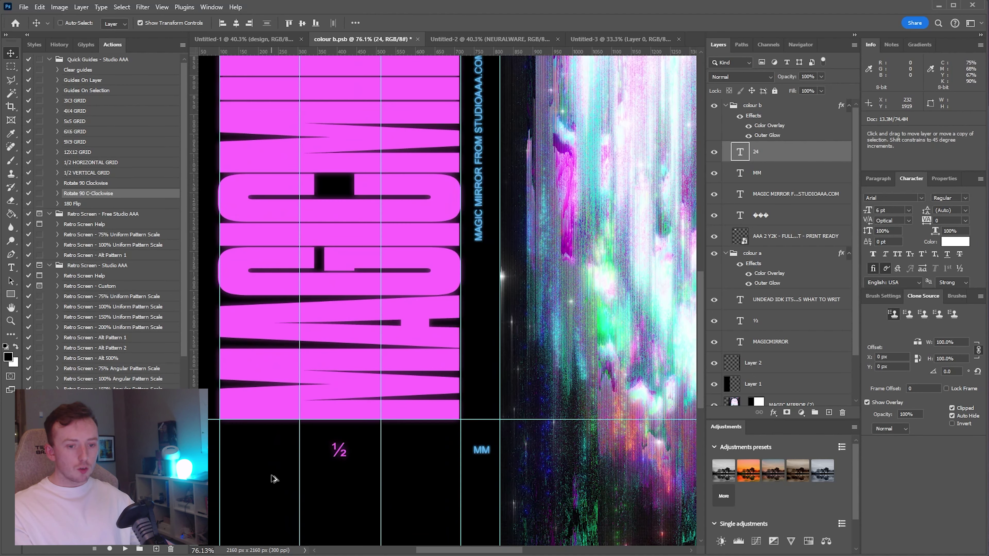
{"action": "scroll", "coordinate": [271, 476], "scroll_direction": "up", "scroll_amount": 2}
{"action": "left_click_drag", "start_coordinate": [272, 468], "coordinate": [364, 402]}
{"action": "left_click", "coordinate": [795, 175], "text": "shift"}
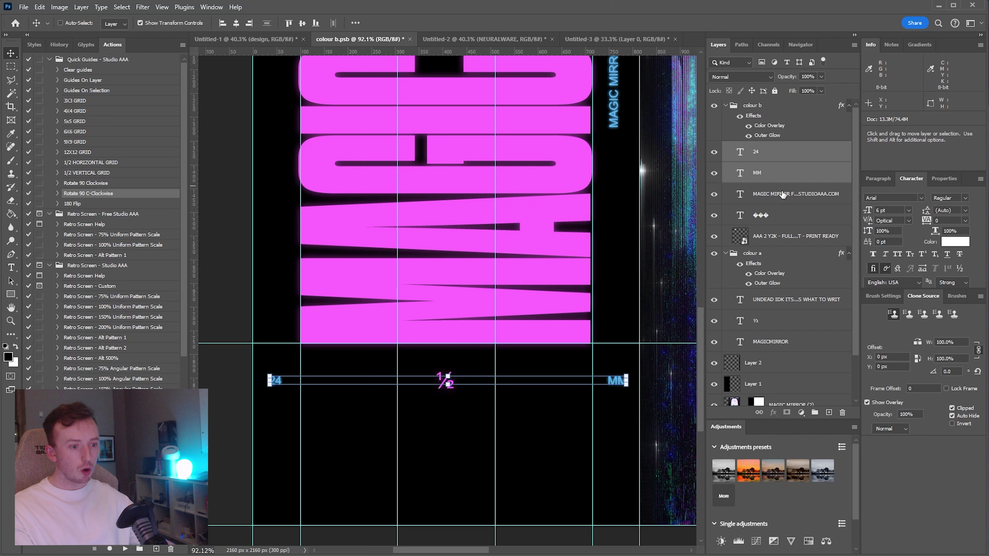
- Nudge the 24 and MM texts slightly to the left to even their spacing around the ½ glyph
{"action": "key", "text": "Left"}
{"action": "key", "text": "Left"}
{"action": "key", "text": "Left"}
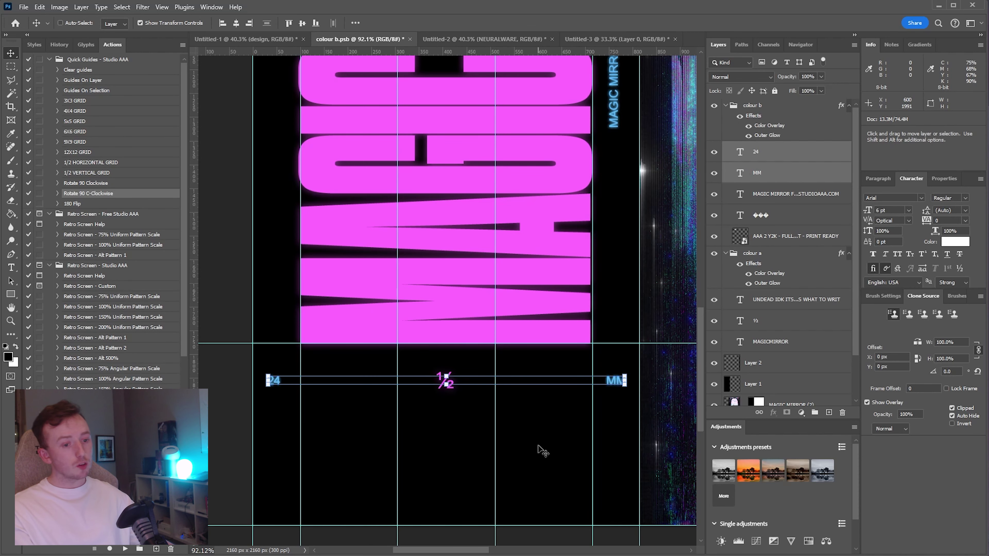
{"action": "left_click", "coordinate": [794, 194]}
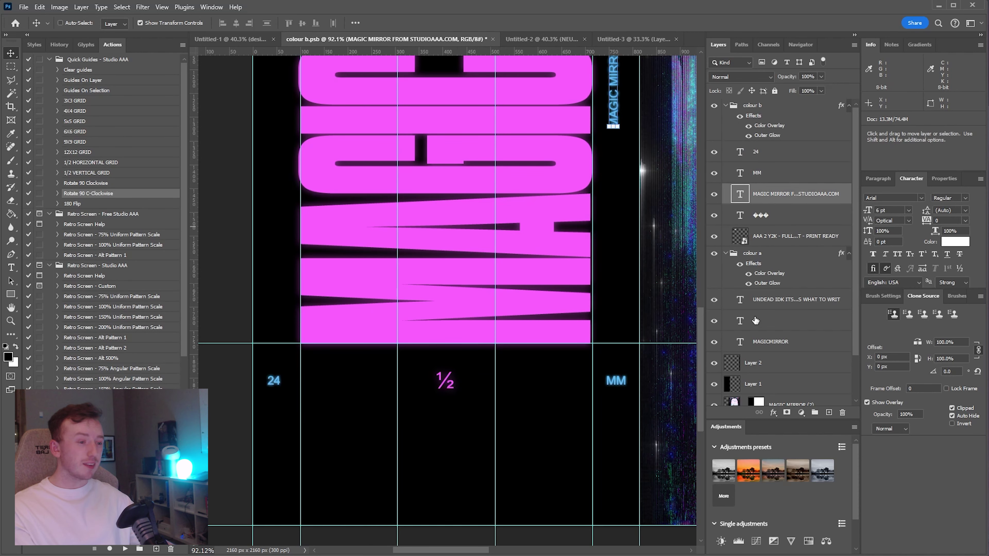
- Duplicate the ½ glyph, place the copy below the original and replace its character with the © glyph
{"action": "left_click", "coordinate": [756, 321]}
{"action": "scroll", "coordinate": [530, 404], "scroll_direction": "down", "scroll_amount": 2}
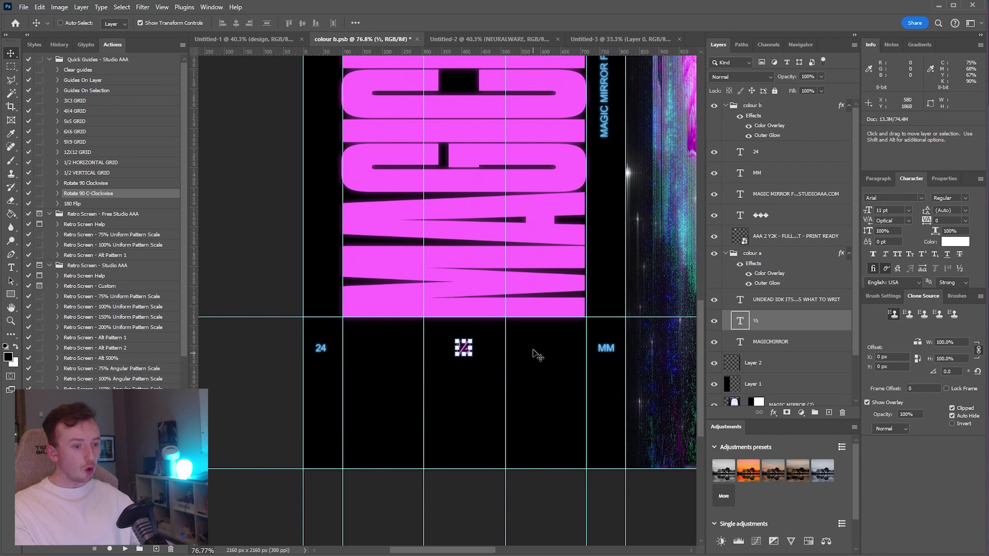
{"action": "left_click_drag", "start_coordinate": [537, 348], "coordinate": [532, 404]}
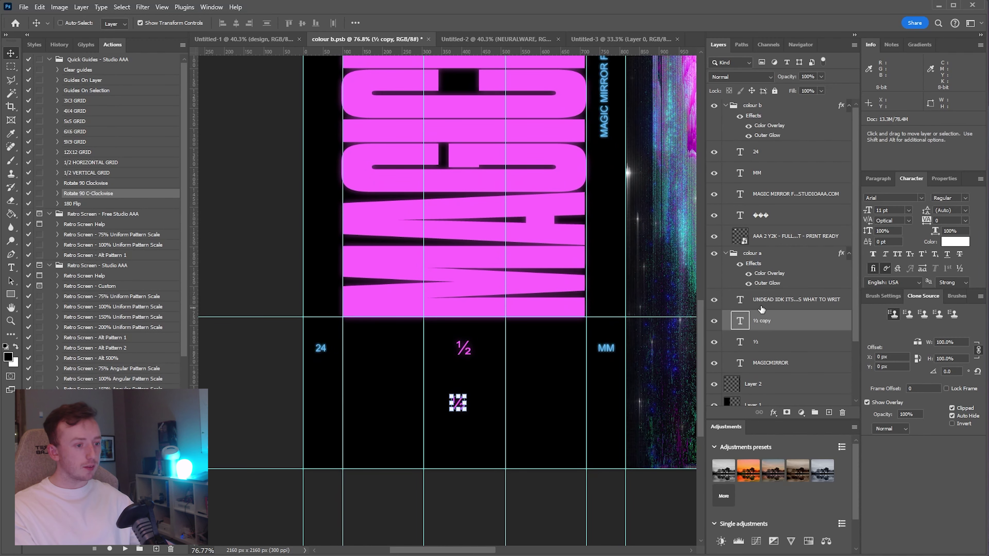
{"action": "double_click", "coordinate": [739, 322]}
{"action": "left_click", "coordinate": [91, 50]}
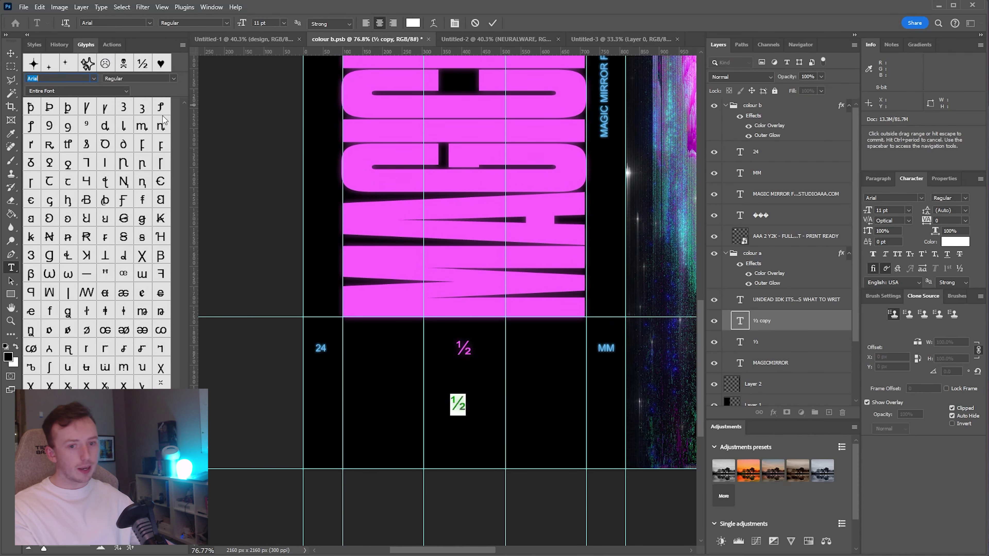
{"action": "scroll", "coordinate": [109, 202], "scroll_direction": "down", "scroll_amount": 1}
{"action": "scroll", "coordinate": [110, 206], "scroll_direction": "down", "scroll_amount": 10}
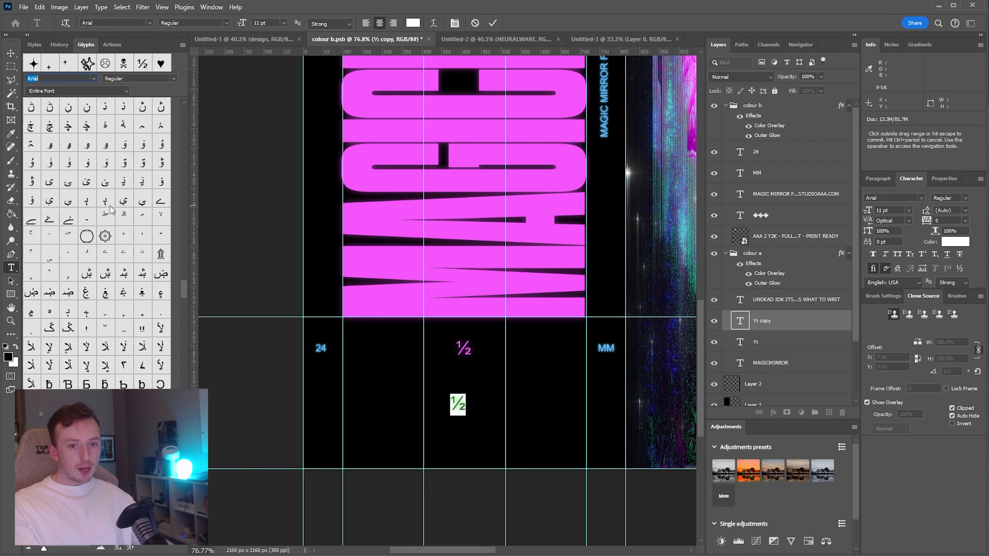
{"action": "scroll", "coordinate": [109, 206], "scroll_direction": "up", "scroll_amount": 15}
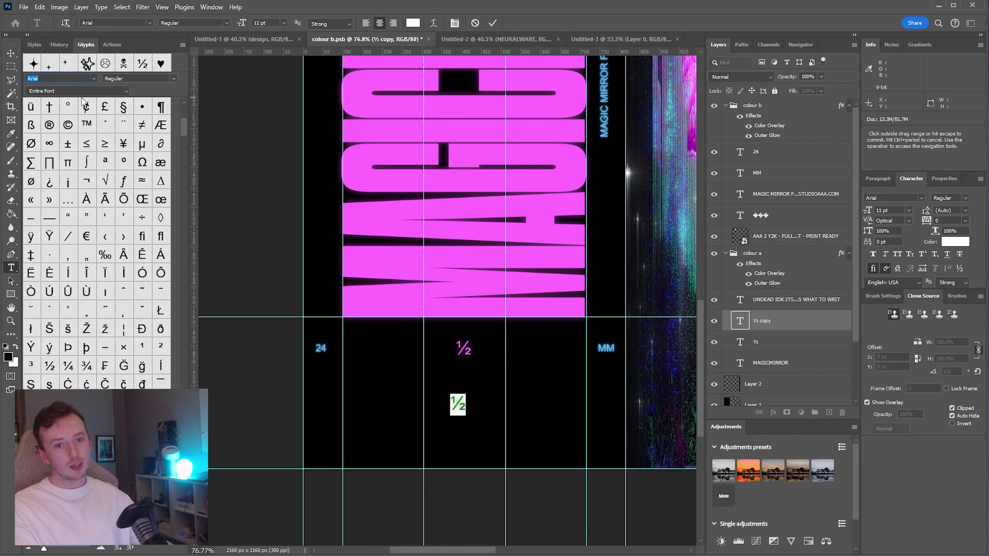
{"action": "double_click", "coordinate": [72, 117]}
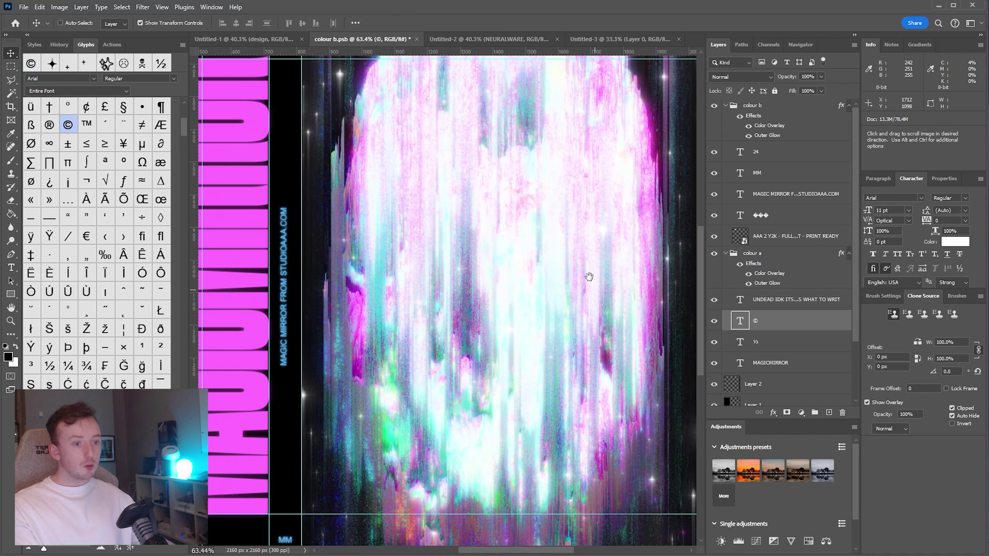
- Add a new Lorem Ipsum text layer over the image and set its font to RS Raine Thick
{"action": "left_click_drag", "start_coordinate": [589, 277], "coordinate": [577, 317]}
{"action": "scroll", "coordinate": [578, 317], "scroll_direction": "down", "scroll_amount": 3}
{"action": "left_click", "coordinate": [489, 285]}
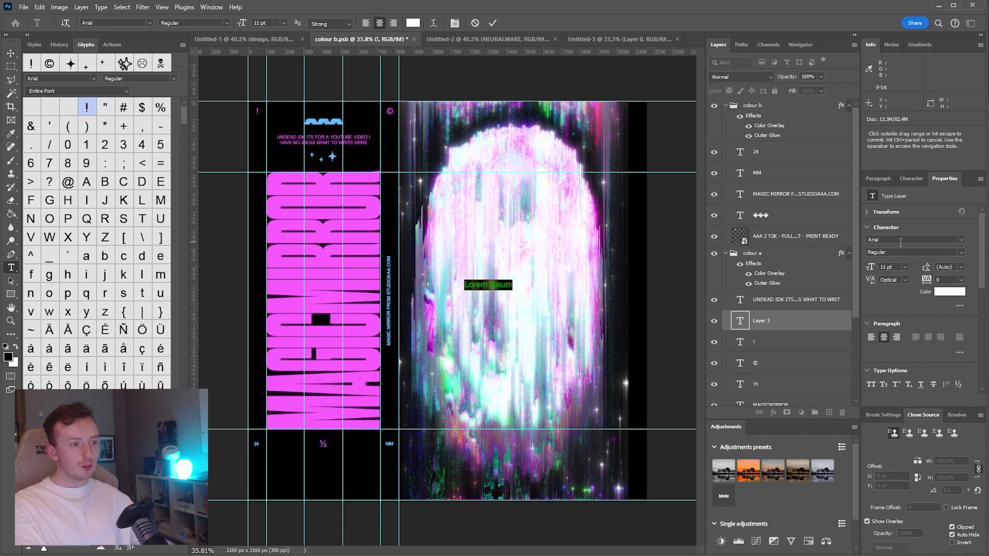
{"action": "type", "text": "rs"}
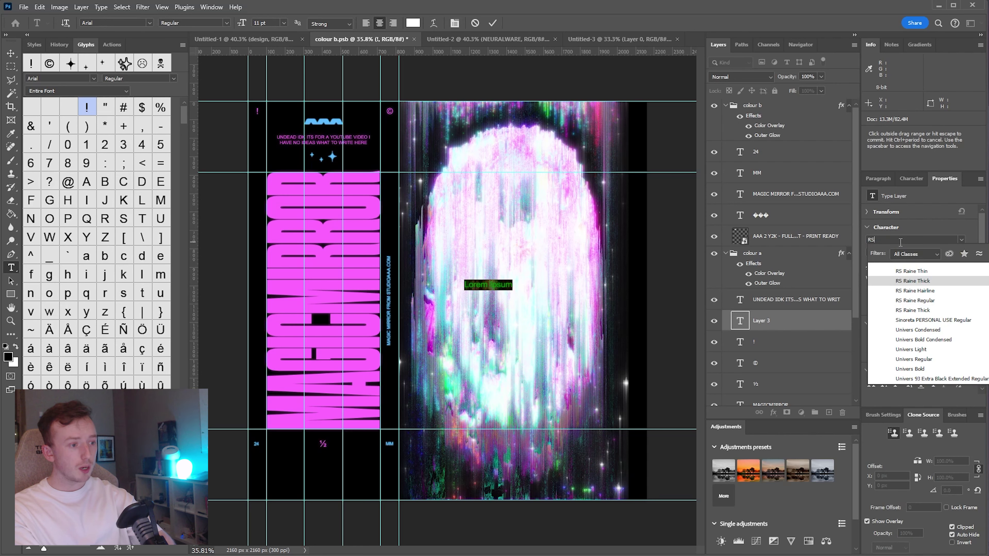
{"action": "left_click", "coordinate": [941, 285]}
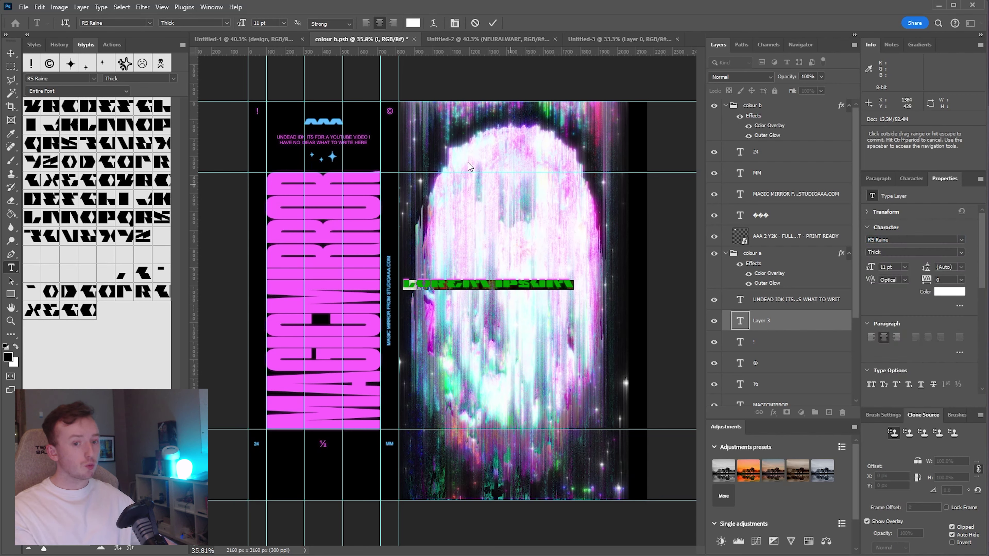
- Shift the Lorem Ipsum text slightly down on the image and rotate it by -90°
{"action": "left_click", "coordinate": [9, 55]}
{"action": "left_click_drag", "start_coordinate": [558, 227], "coordinate": [569, 247]}
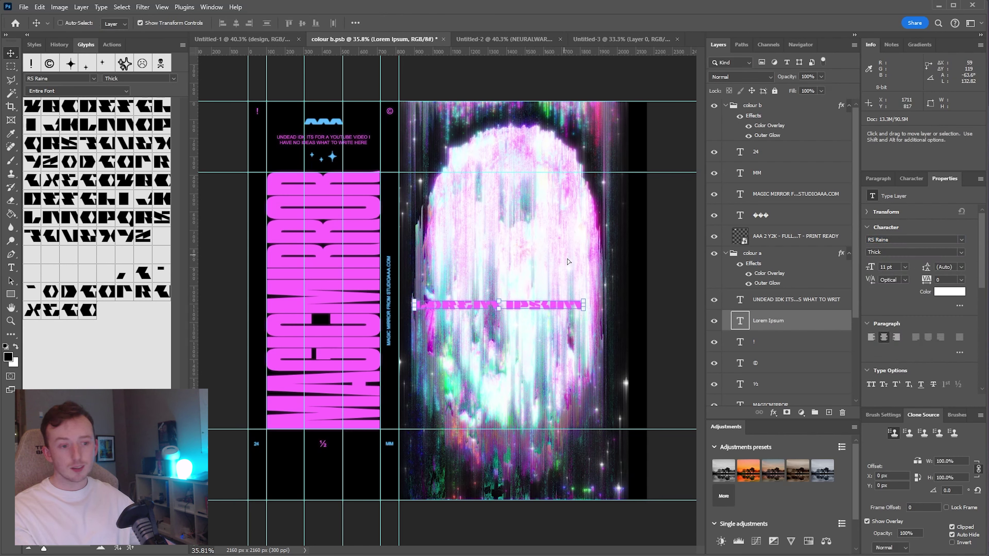
{"action": "key", "text": "ctrl+t"}
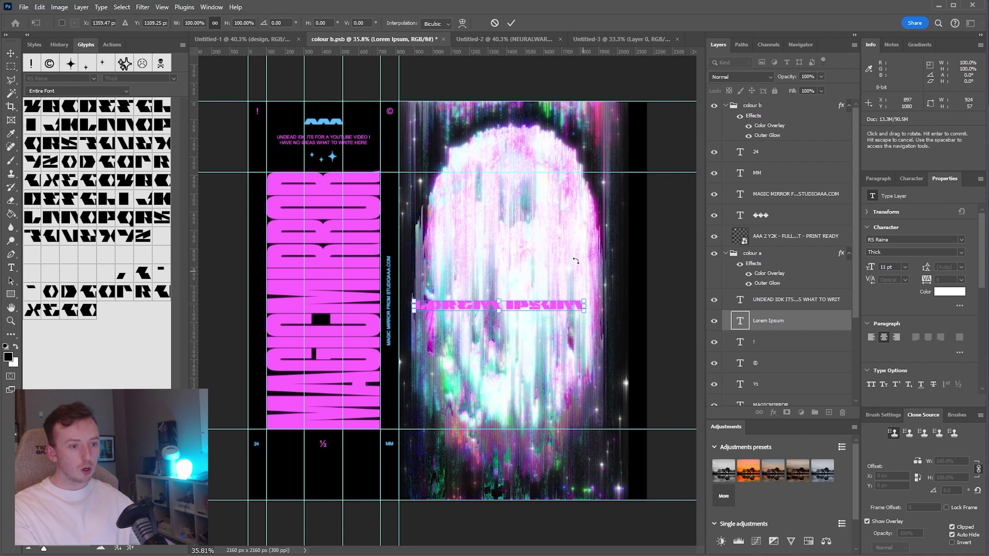
{"action": "left_click_drag", "start_coordinate": [605, 271], "coordinate": [448, 191]}
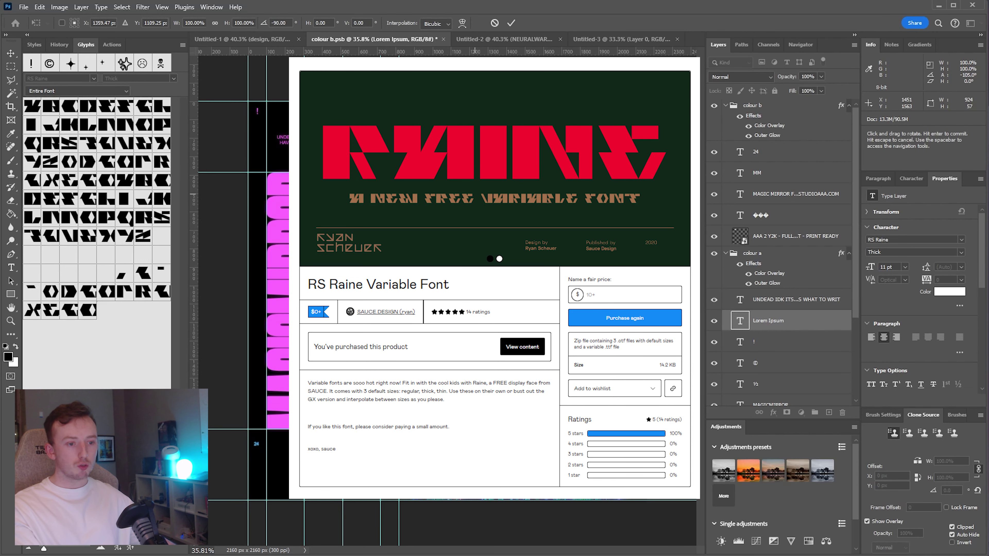
{"action": "left_click", "coordinate": [511, 24]}
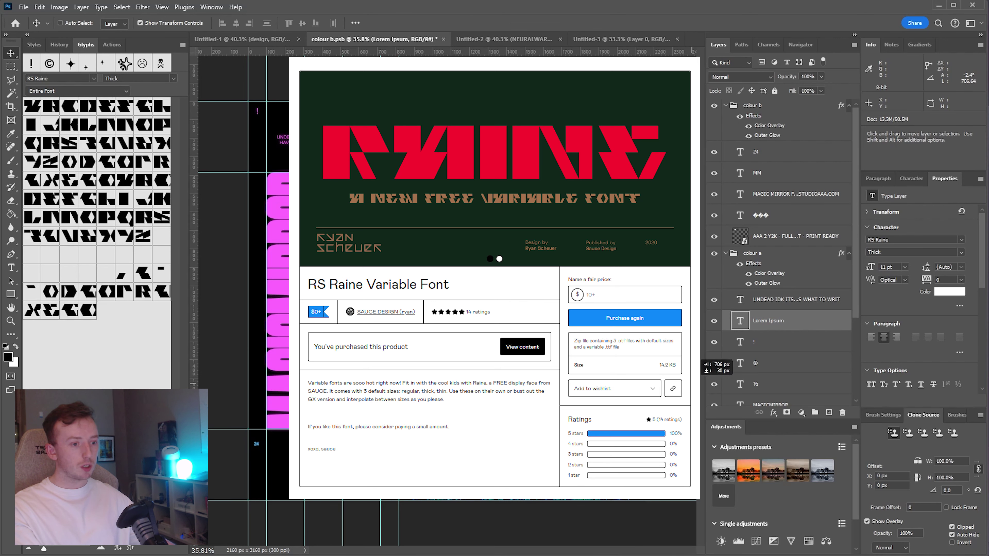
- Place the rotated text in the black strip right of the image, inside the colour b group, and centre it vertically on the canvas
{"action": "left_click_drag", "start_coordinate": [774, 118], "coordinate": [773, 121]}
{"action": "left_click", "coordinate": [355, 23]}
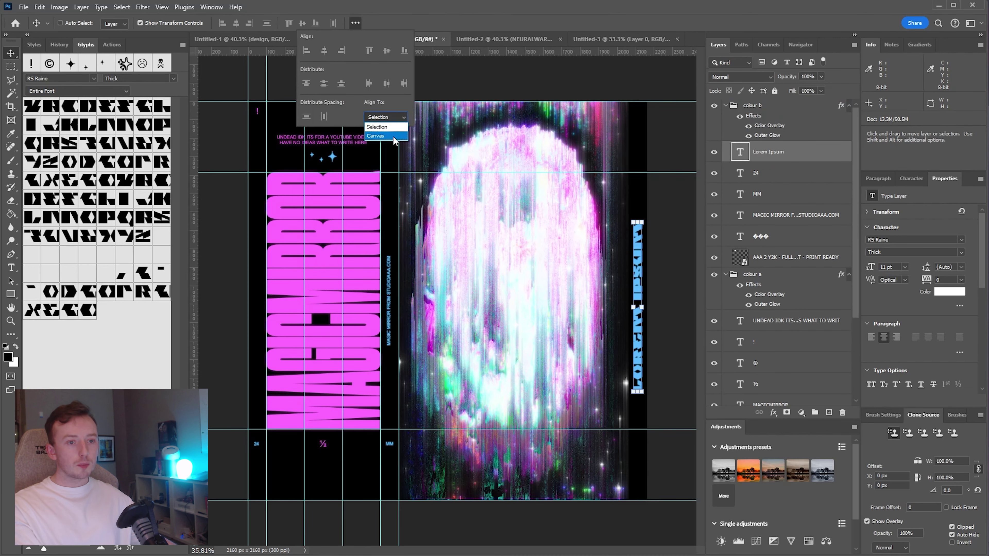
{"action": "left_click", "coordinate": [387, 51]}
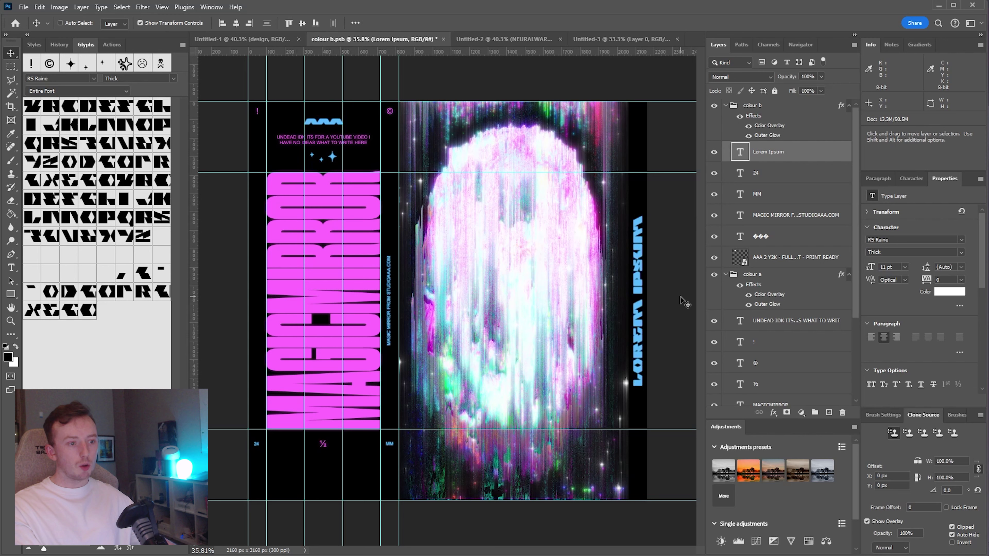
- Replace the Lorem Ipsum text in the strip right of the image with "MAGICMIRROR"
{"action": "double_click", "coordinate": [741, 152]}
{"action": "type", "text": "MAGICMIRROR"}
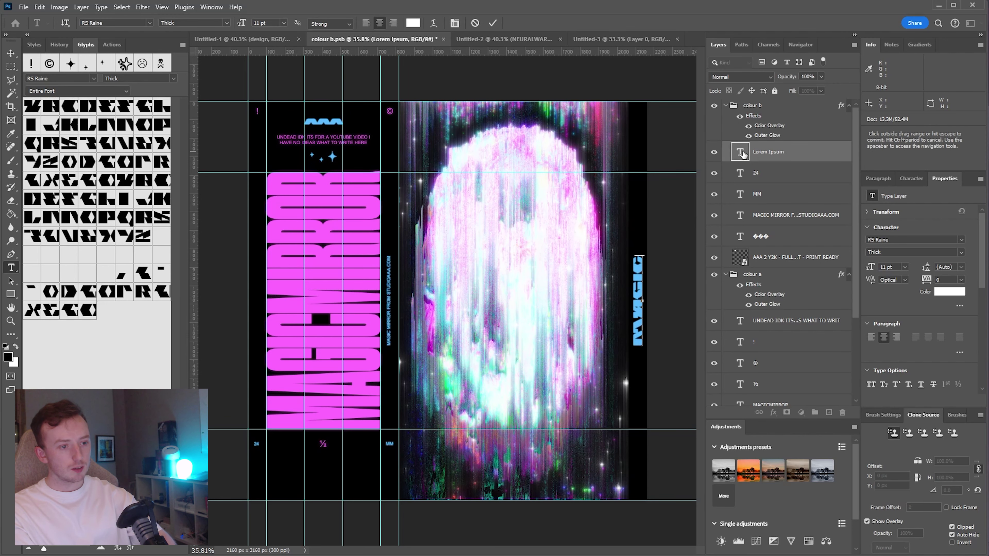
{"action": "key", "text": "Escape"}
- Draw a filled rectangular bar at the bottom of the title column, below the ½ glyph
{"action": "key", "text": "u"}
{"action": "left_click_drag", "start_coordinate": [291, 486], "coordinate": [354, 516]}
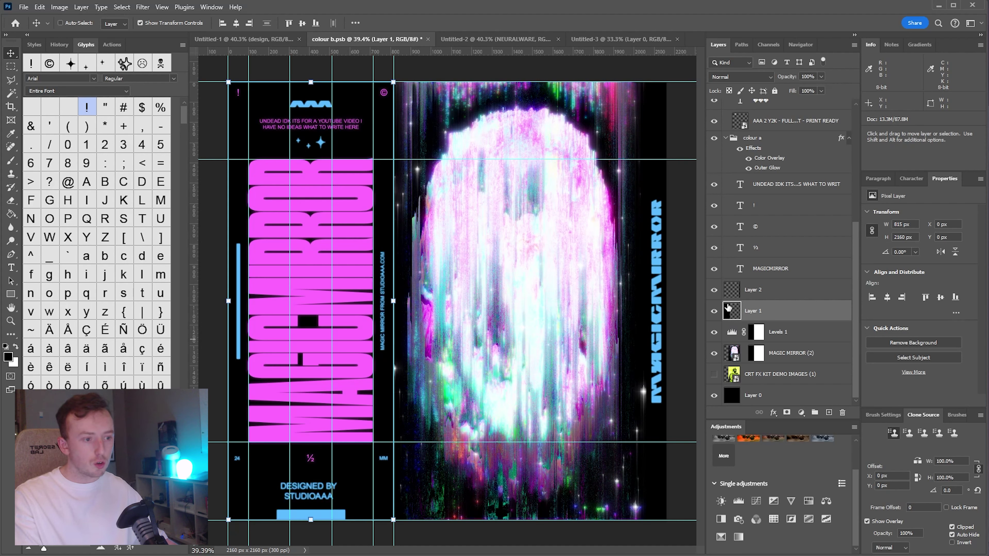
- Select the contents of Layer 1 and Layer 2, fill them with a #f1d2fa solid colour fill layer and move it above Layer 2
{"action": "left_click", "coordinate": [733, 314], "text": "ctrl"}
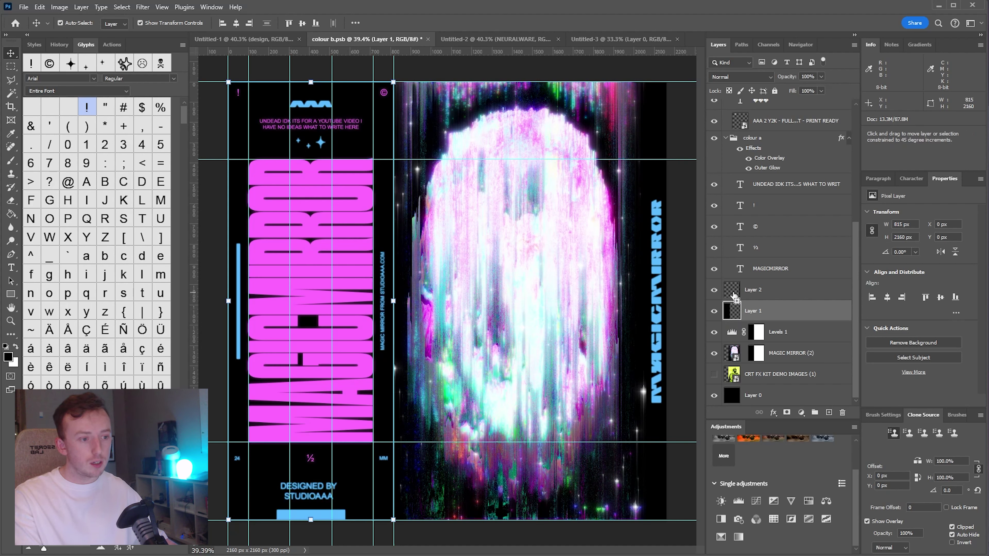
{"action": "left_click_drag", "start_coordinate": [734, 296], "coordinate": [734, 298]}
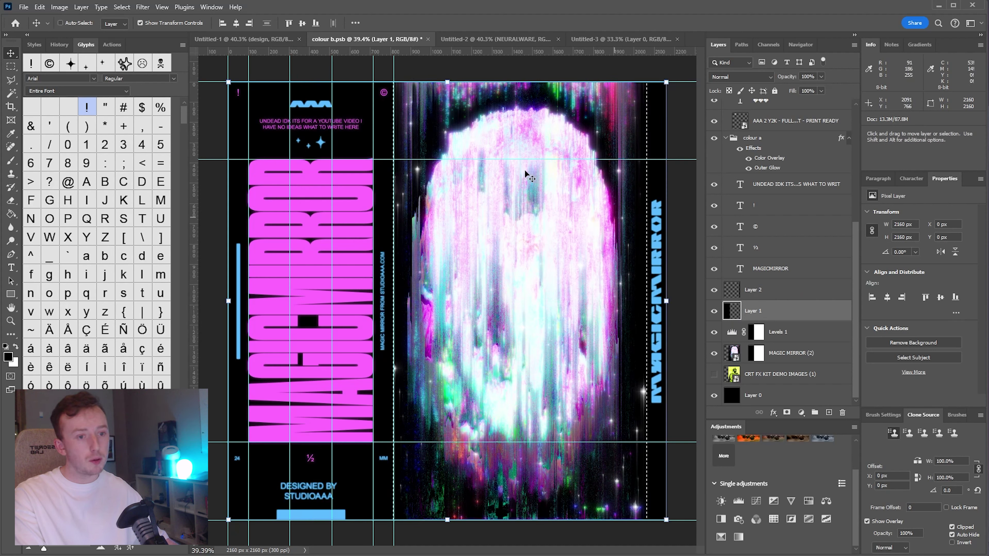
{"action": "left_click", "coordinate": [81, 7]}
{"action": "mouse_move", "coordinate": [117, 134]}
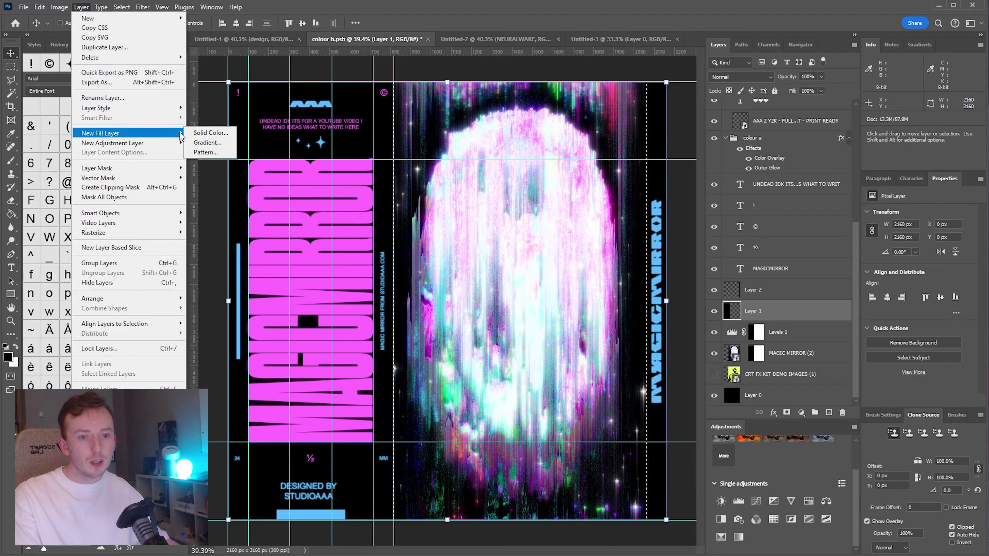
{"action": "left_click", "coordinate": [212, 134]}
{"action": "left_click", "coordinate": [532, 344]}
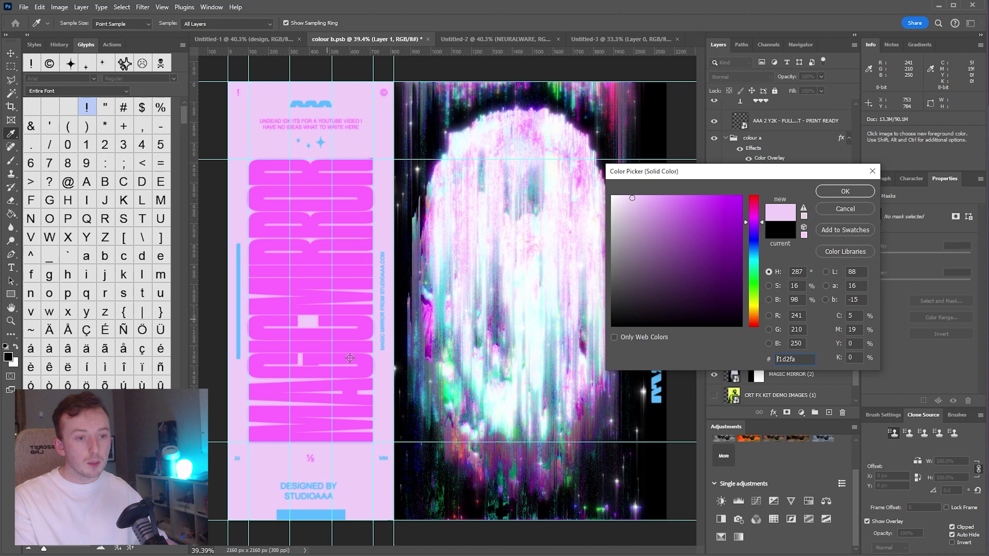
{"action": "left_click", "coordinate": [841, 193]}
{"action": "left_click_drag", "start_coordinate": [781, 306], "coordinate": [782, 282]}
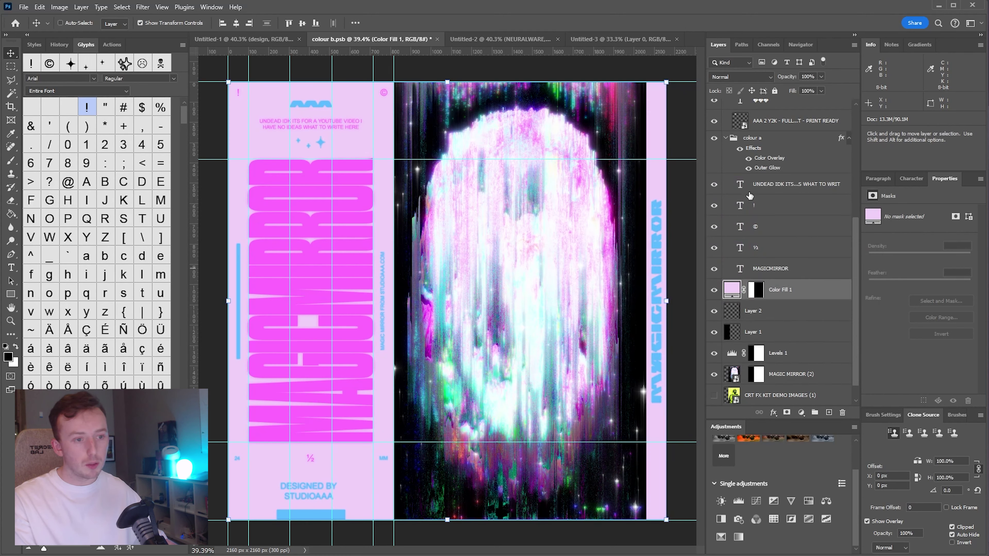
- Test paler fill colours sampled from the image for the side strips and set the fill to black
{"action": "double_click", "coordinate": [732, 292]}
{"action": "left_click_drag", "start_coordinate": [633, 292], "coordinate": [691, 226]}
{"action": "left_click", "coordinate": [481, 156]}
{"action": "left_click", "coordinate": [494, 138]}
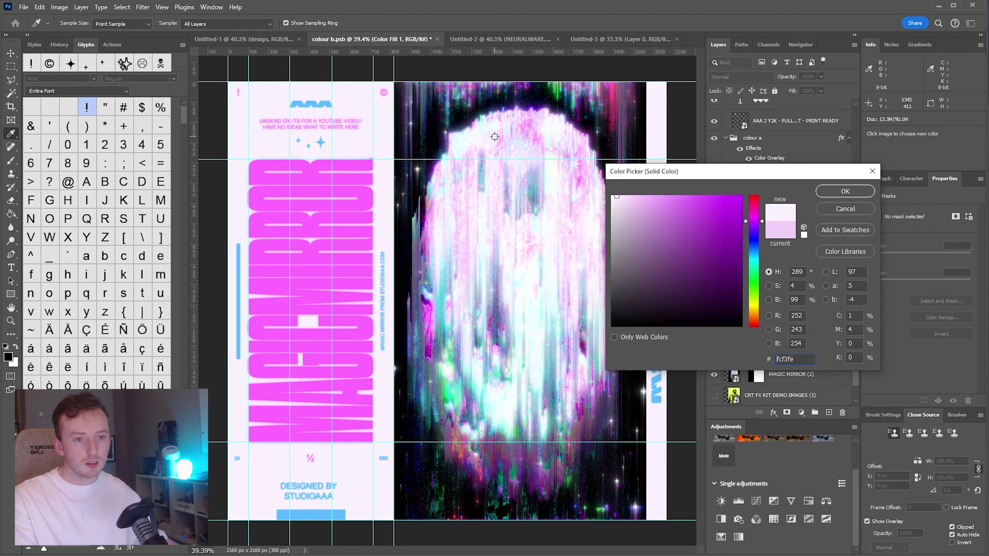
{"action": "left_click", "coordinate": [506, 145]}
{"action": "left_click_drag", "start_coordinate": [593, 111], "coordinate": [612, 99]}
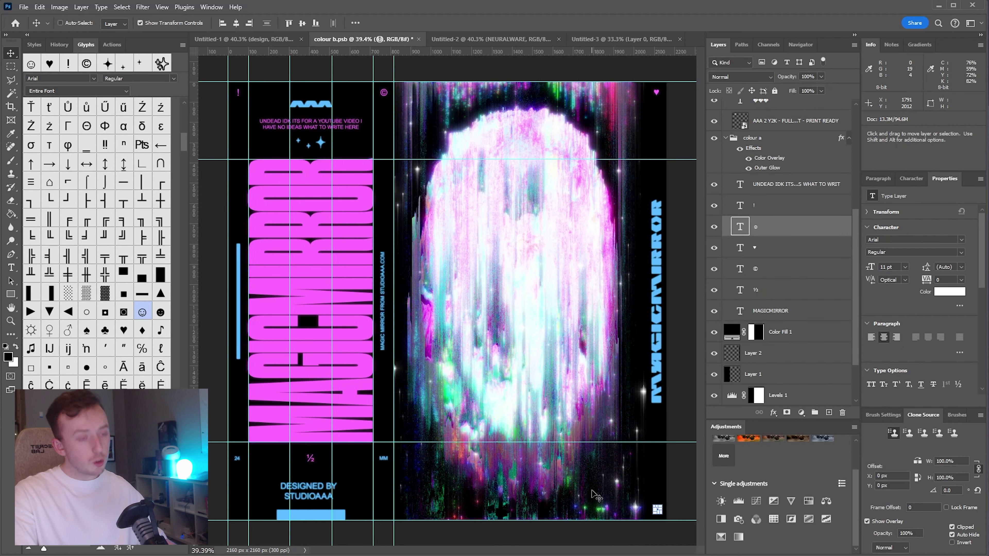
- Save and close colour b.psb and duplicate the design layer in the main document
{"action": "key", "text": "ctrl+s"}
{"action": "left_click", "coordinate": [415, 39]}
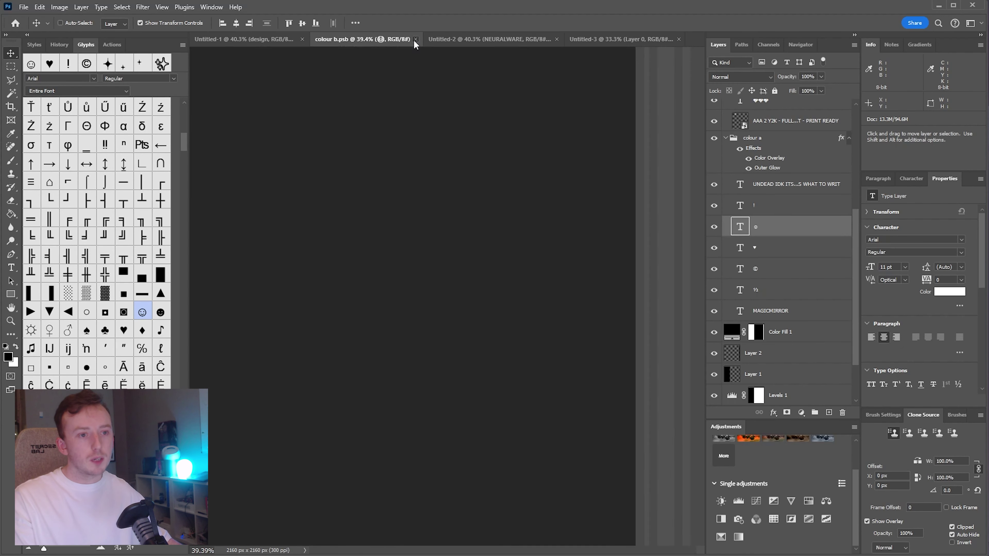
{"action": "left_click_drag", "start_coordinate": [799, 364], "coordinate": [828, 412]}
- Apply a Gaussian Blur to the design copy and set its blend mode to Screen
{"action": "left_click", "coordinate": [142, 7]}
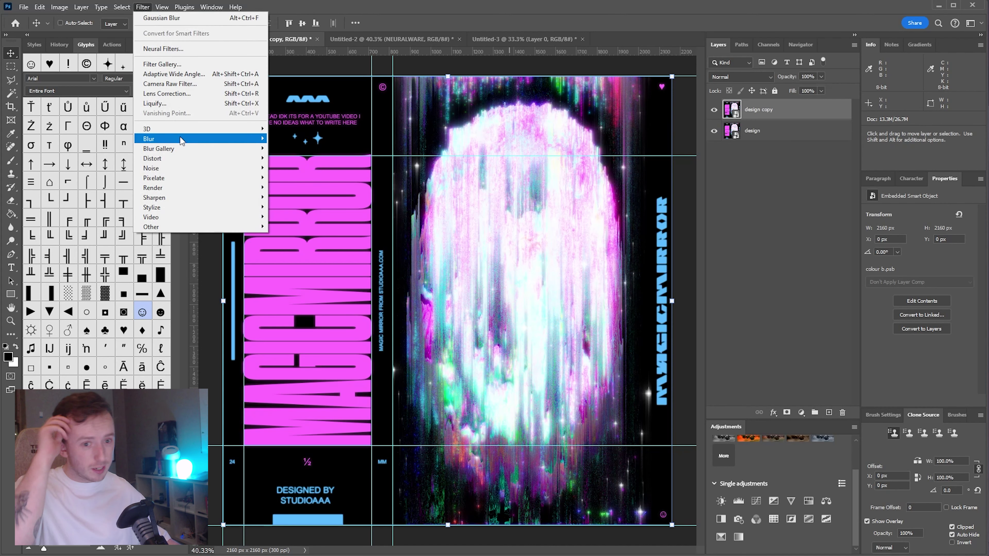
{"action": "mouse_move", "coordinate": [210, 137]}
{"action": "left_click", "coordinate": [290, 178]}
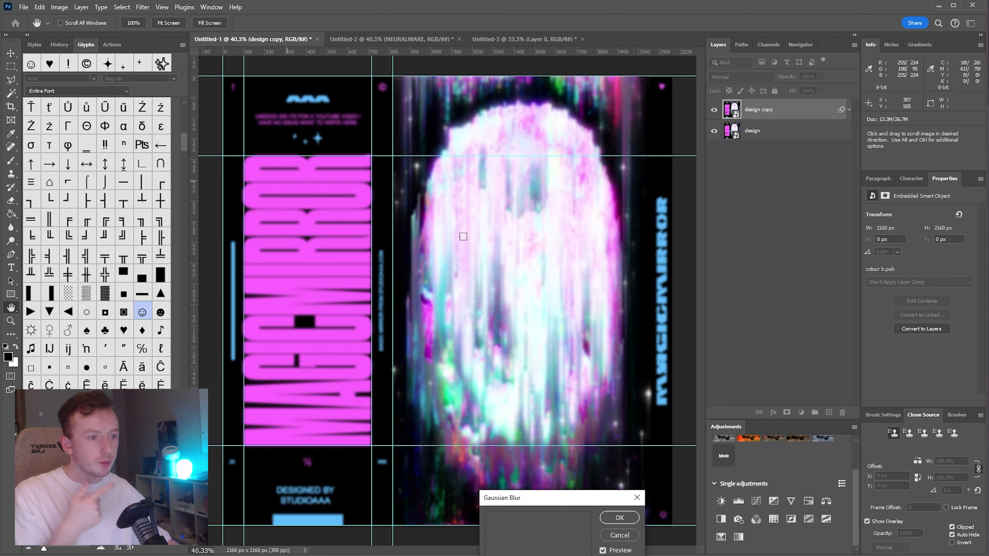
{"action": "left_click", "coordinate": [620, 526]}
{"action": "left_click", "coordinate": [740, 77]}
{"action": "left_click", "coordinate": [718, 173]}
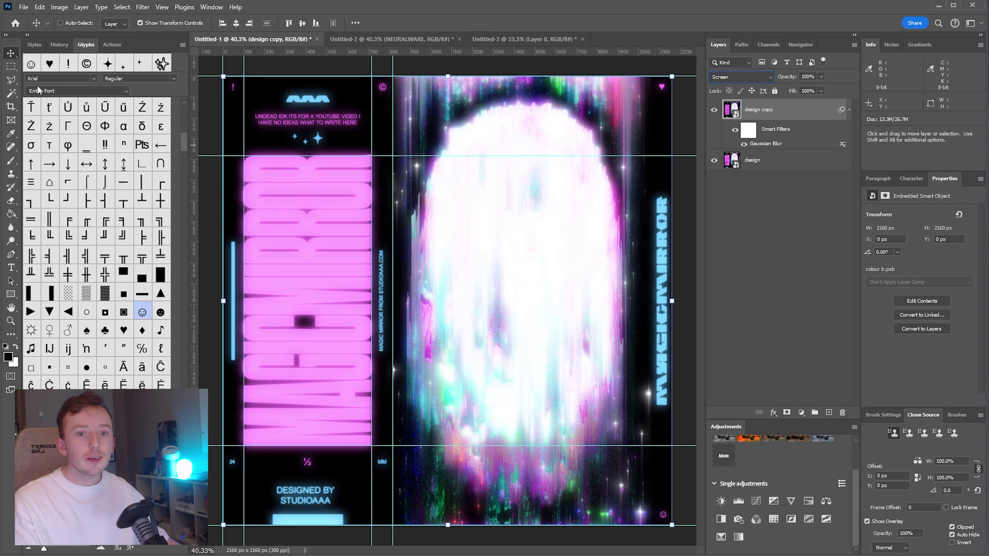
- Mask the blurred design copy from a rectangular selection around the image and feather the layer mask
{"action": "left_click", "coordinate": [11, 69]}
{"action": "left_click_drag", "start_coordinate": [385, 77], "coordinate": [655, 525]}
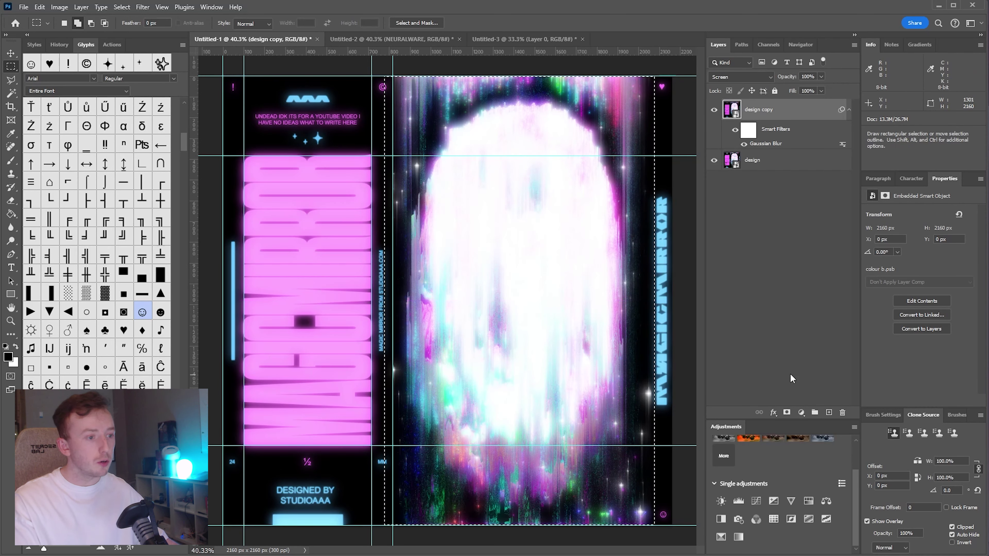
{"action": "left_click", "coordinate": [791, 409]}
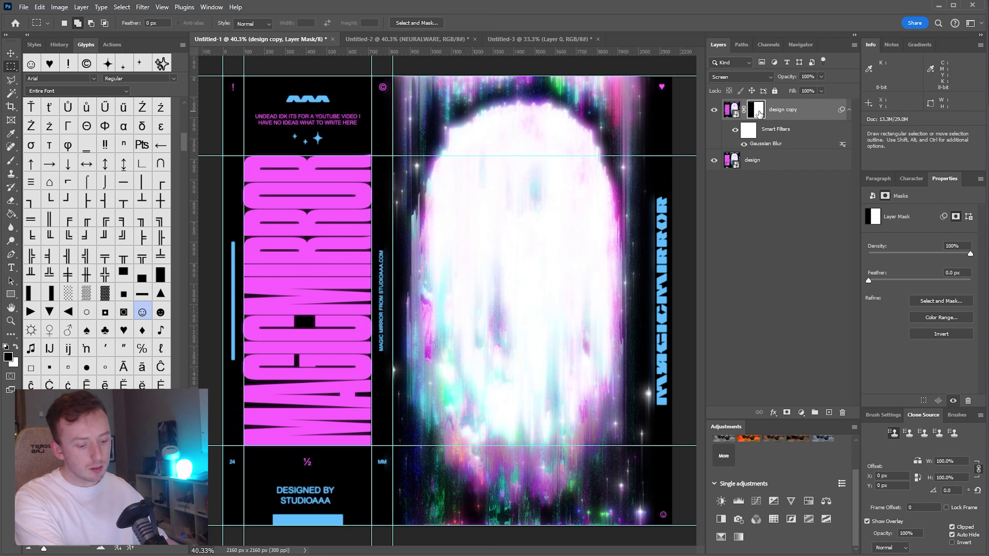
{"action": "left_click_drag", "start_coordinate": [869, 281], "coordinate": [938, 280]}
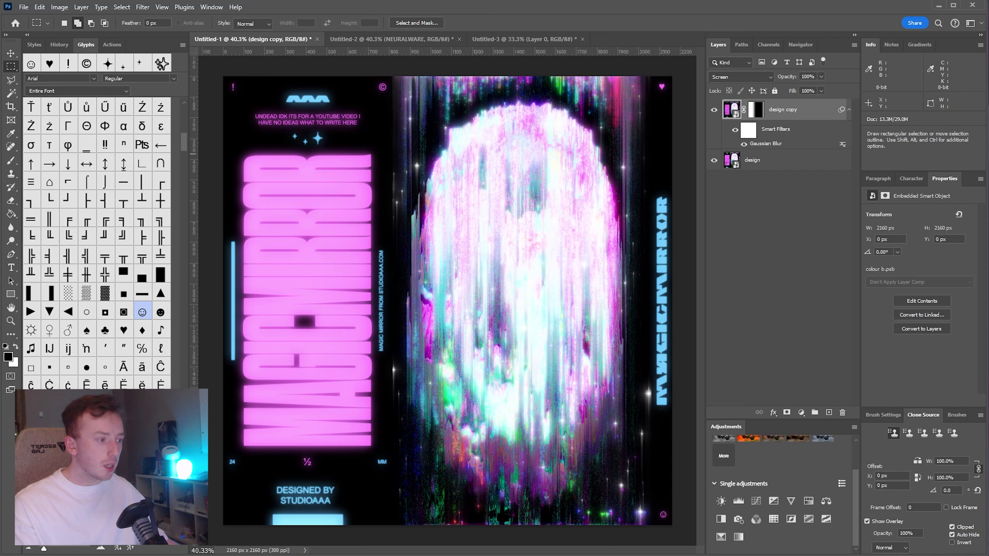
- Select both FREE-VHS-TEXTURES-STUDIOAAA layers and scale them to 141% so they cover the whole canvas
{"action": "left_click", "coordinate": [112, 44]}
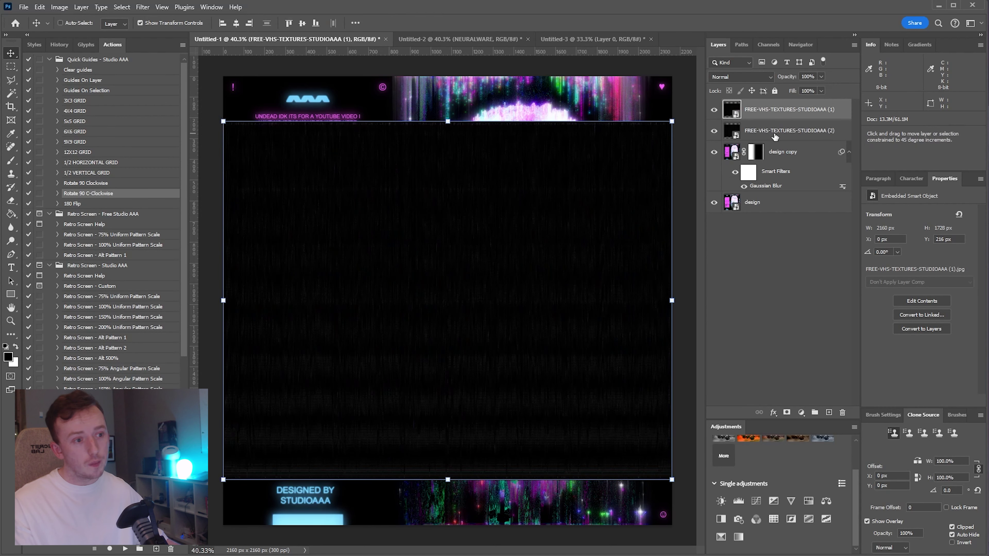
{"action": "left_click", "coordinate": [774, 135], "text": "shift"}
{"action": "left_click_drag", "start_coordinate": [448, 121], "coordinate": [448, 47]}
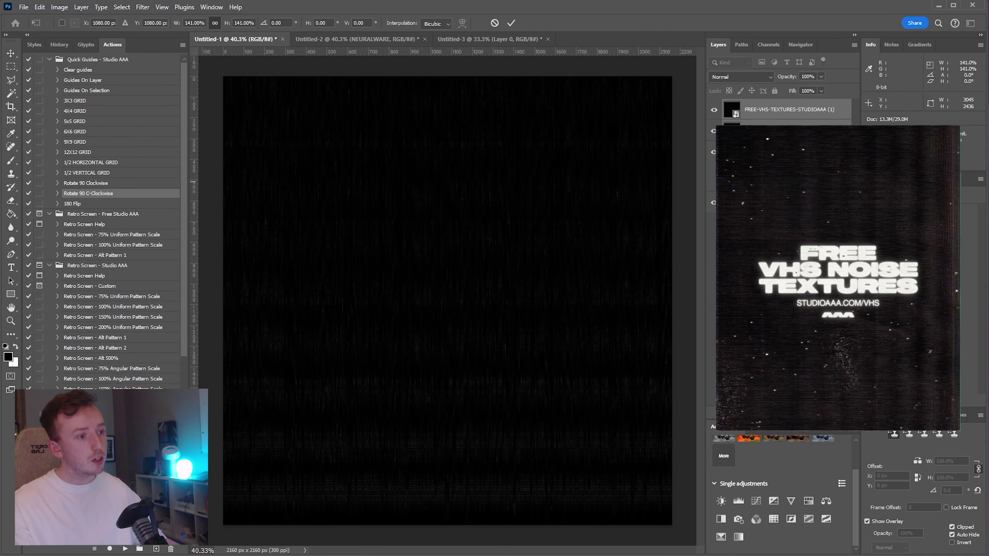
{"action": "key", "text": "Return"}
- Set the FREE-VHS-TEXTURES-STUDIOAAA (1) layer to Screen blend mode at 49% opacity
{"action": "left_click", "coordinate": [786, 114]}
{"action": "left_click", "coordinate": [746, 76]}
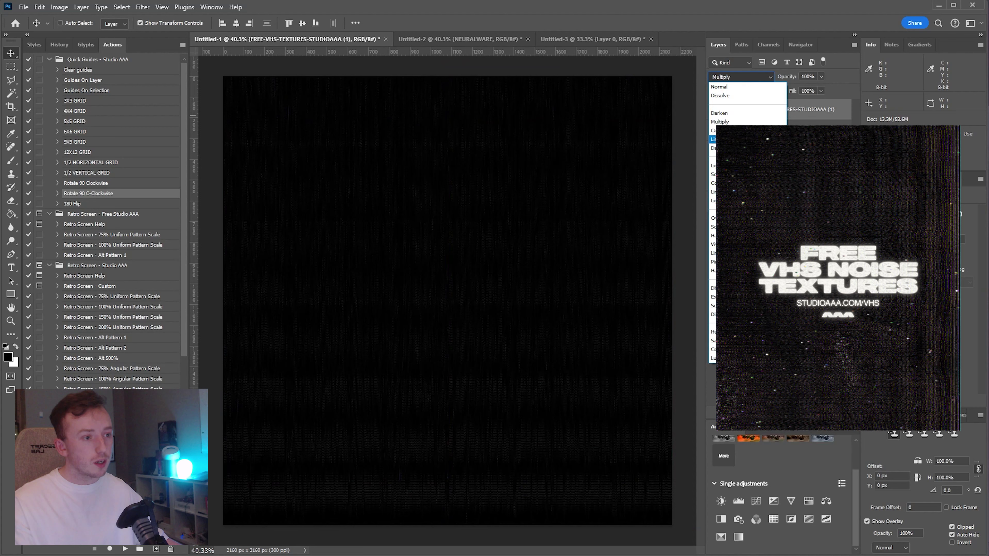
{"action": "left_click", "coordinate": [740, 174]}
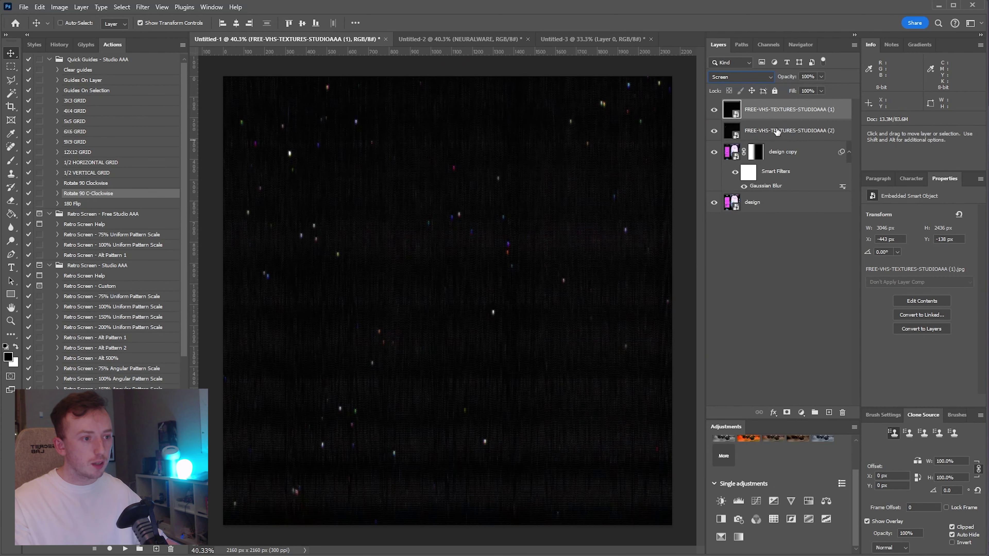
{"action": "key", "text": "4"}
{"action": "key", "text": "9"}
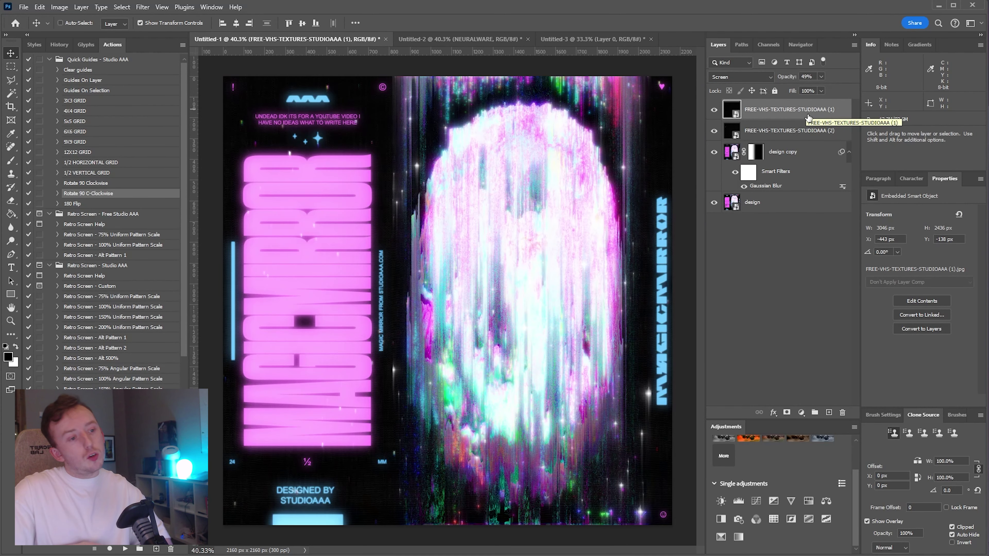